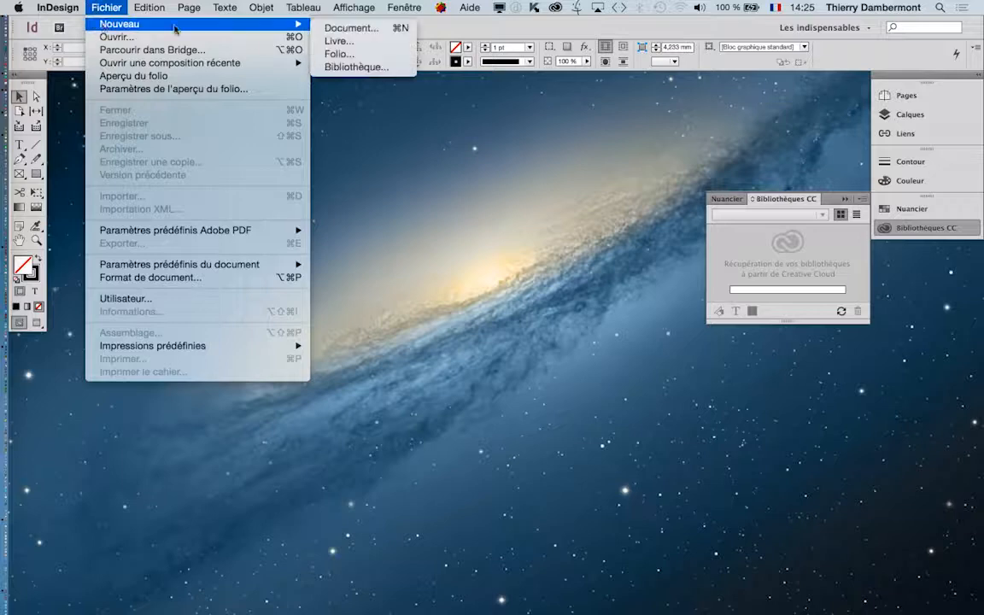
Create a new one-column document with a page height of 297 mm and margins of 12,7 mm on all sides
click(341, 28)
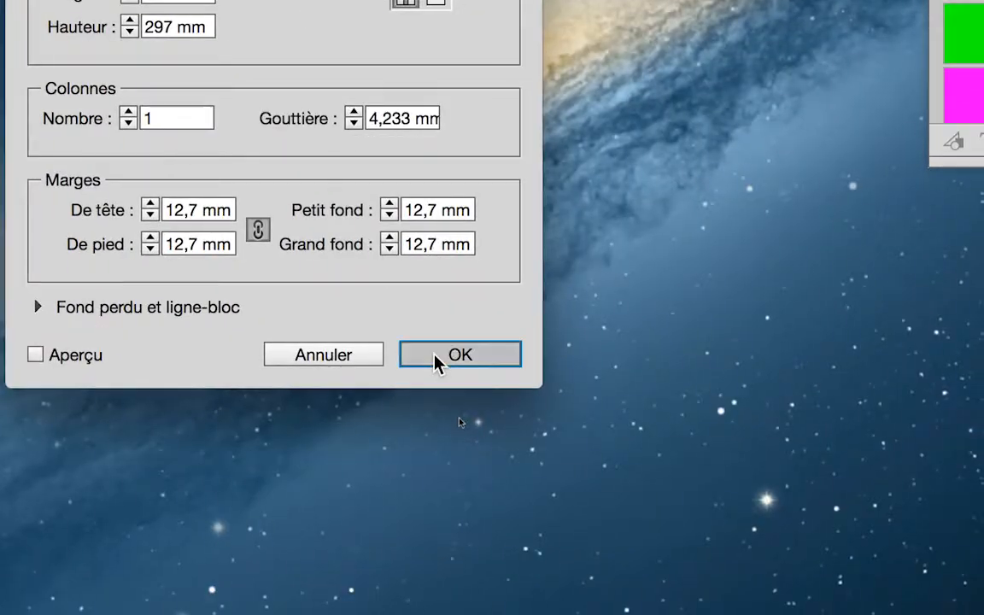
click(444, 381)
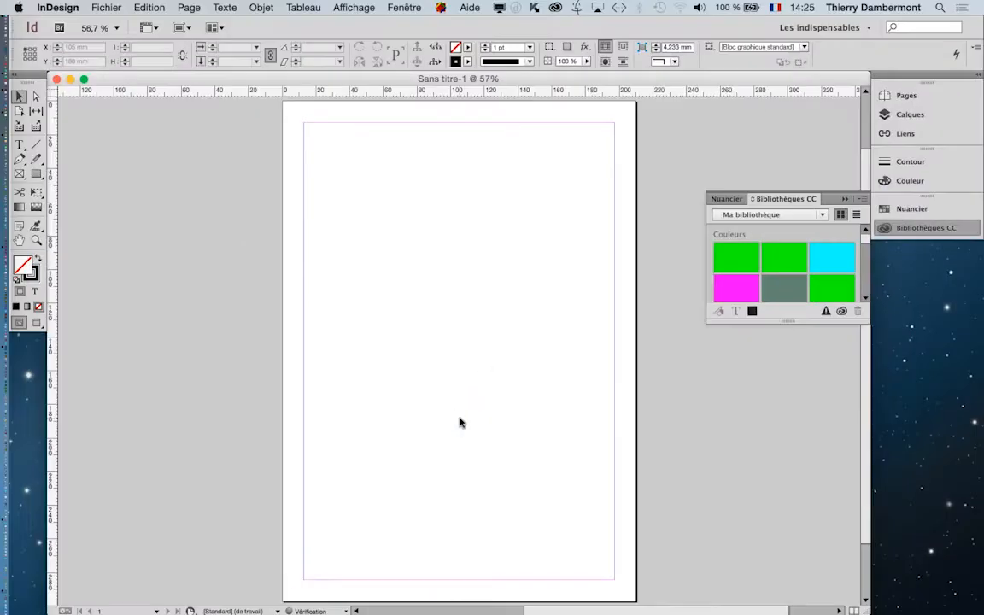
Import 3366-old-car-vintage-04.psd from the composition de calques folder and place it near the page's upper-left margin corner, about 115 × 90 mm
click(106, 7)
click(154, 197)
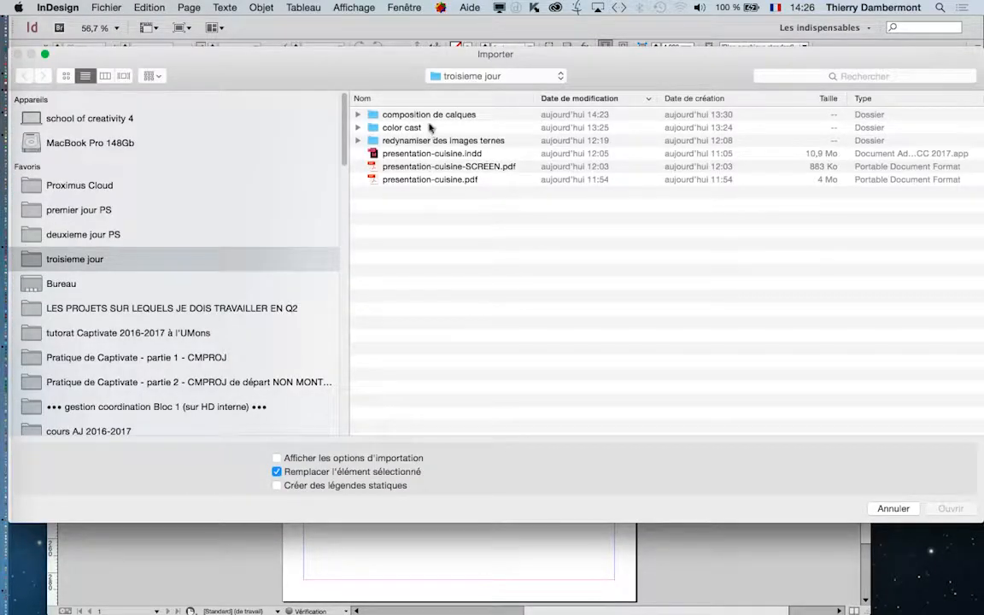
double_click(390, 114)
click(473, 119)
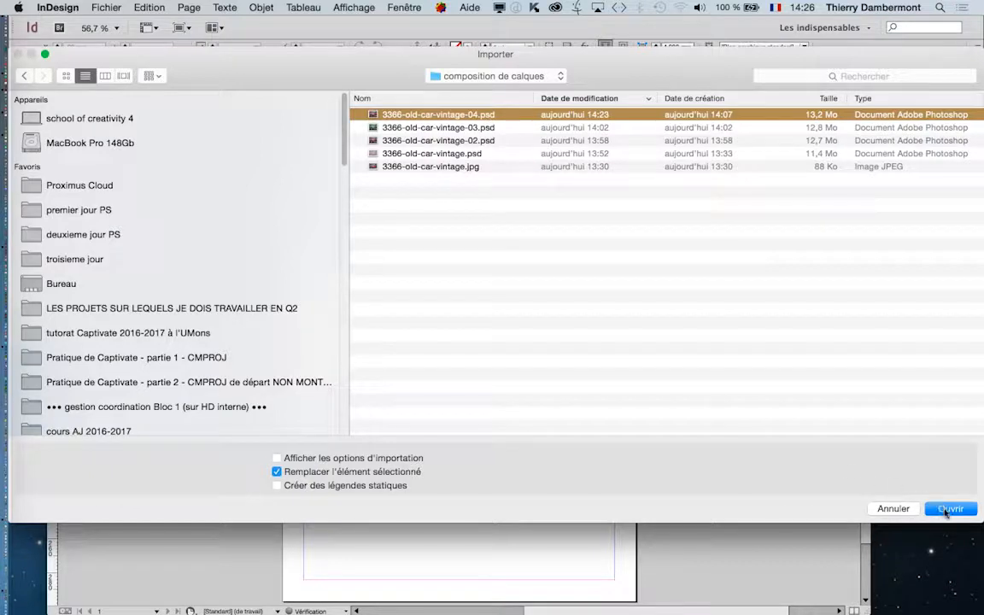
click(952, 512)
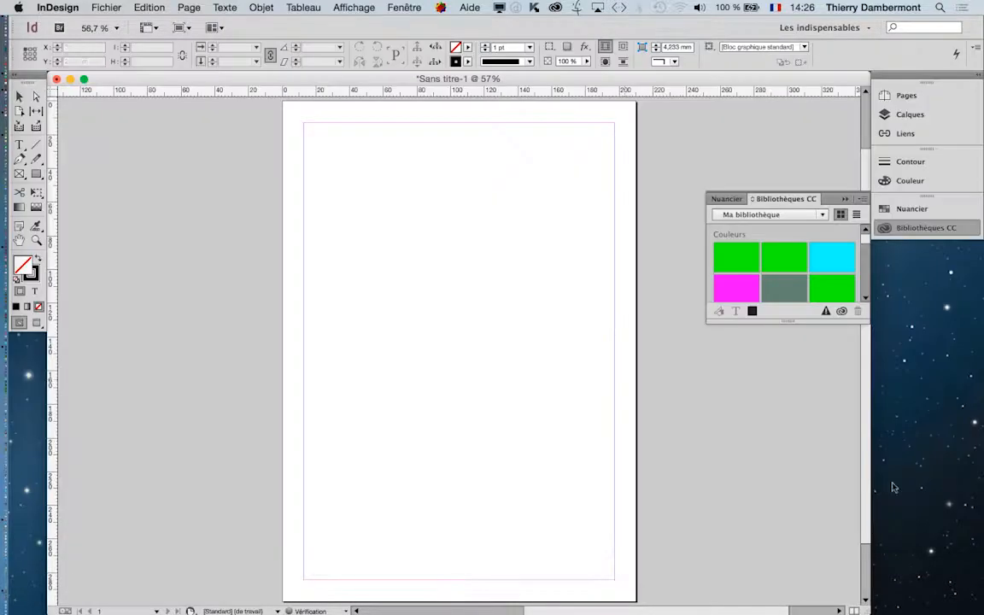
drag(309, 130, 504, 198)
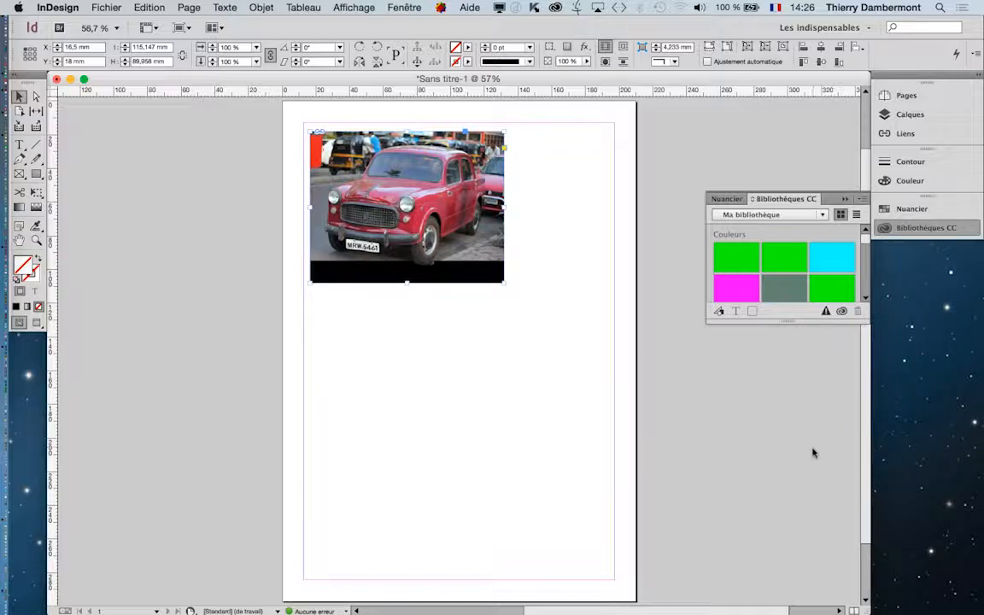
Set the document's display performance to high quality so the placed car image is previewed sharply
scroll(379, 208, up, 2)
drag(453, 201, 373, 262)
scroll(373, 262, up, 2)
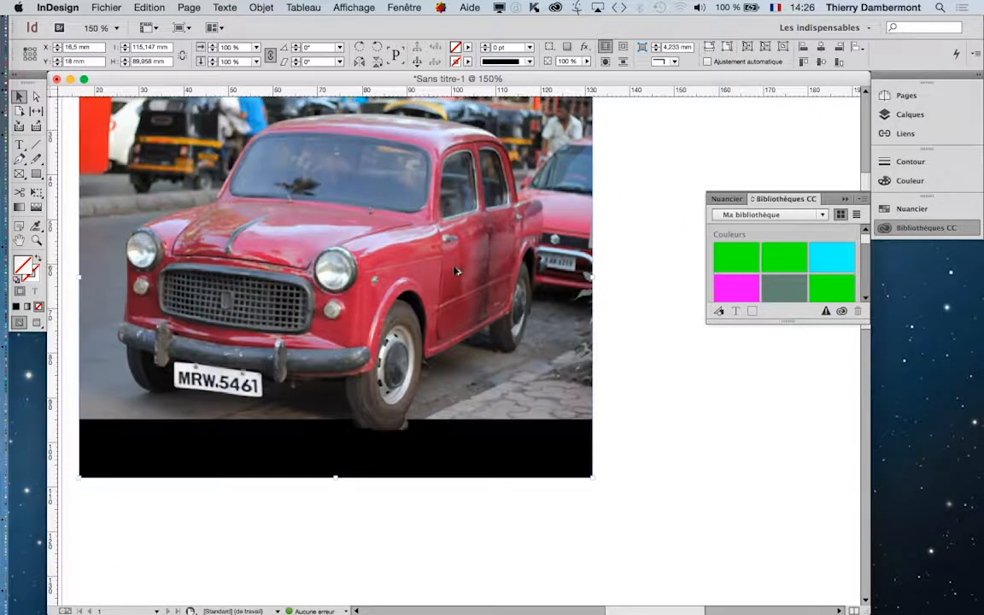
scroll(455, 271, down, 1)
click(351, 6)
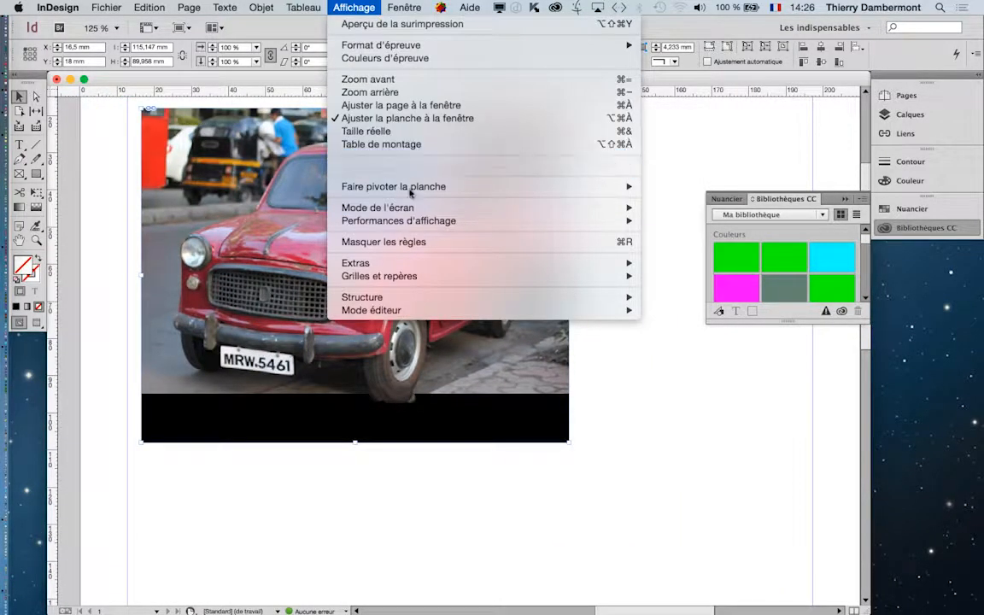
mouse_move(598, 220)
click(685, 246)
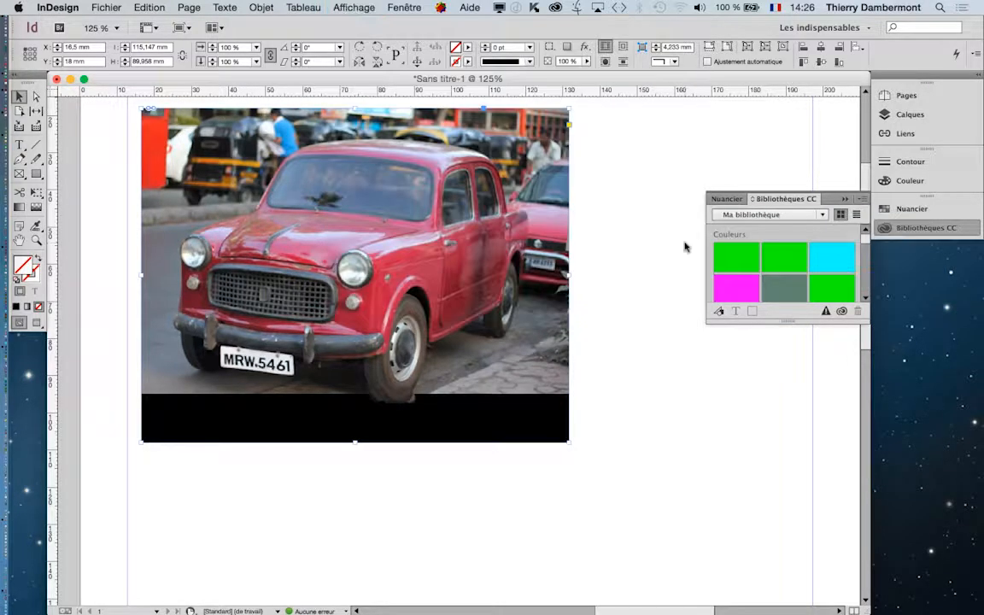
Display the Liens panel, enlarge it to show all the placed image's link information, and place it clear of the image
click(404, 7)
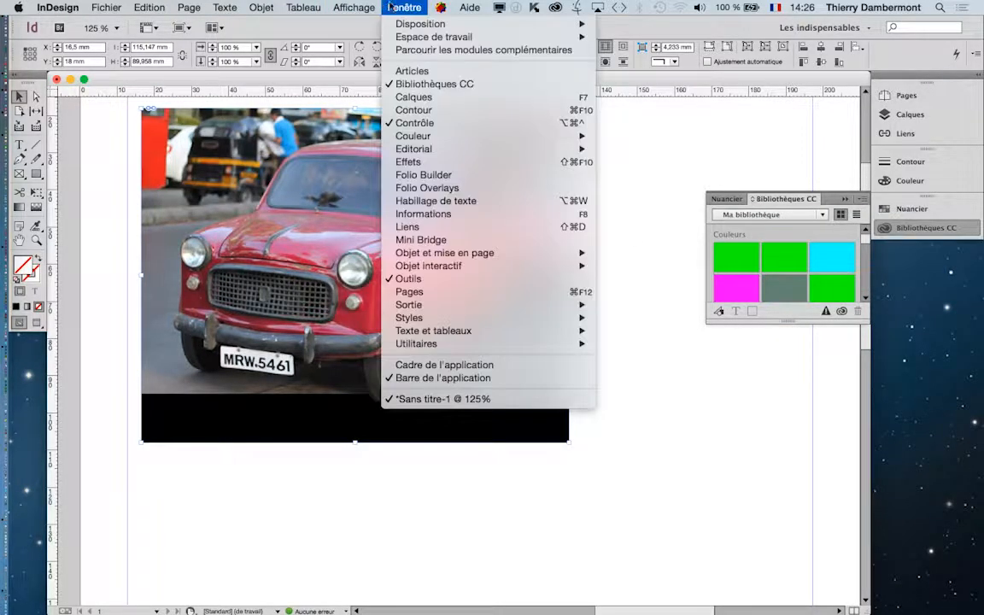
click(435, 226)
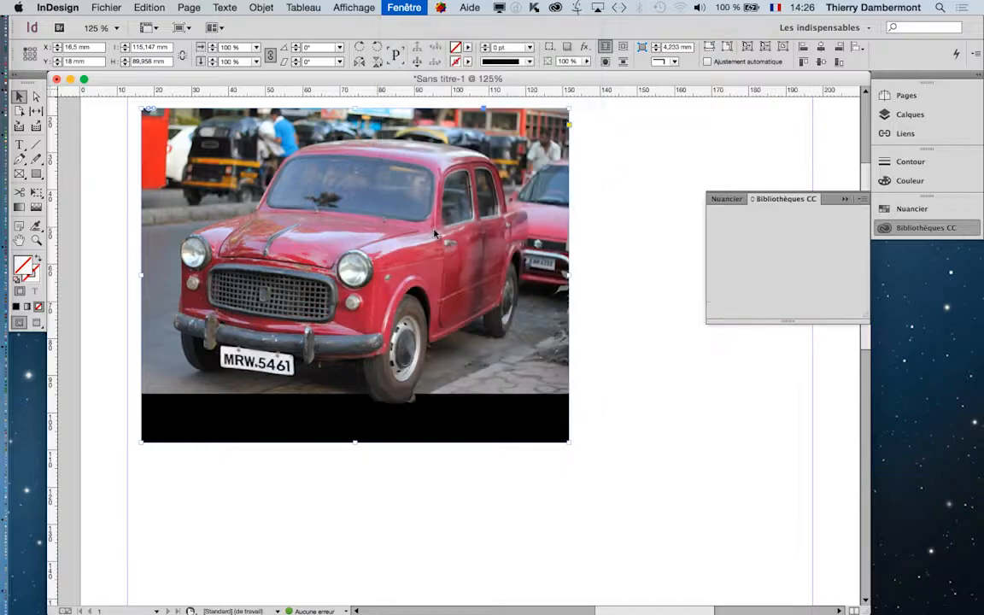
drag(812, 88, 585, 100)
click(845, 87)
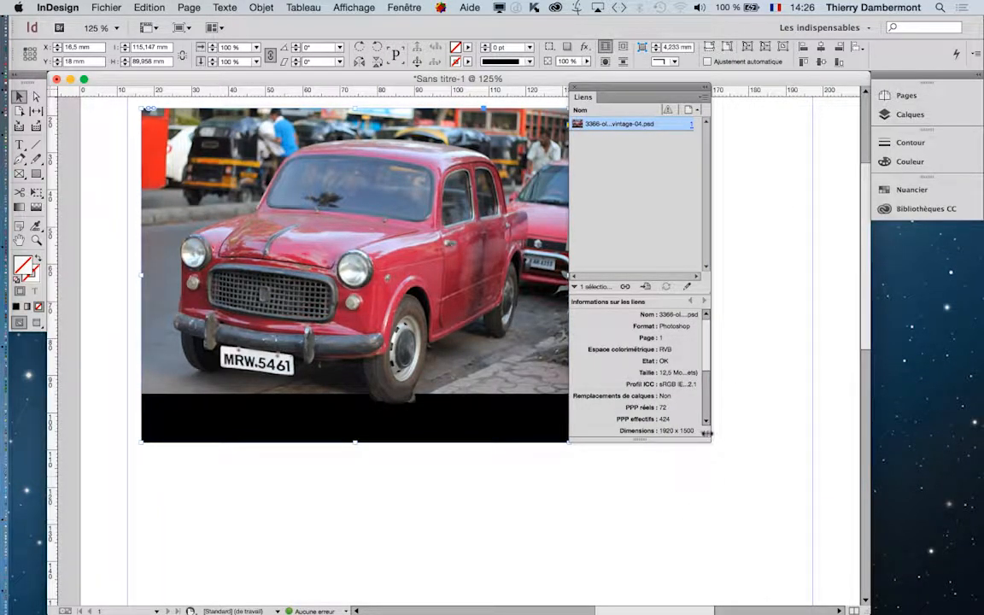
drag(708, 440, 832, 559)
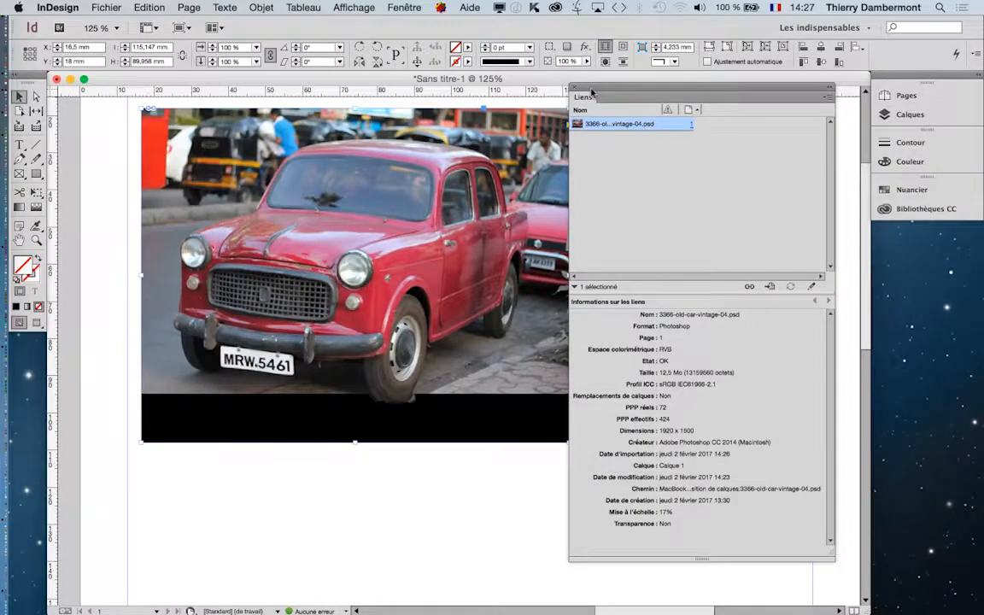
drag(592, 92, 786, 247)
key(super+minus)
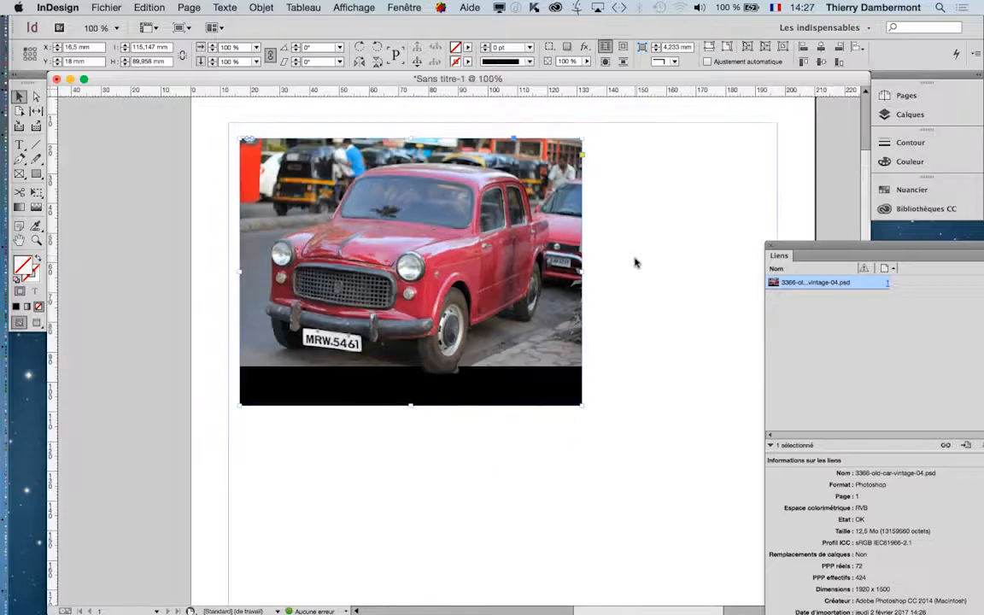
key(super+minus)
key(super+minus)
drag(634, 260, 471, 235)
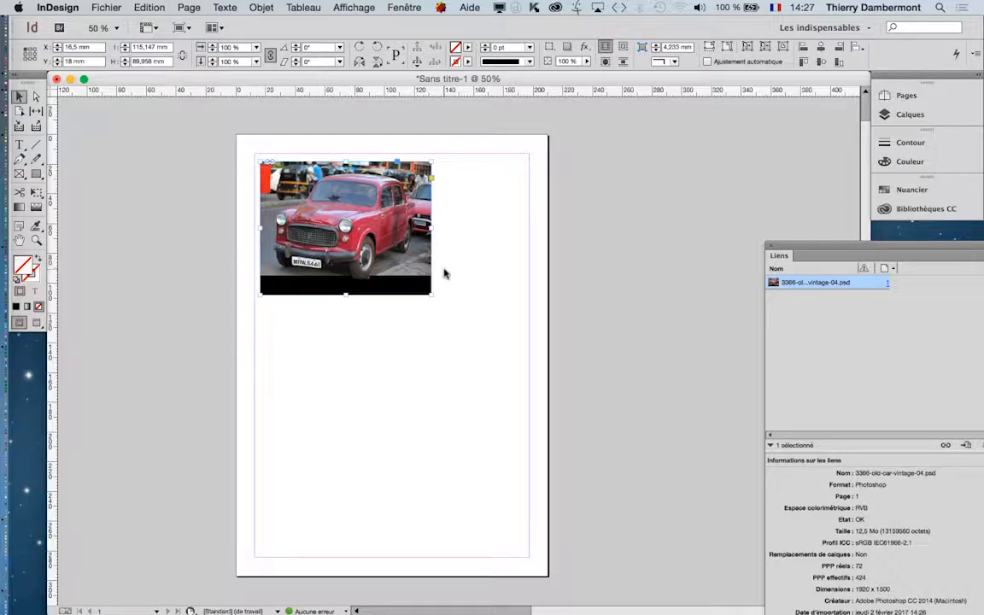
key(super+equal)
key(super+equal)
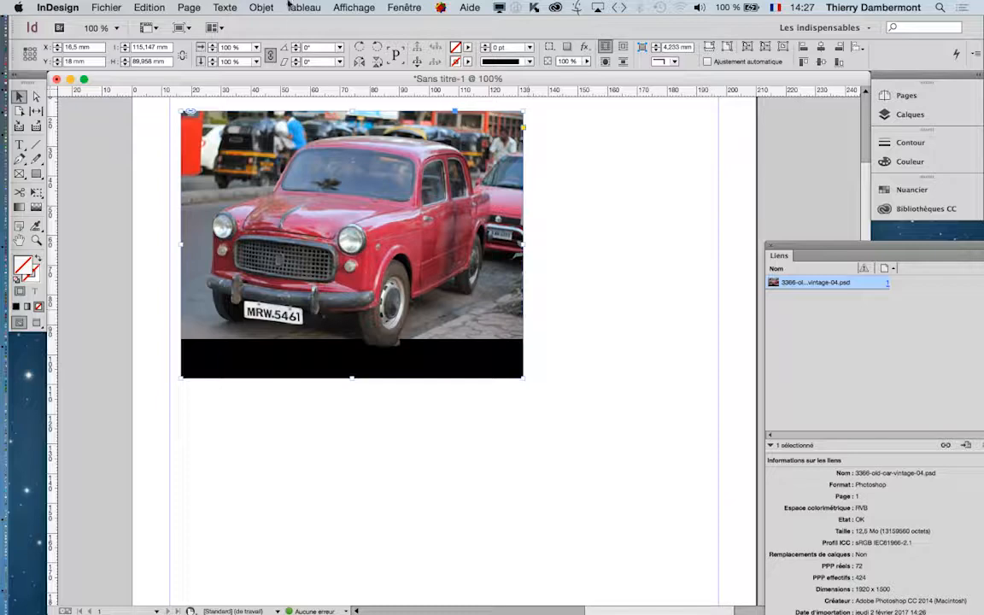
Apply a clipping path of type Tracé Photoshop to the placed car image, using Tracé 1 with the preview on
click(261, 6)
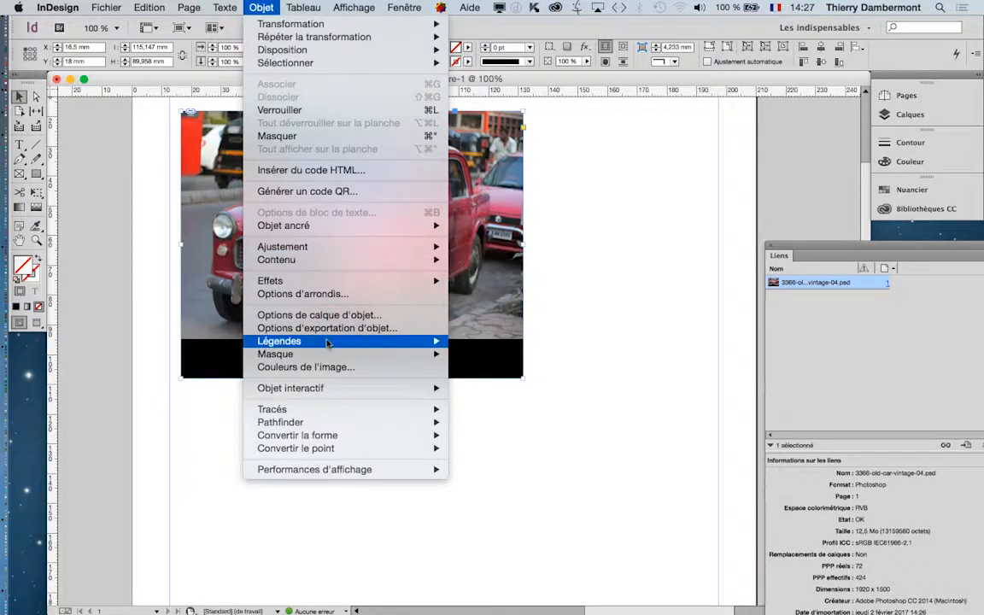
mouse_move(341, 354)
click(471, 353)
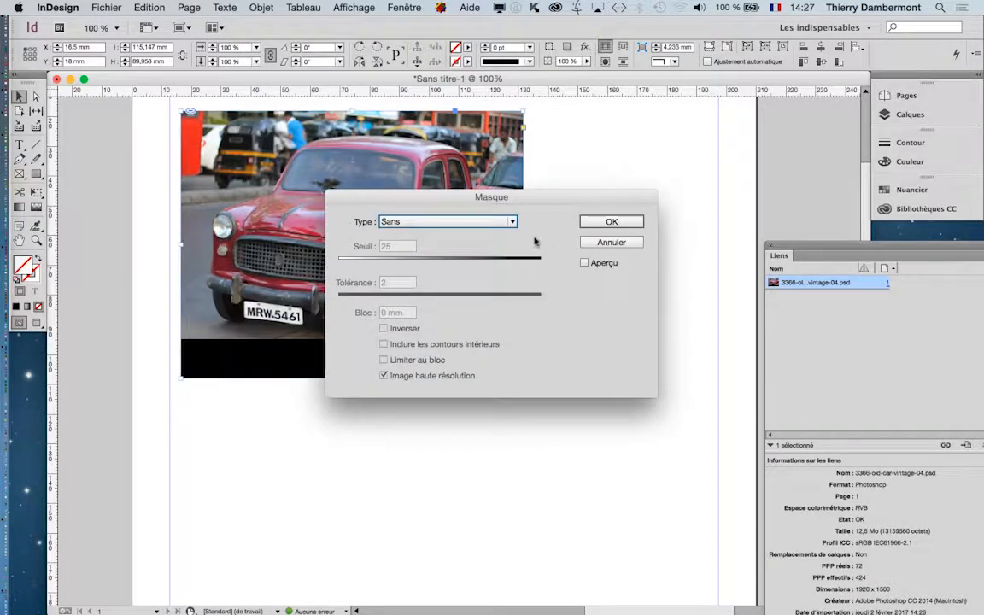
drag(398, 194, 651, 98)
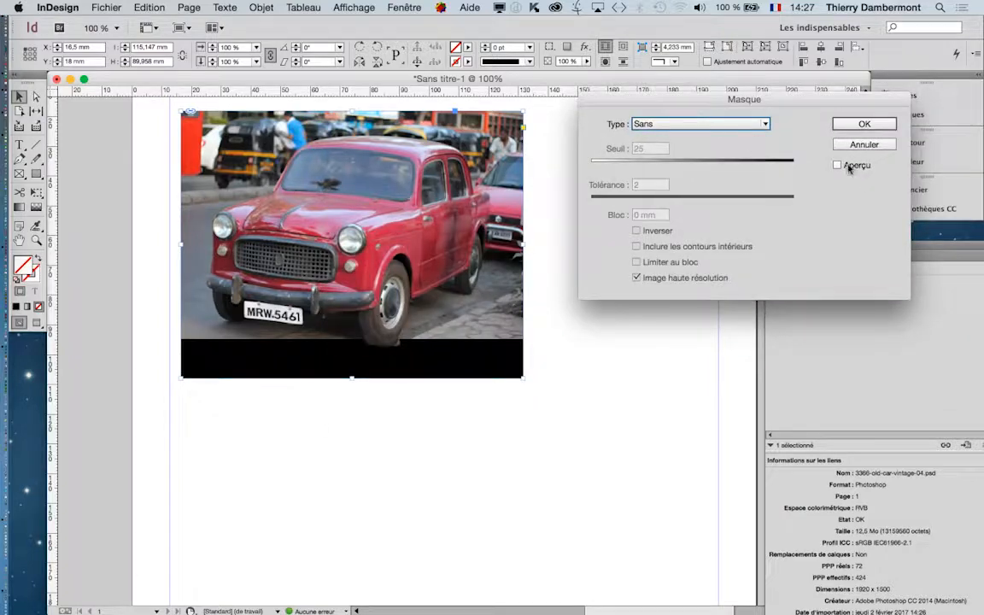
click(848, 167)
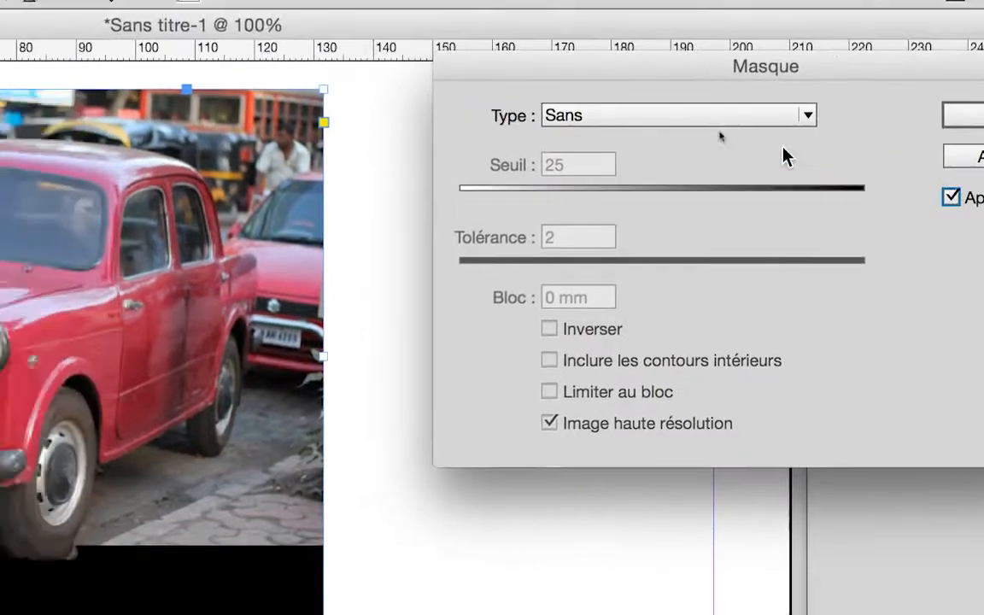
click(698, 124)
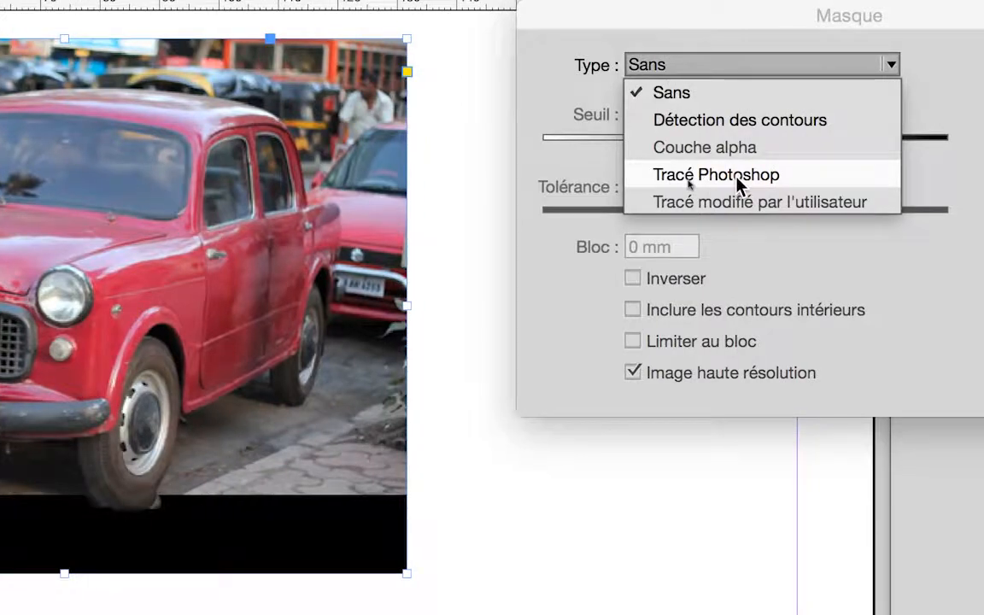
click(737, 179)
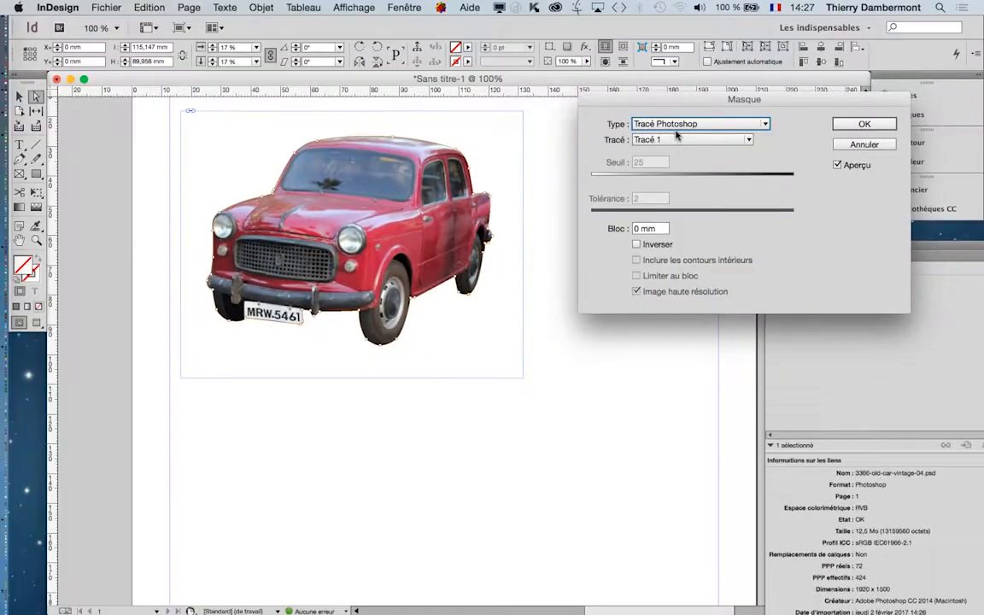
click(865, 124)
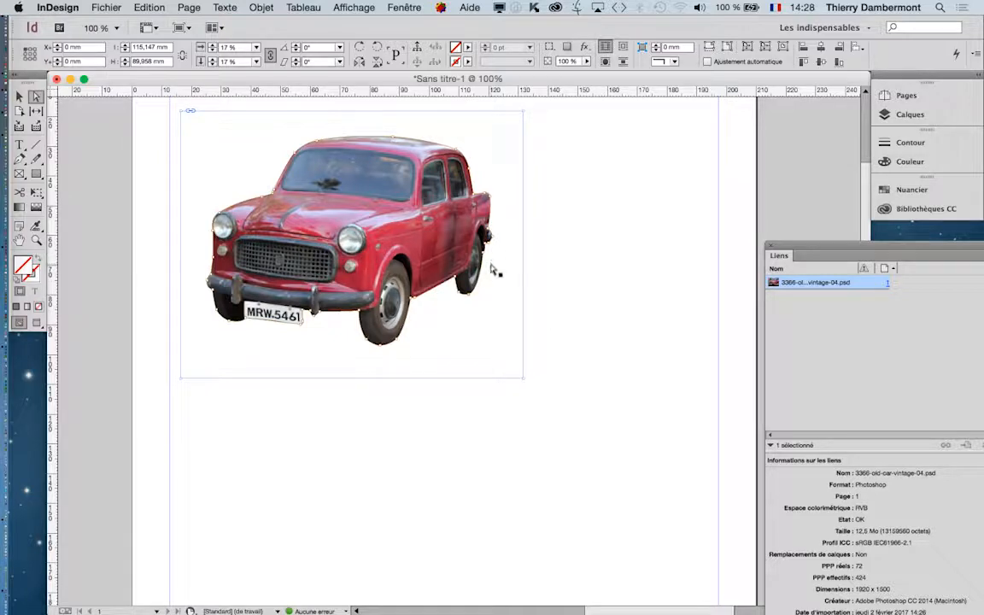
Switch to Photoshop and place the enlarged Tracés panel beside the layers to examine the car's Tracé 1 path
key(super+Tab)
key(super+Tab)
key(super+Tab)
key(super+Tab)
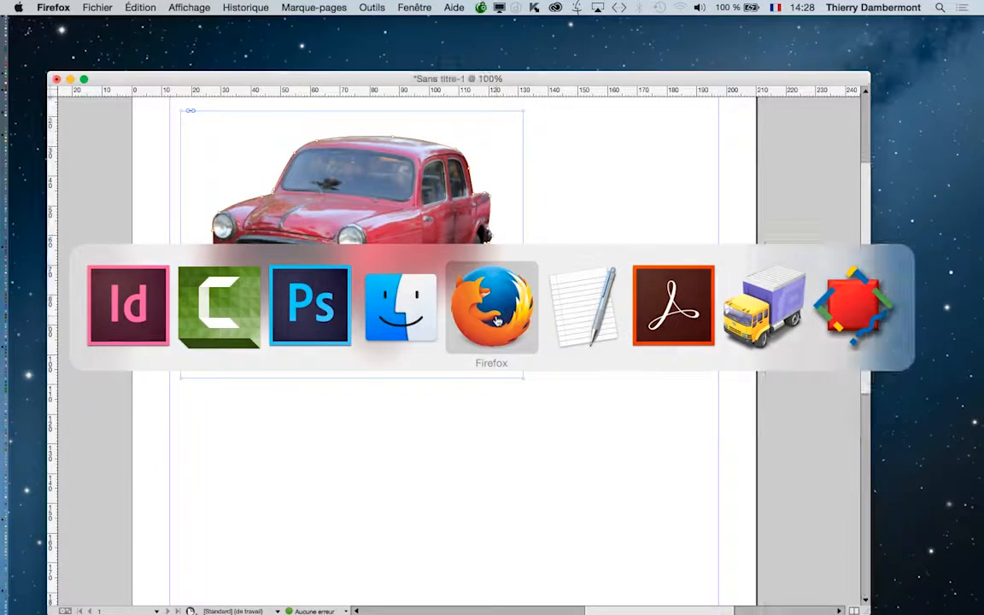
key(super+Tab)
key(super+Tab)
key(super+Tab)
key(super+Tab)
key(super+shift+Tab)
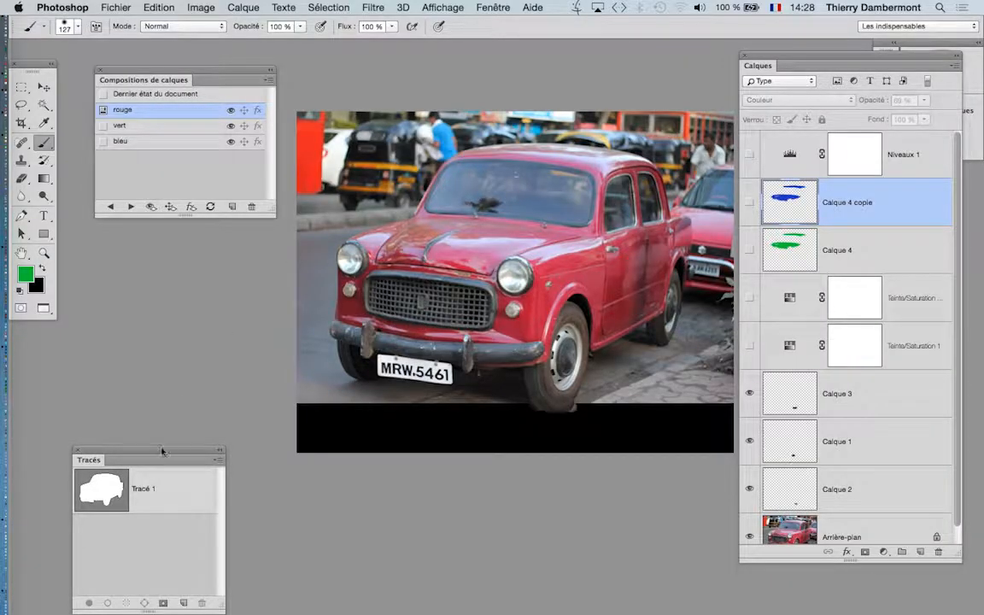
drag(162, 459, 619, 158)
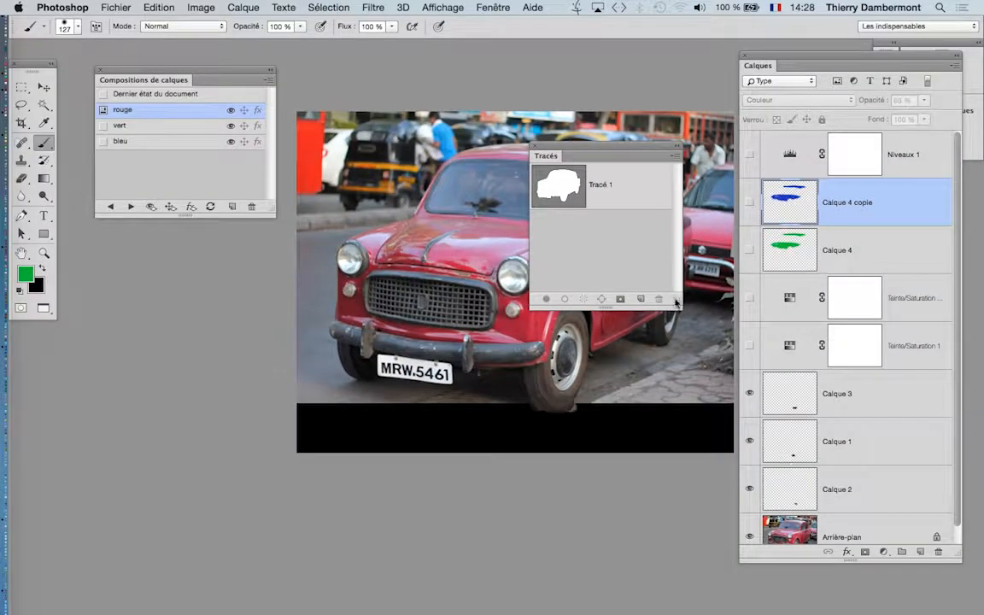
drag(676, 302, 804, 275)
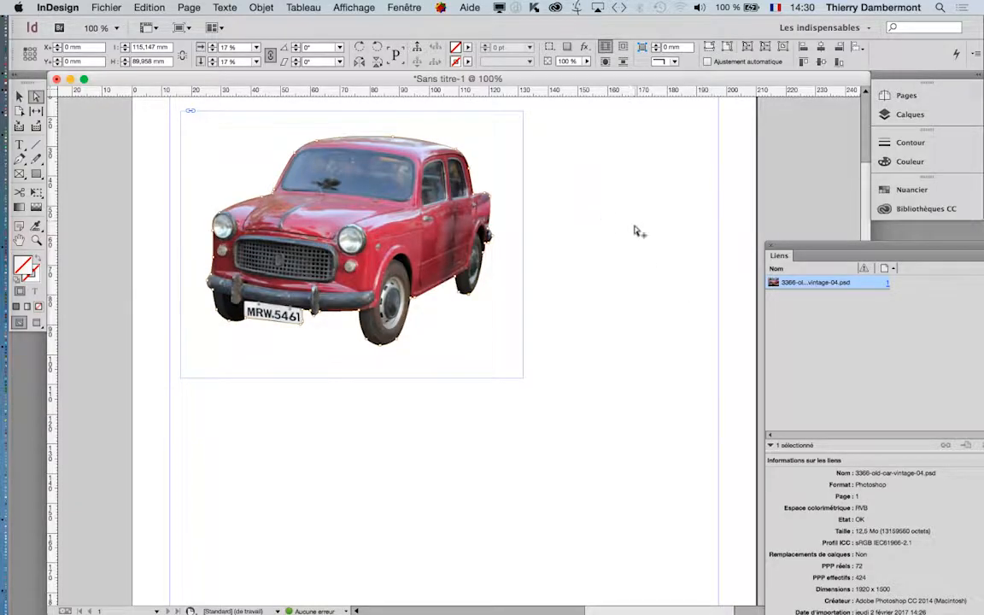
Return to InDesign and delete the clipped car image from the page
key(super+minus)
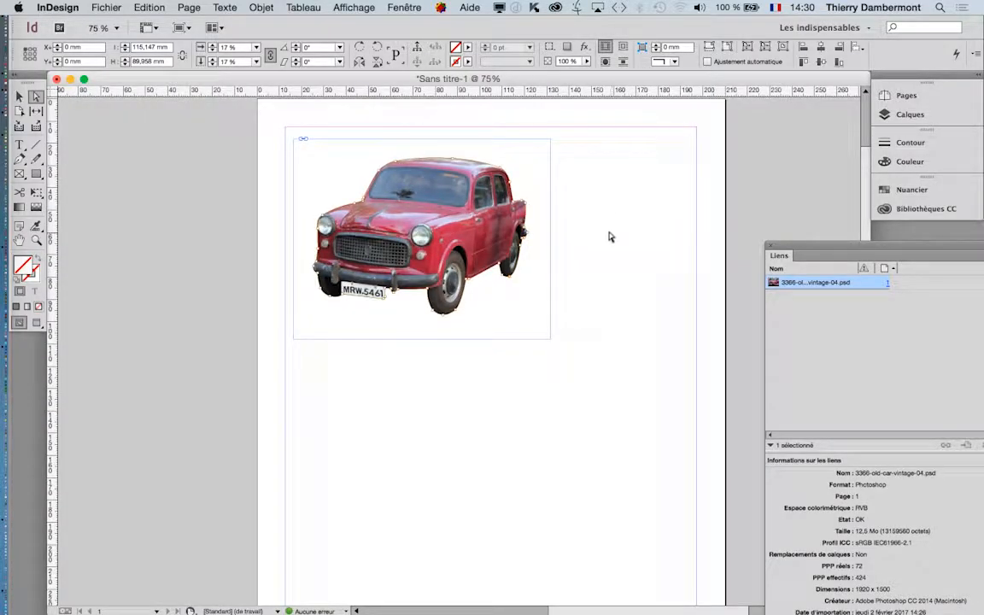
click(20, 96)
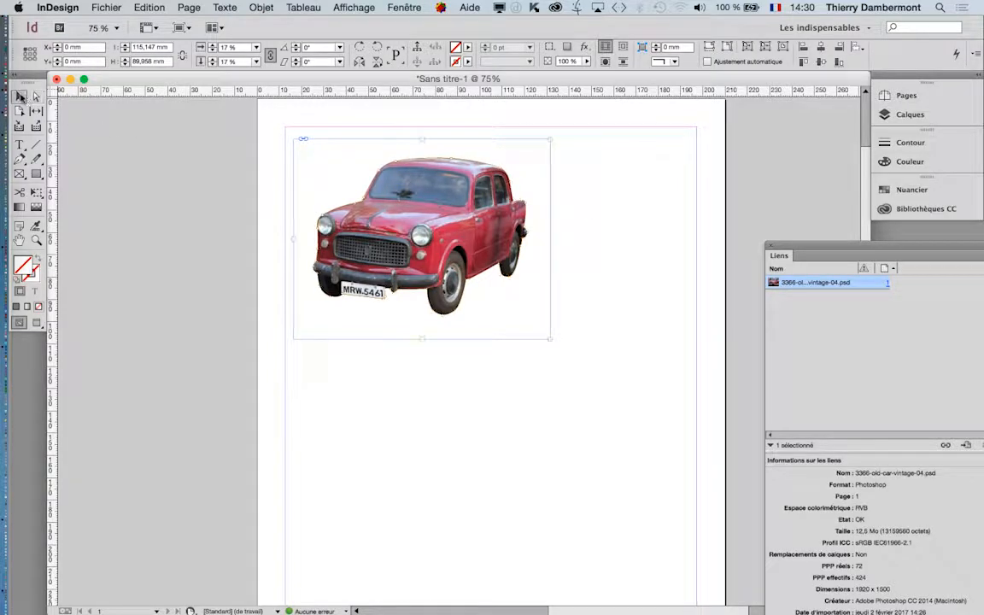
click(389, 258)
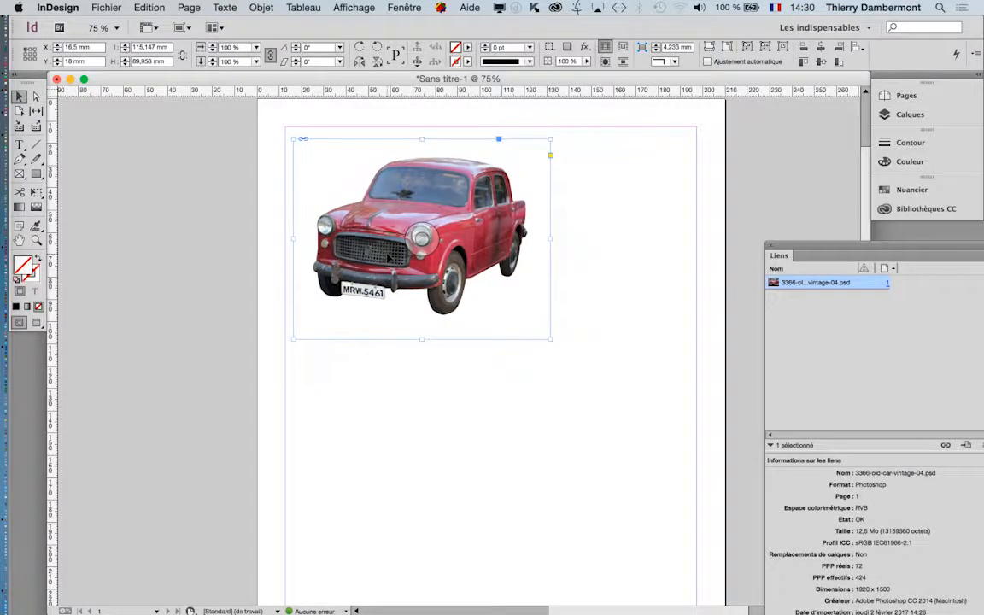
key(Delete)
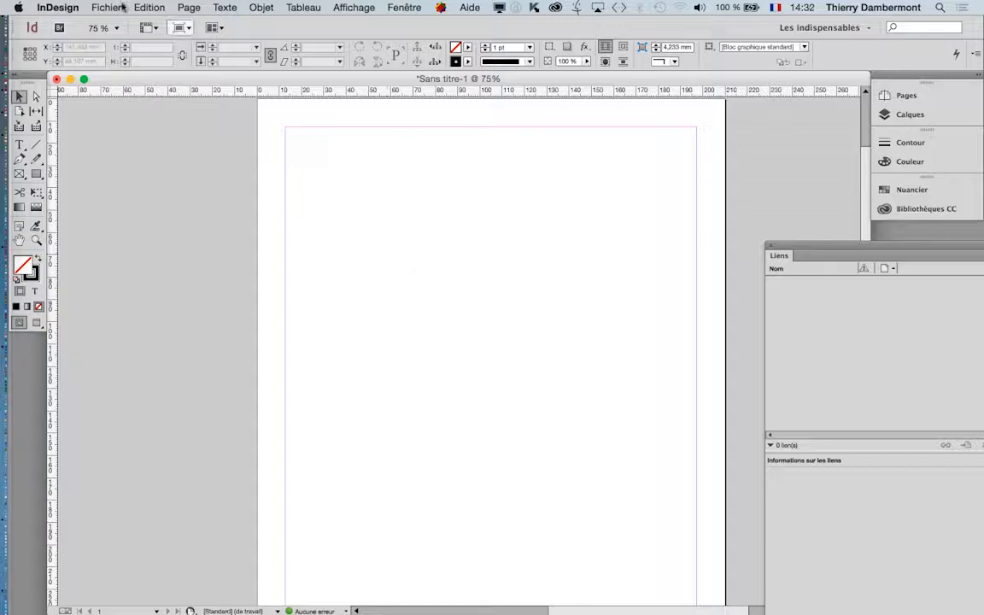
Import 3366-old-car-vintage-04.psd again and place it in the page's upper part, about 122 × 95 mm
click(105, 6)
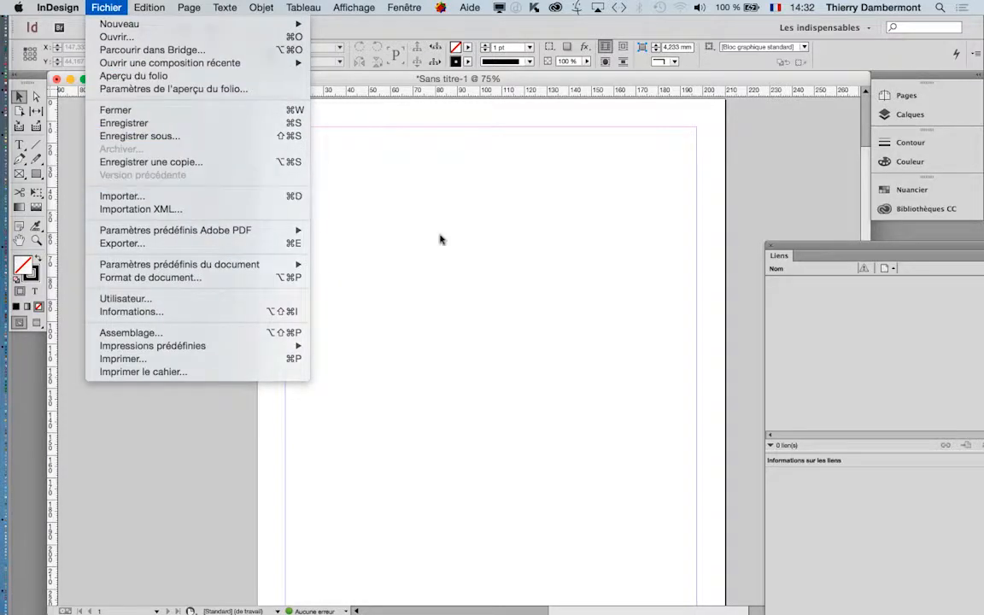
key(super+d)
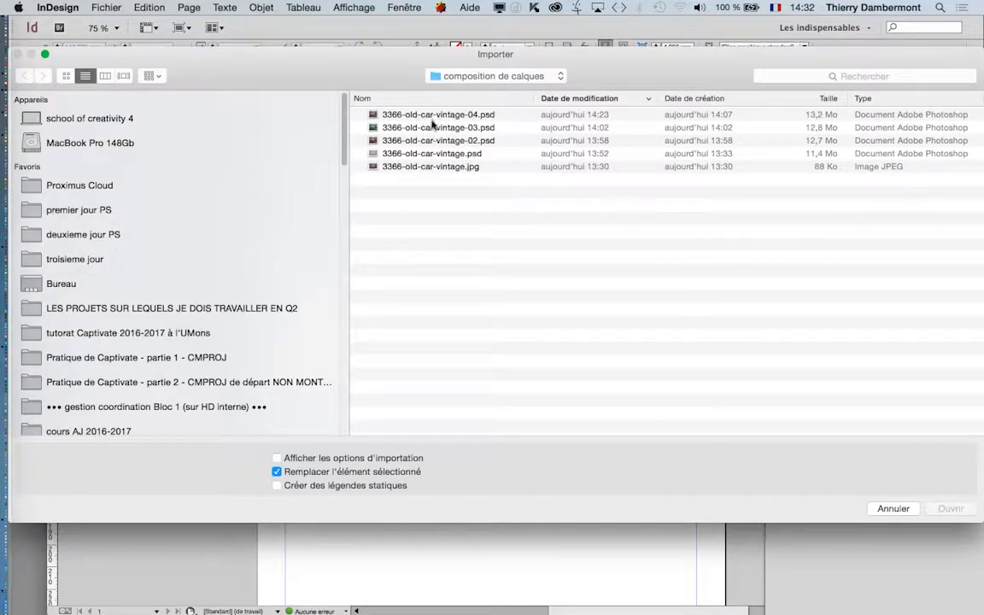
click(431, 119)
key(Return)
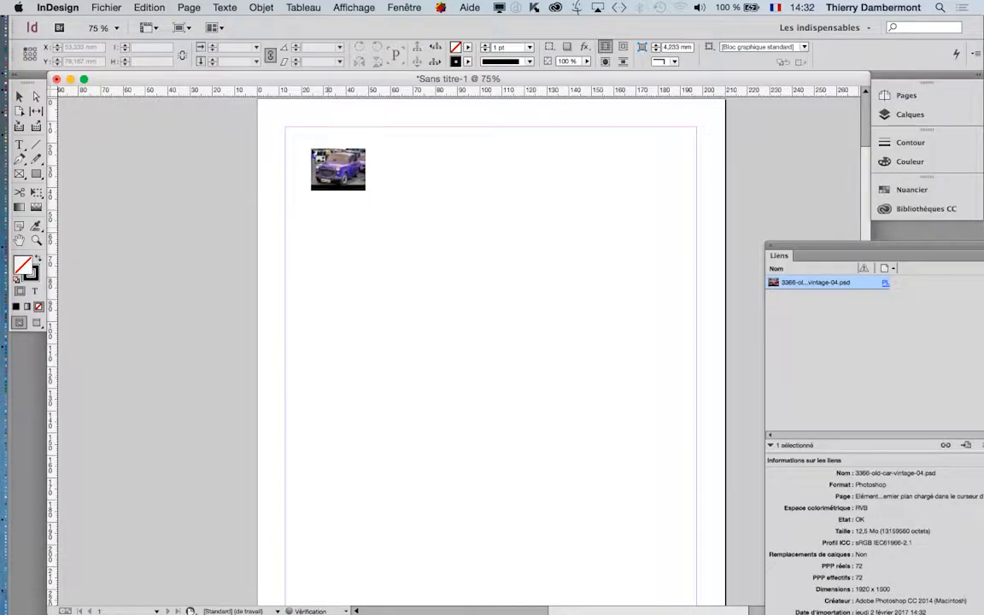
drag(311, 147, 582, 357)
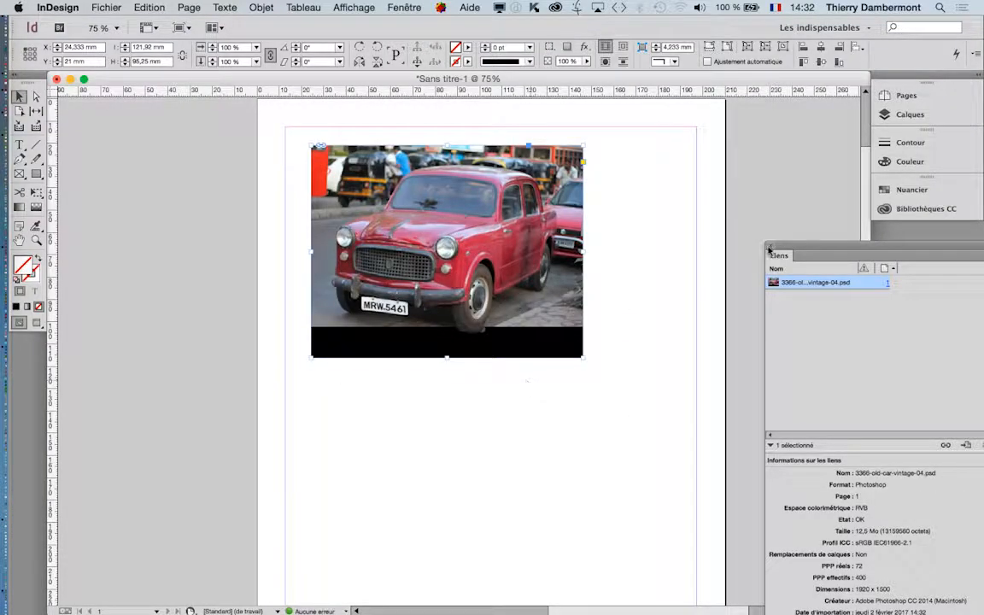
Delete the placed car image from the InDesign page and switch to Photoshop
key(Delete)
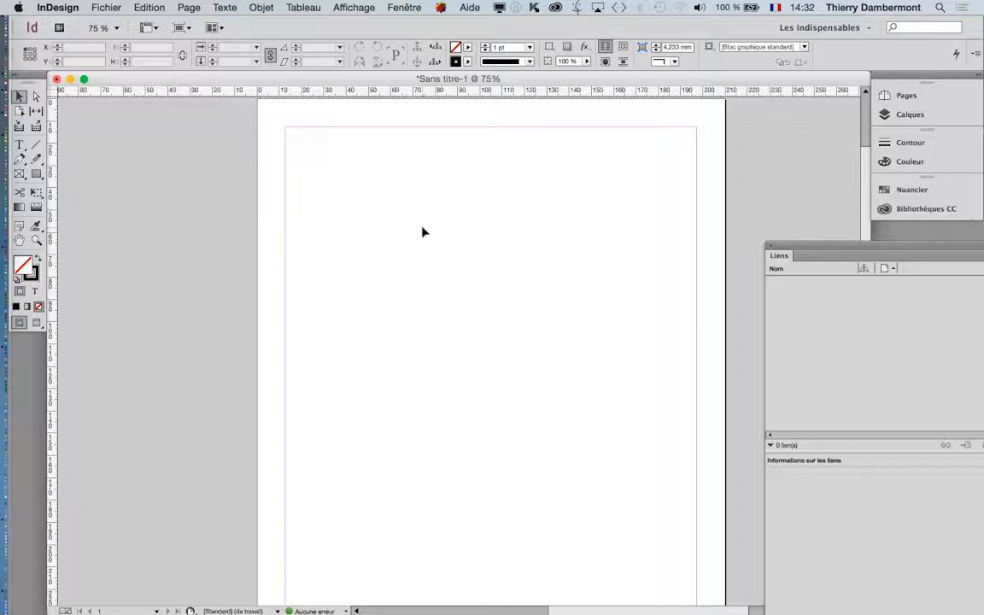
key(super+Tab)
key(super+Tab)
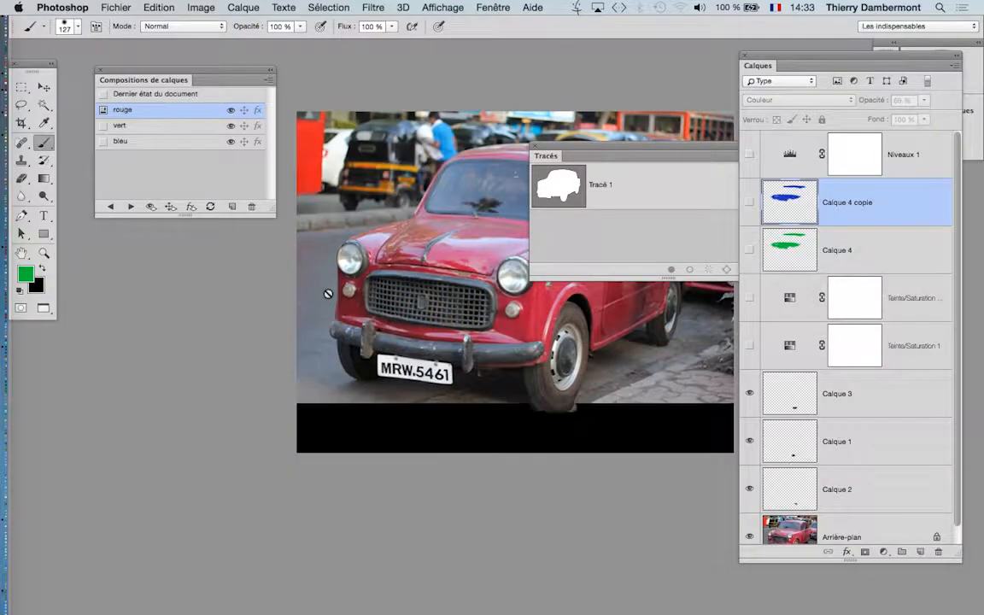
Reposition the car image and Tracés panel, and define Tracé 1 as the image's clipping path with the Masque command, leaving Flèche empty
drag(328, 294, 215, 320)
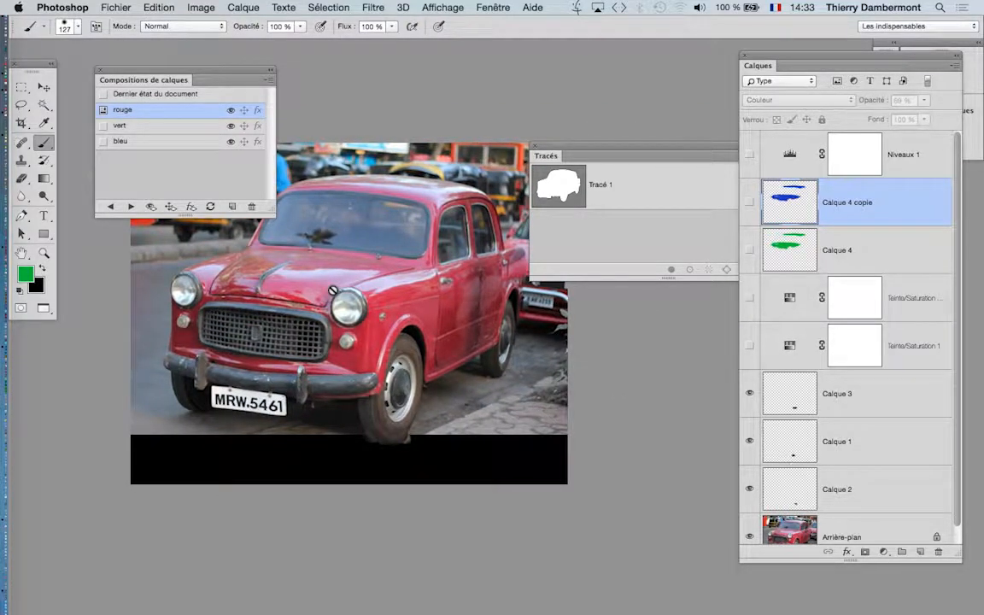
drag(568, 147, 454, 64)
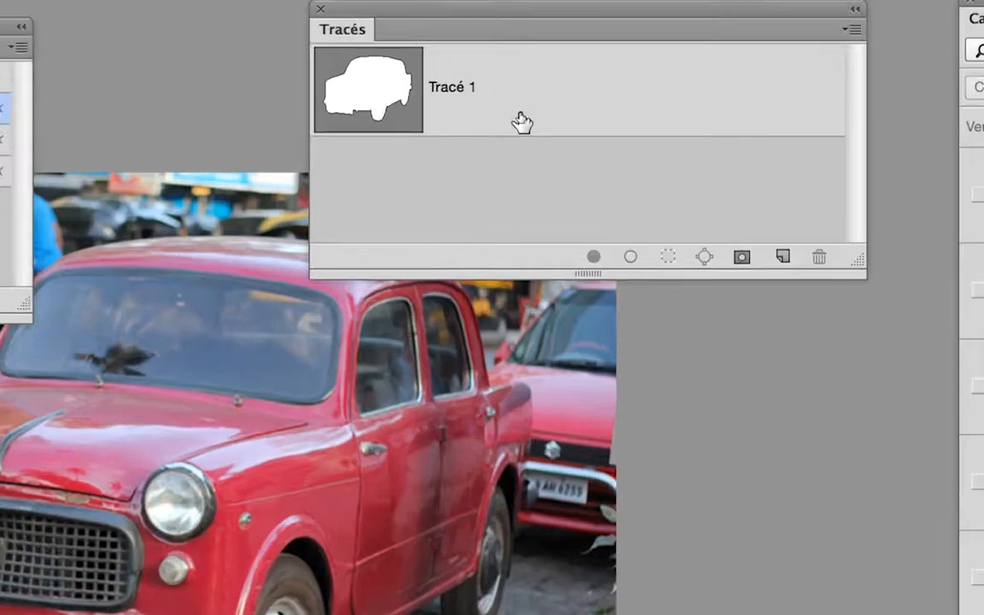
click(519, 116)
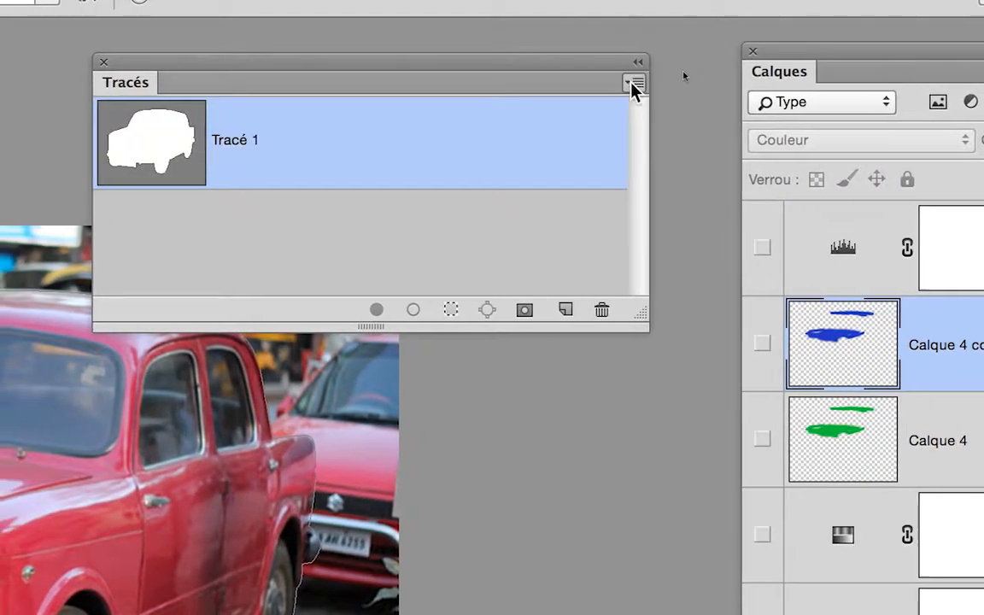
click(786, 35)
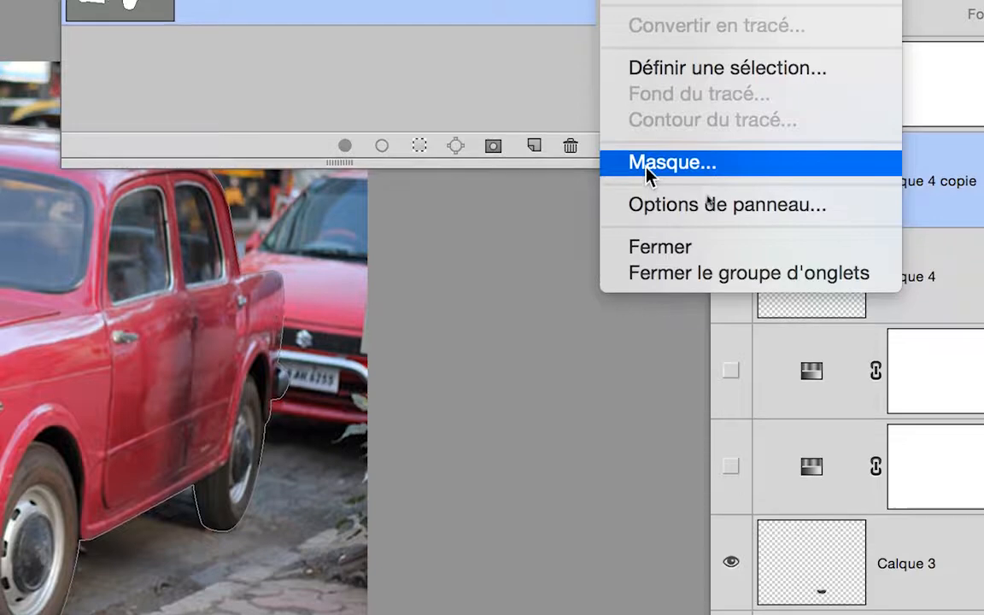
click(647, 166)
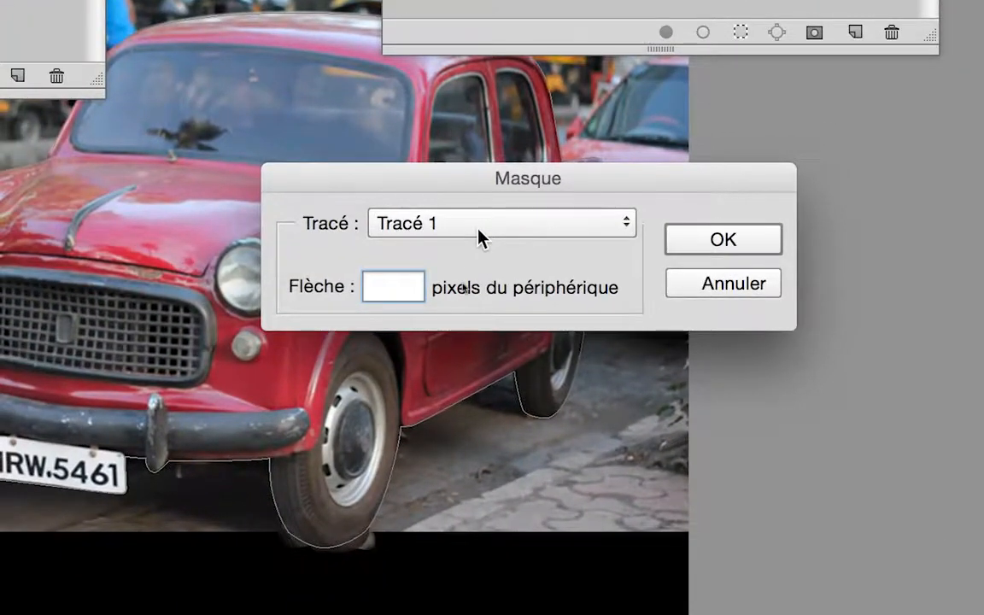
click(478, 224)
click(478, 228)
click(478, 224)
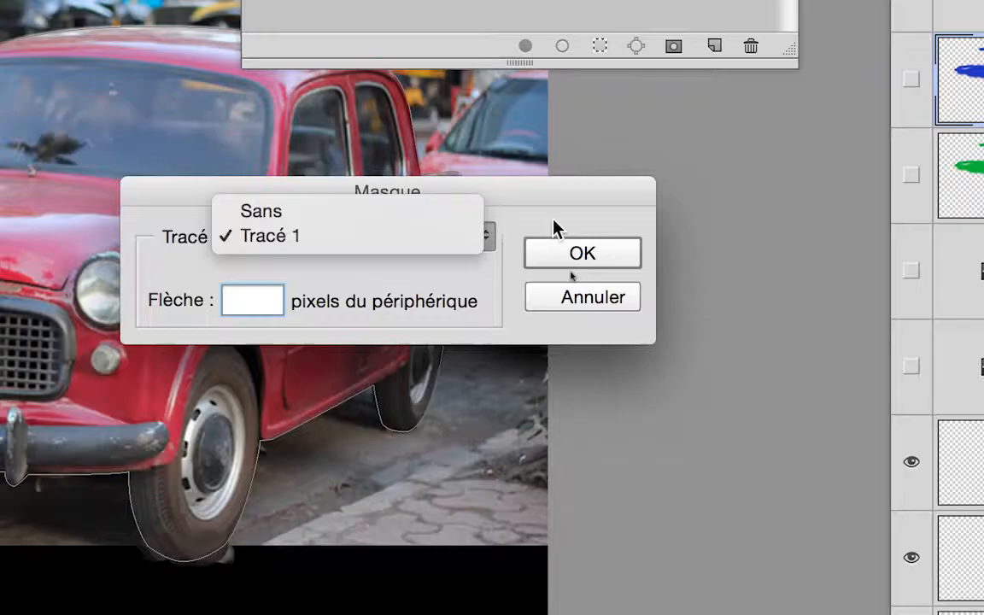
click(553, 220)
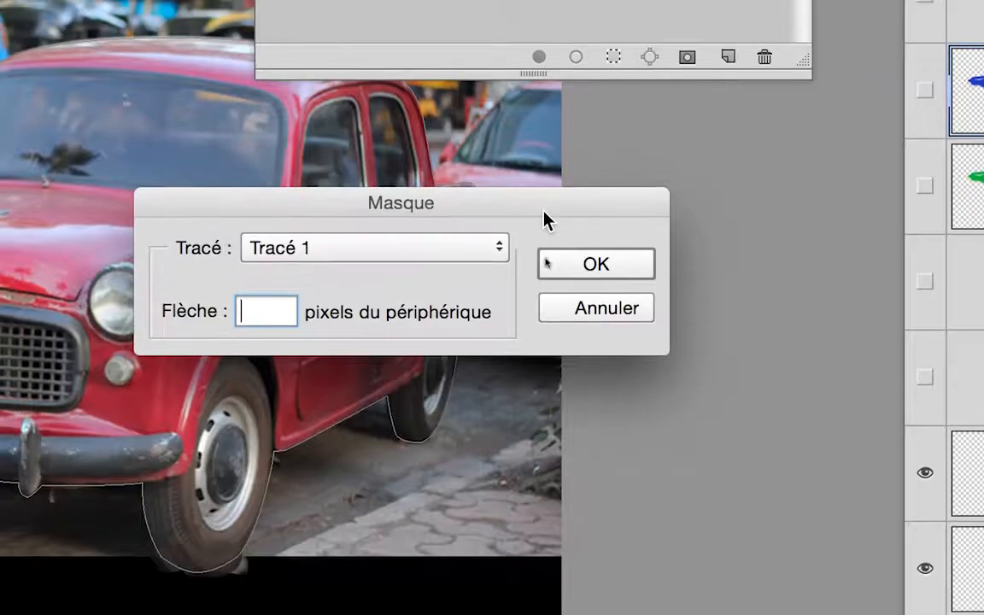
mouse_move(521, 194)
mouse_down()
mouse_move(483, 149)
mouse_move(505, 137)
mouse_move(527, 181)
mouse_up()
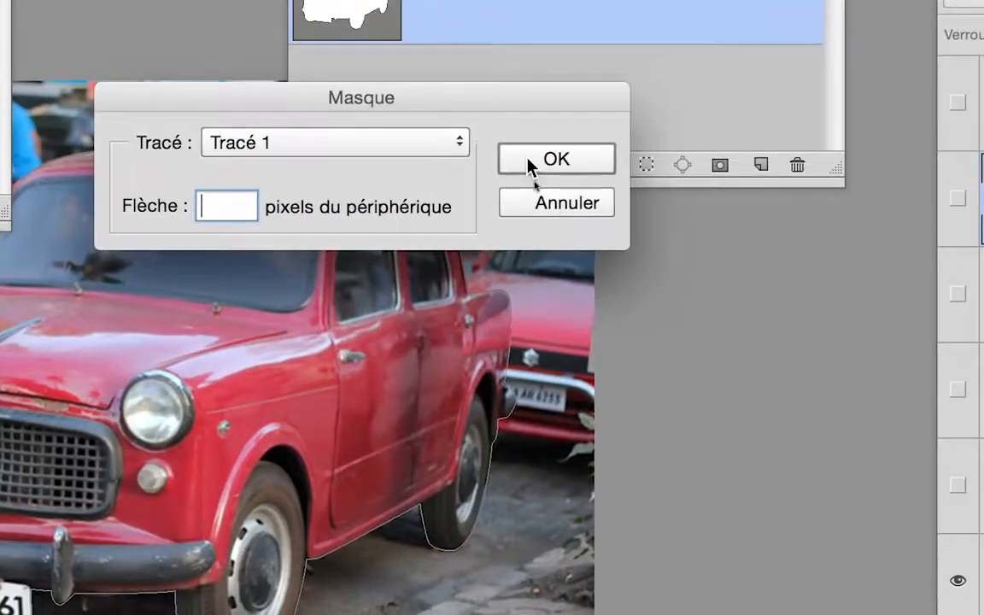
click(530, 162)
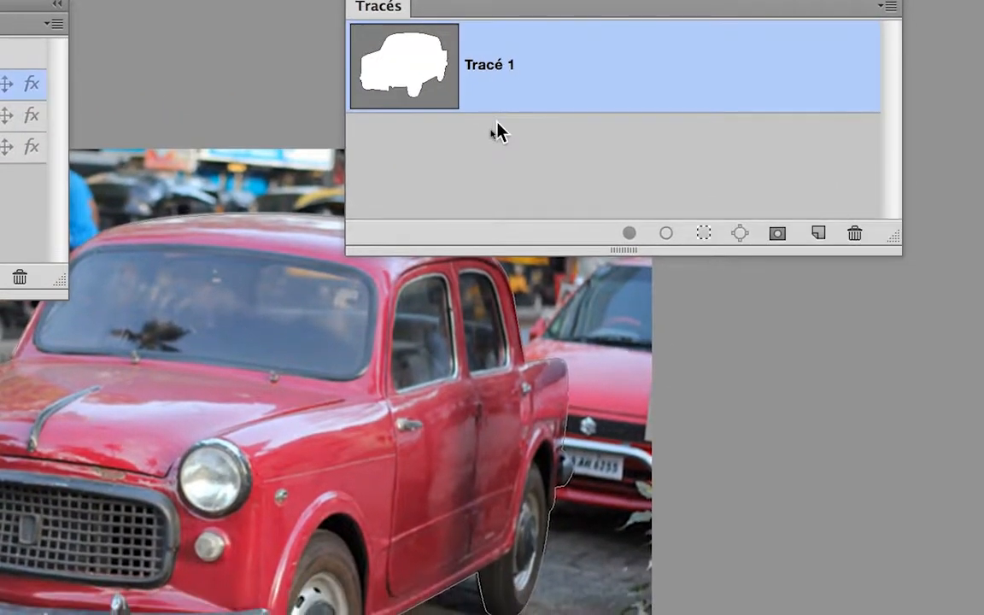
Reopen the Masque settings, switch the clipping path to Sans and set it back to Tracé 1
click(498, 128)
click(496, 106)
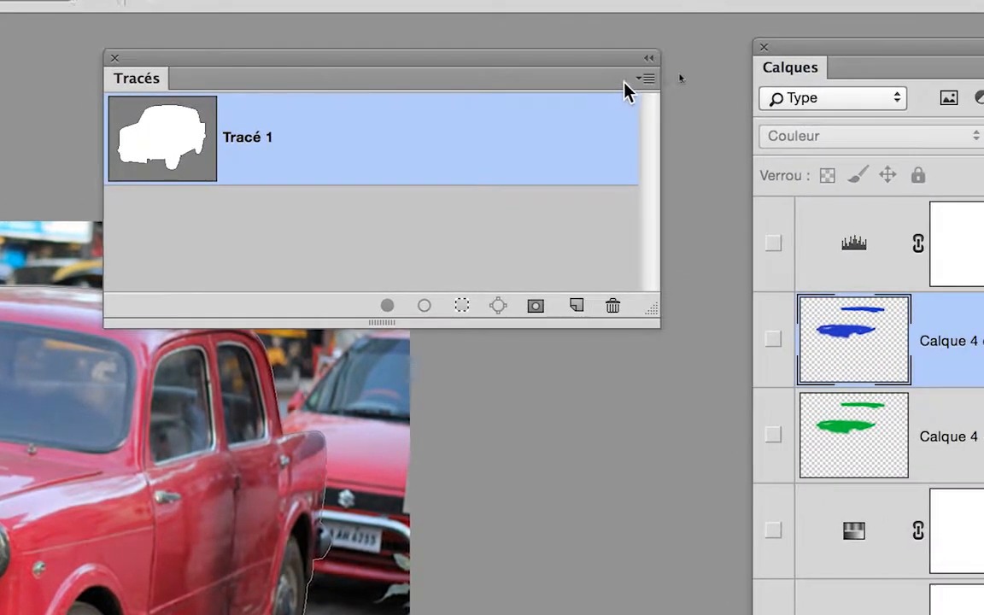
click(889, 30)
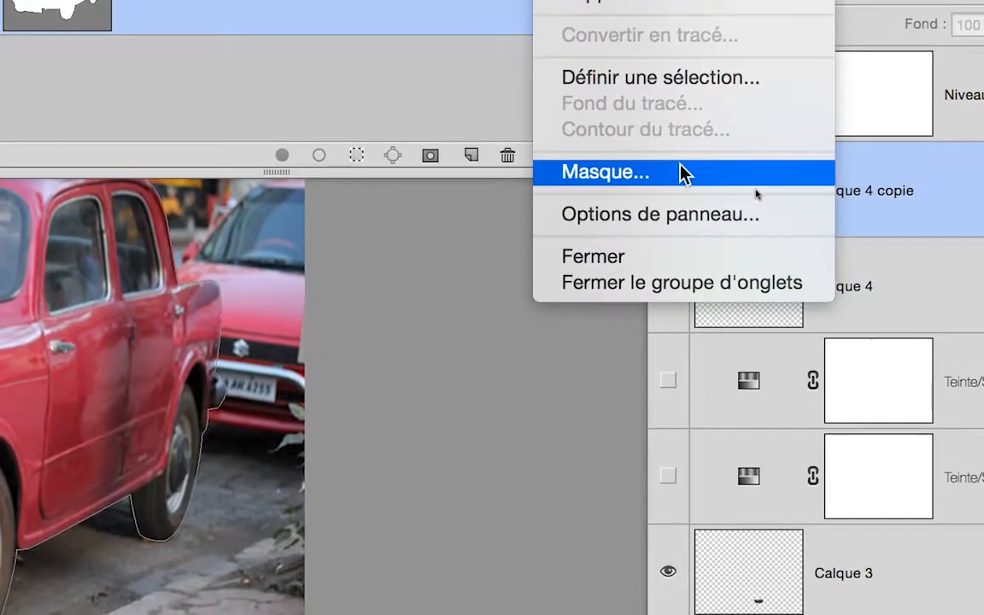
click(738, 244)
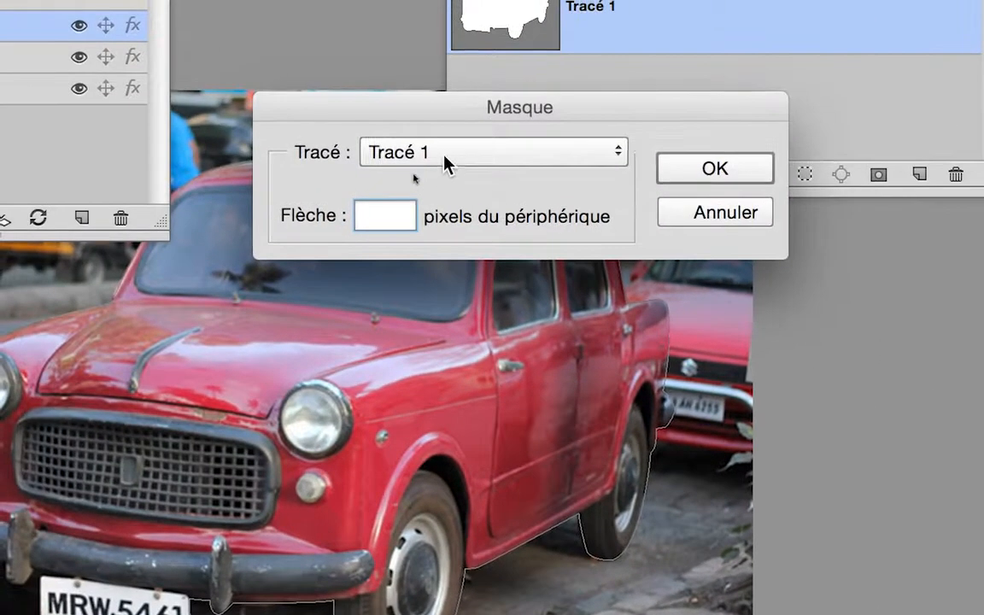
click(303, 133)
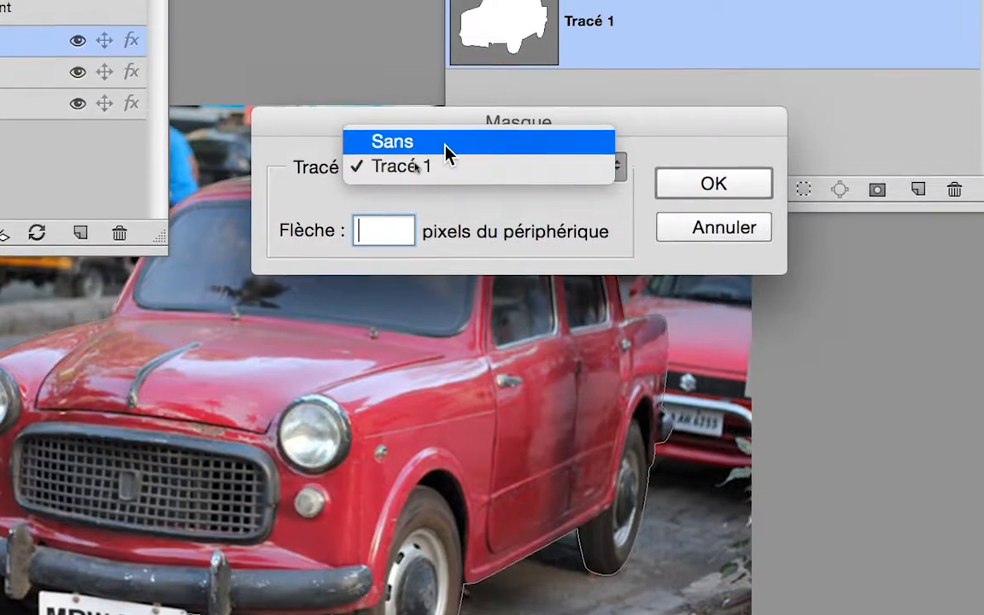
click(444, 152)
click(447, 158)
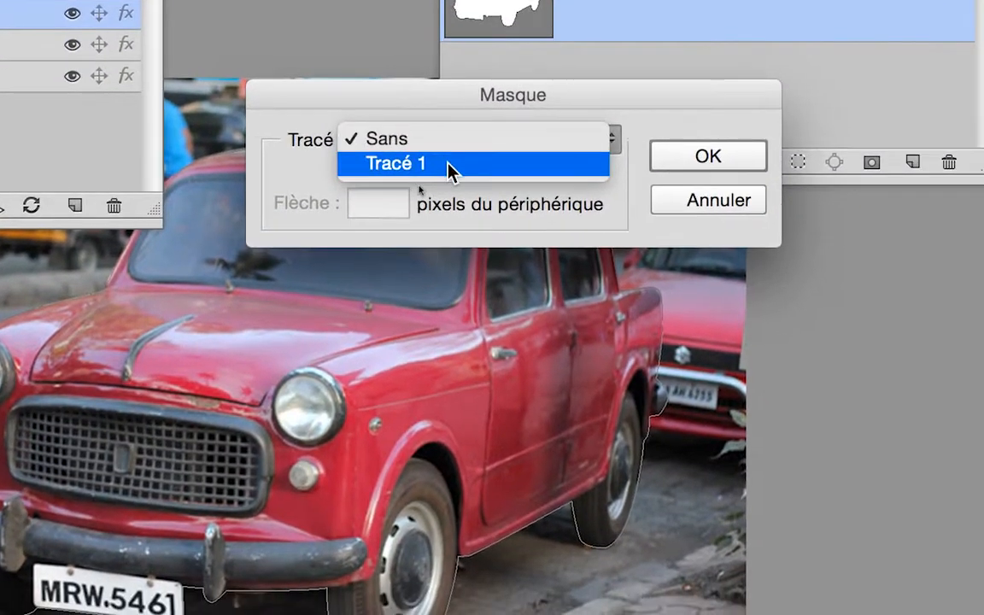
click(626, 181)
click(583, 163)
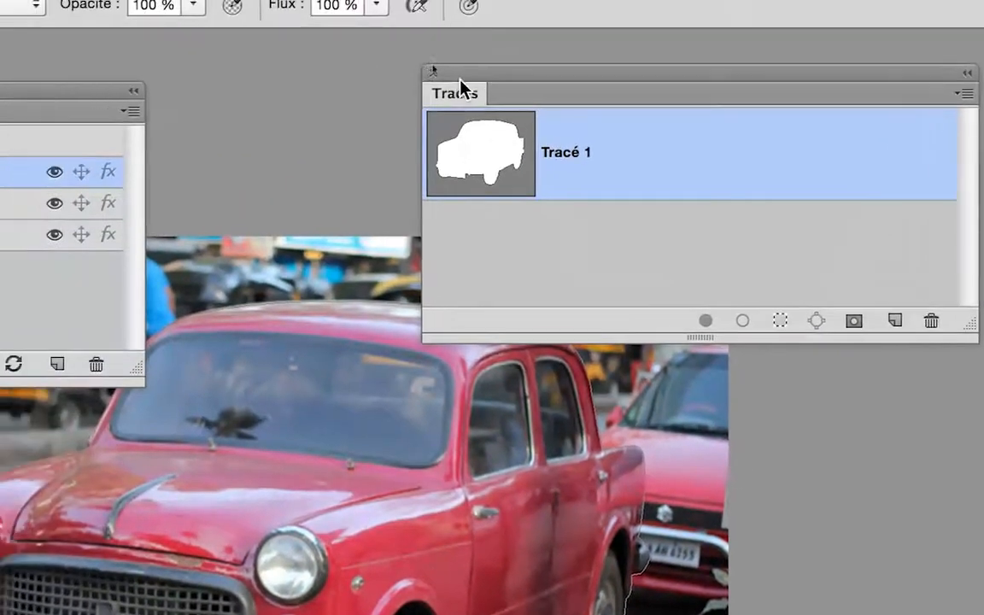
click(449, 77)
click(498, 13)
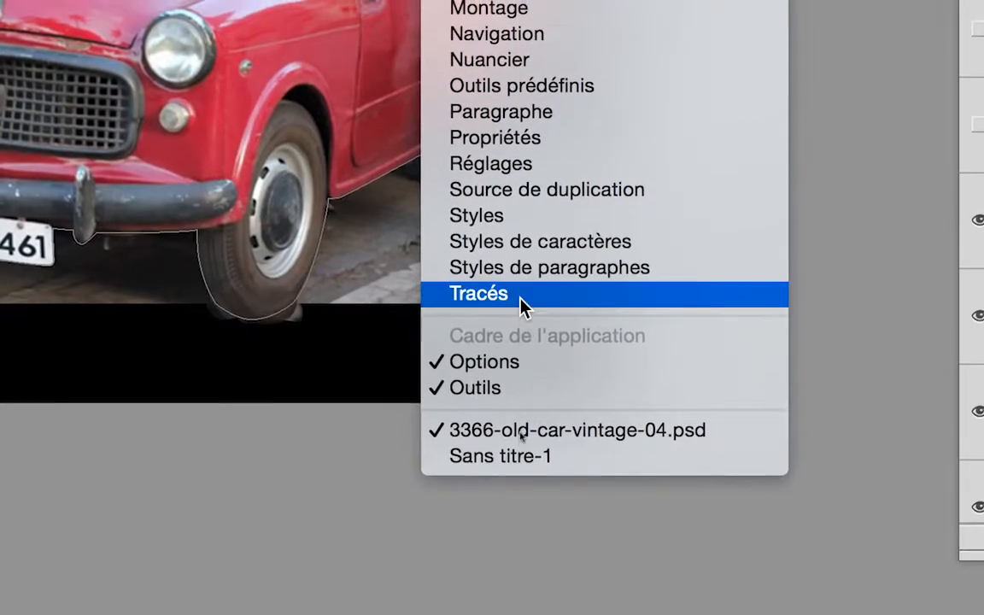
click(554, 614)
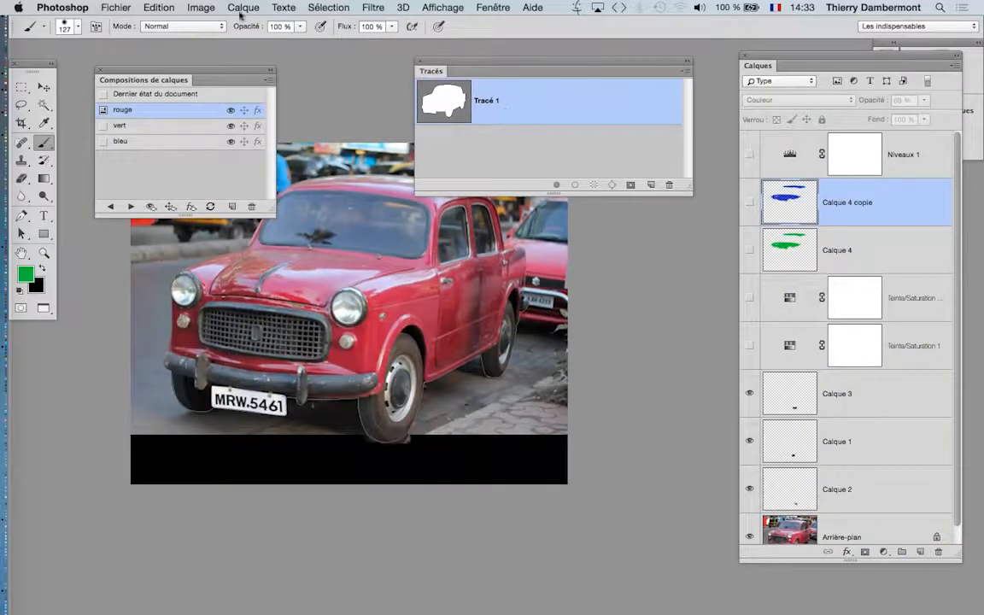
Save the Photoshop car image with its clipping path and switch back to InDesign
click(122, 5)
click(123, 132)
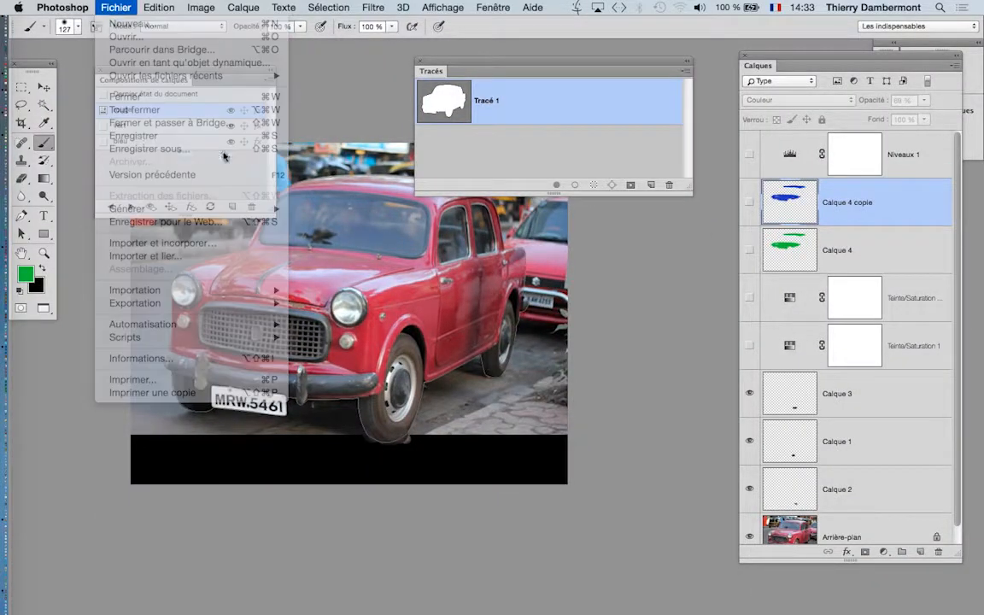
key(super+Tab)
key(super+Tab)
key(super+Tab)
key(super+shift+Tab)
key(super+shift+Tab)
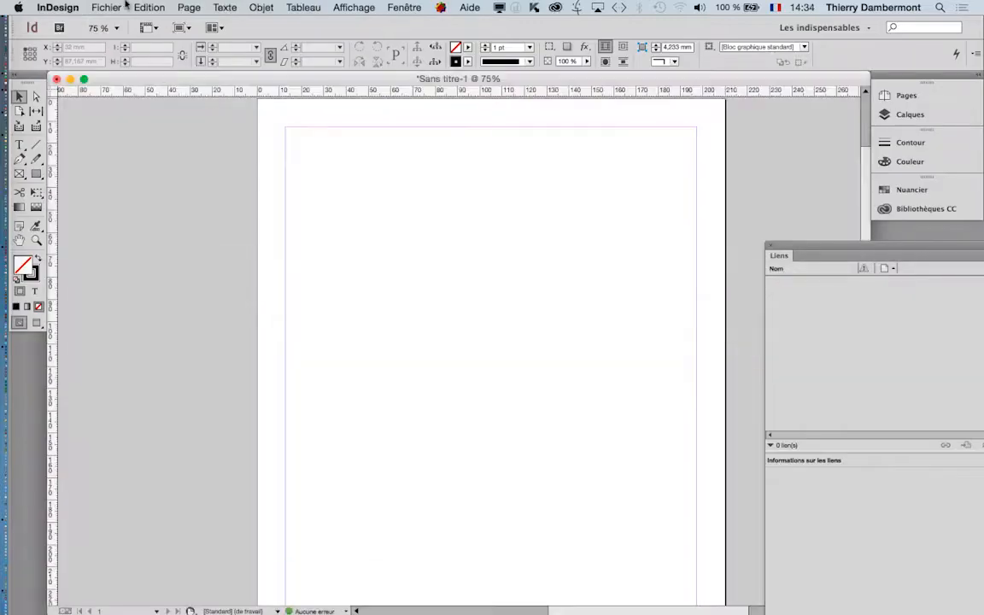
Import 3366-old-car-vintage.jpg and place it in the page's upper part, about 122 × 81 mm
click(113, 5)
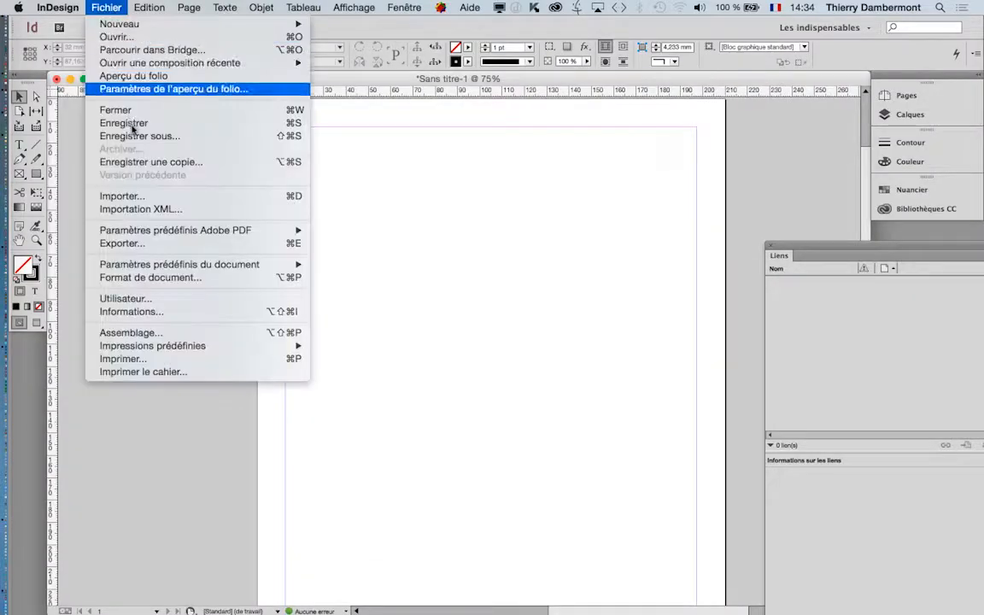
click(137, 176)
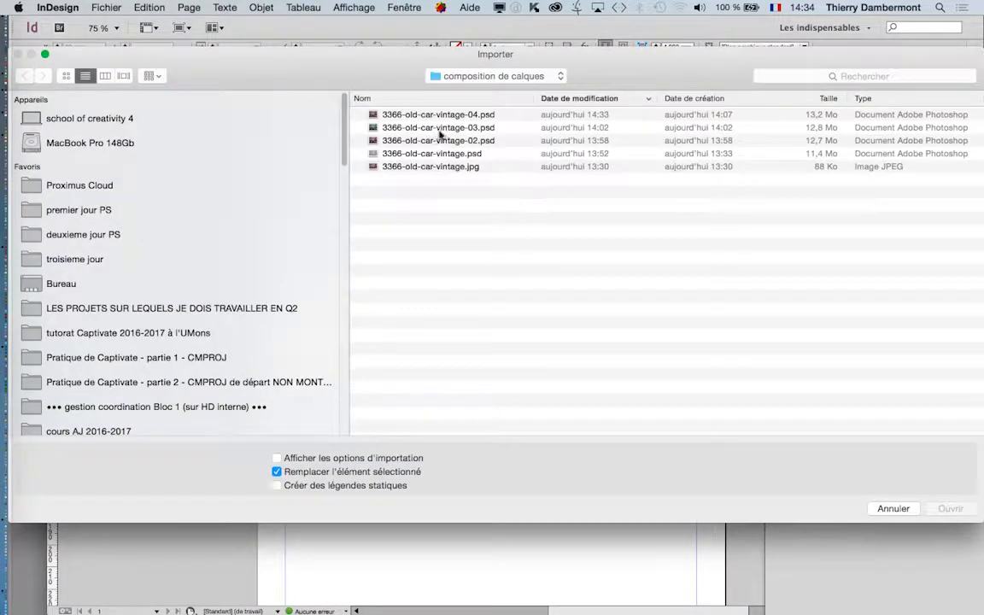
click(469, 166)
click(950, 508)
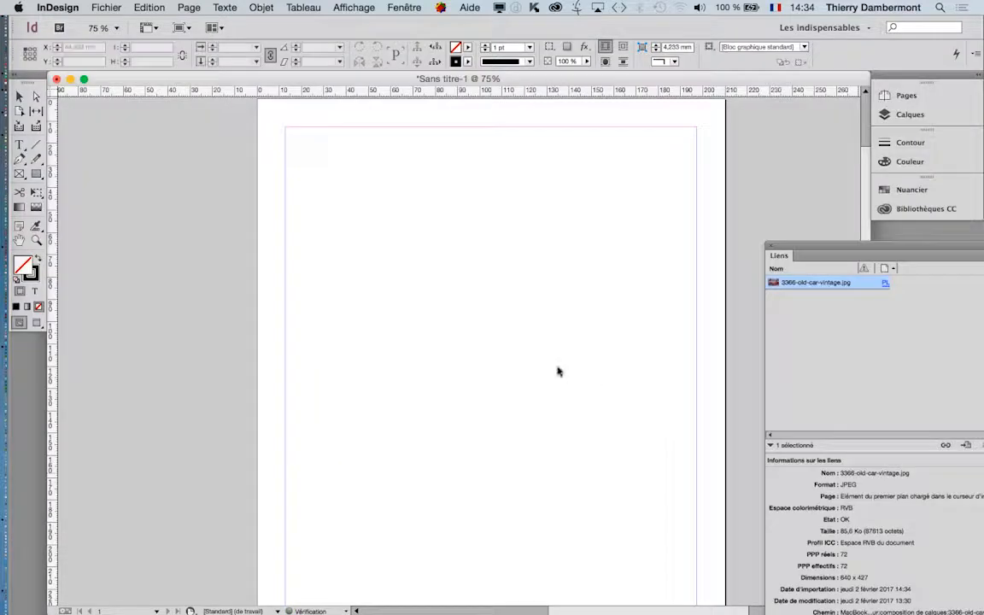
drag(315, 165, 586, 346)
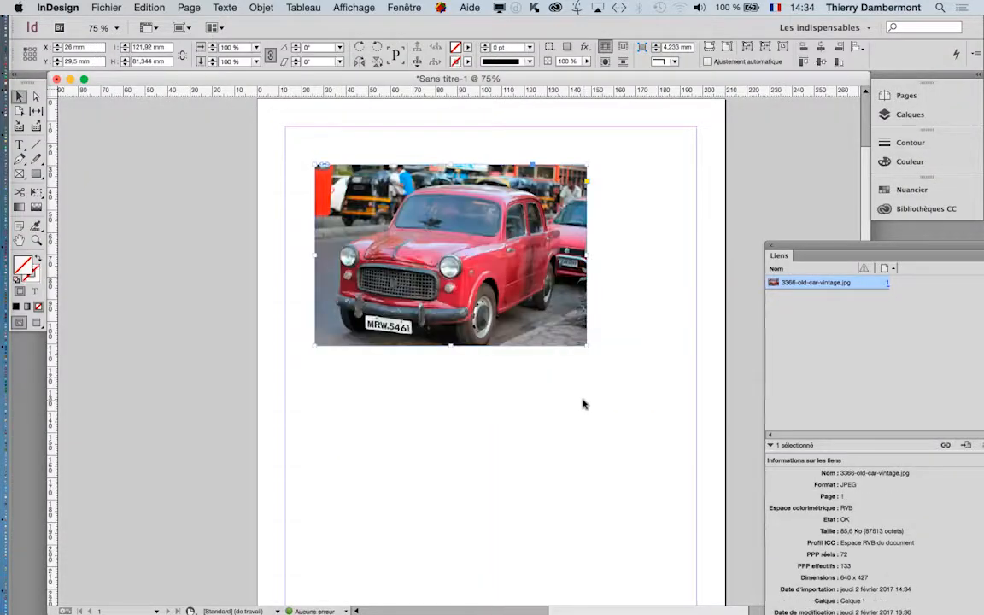
Close the Sans titre-1 document without saving it and switch to Photoshop
key(super+w)
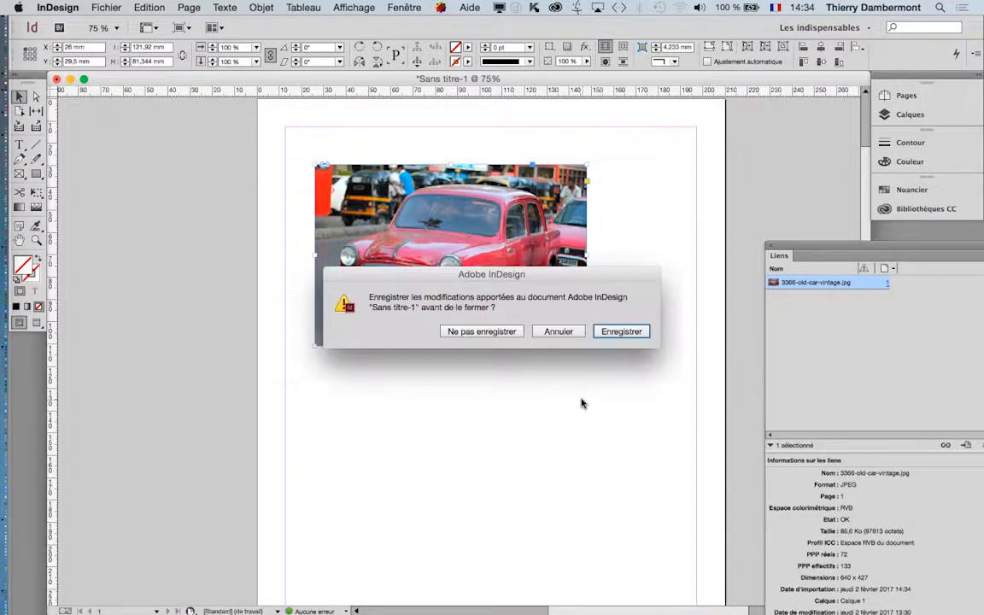
click(481, 331)
key(super+Tab)
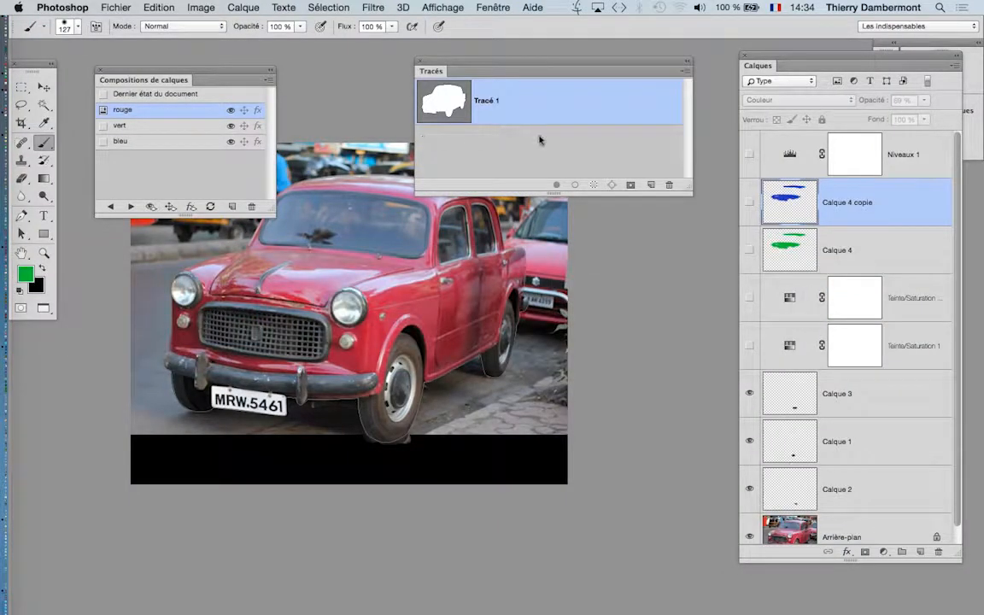
click(507, 128)
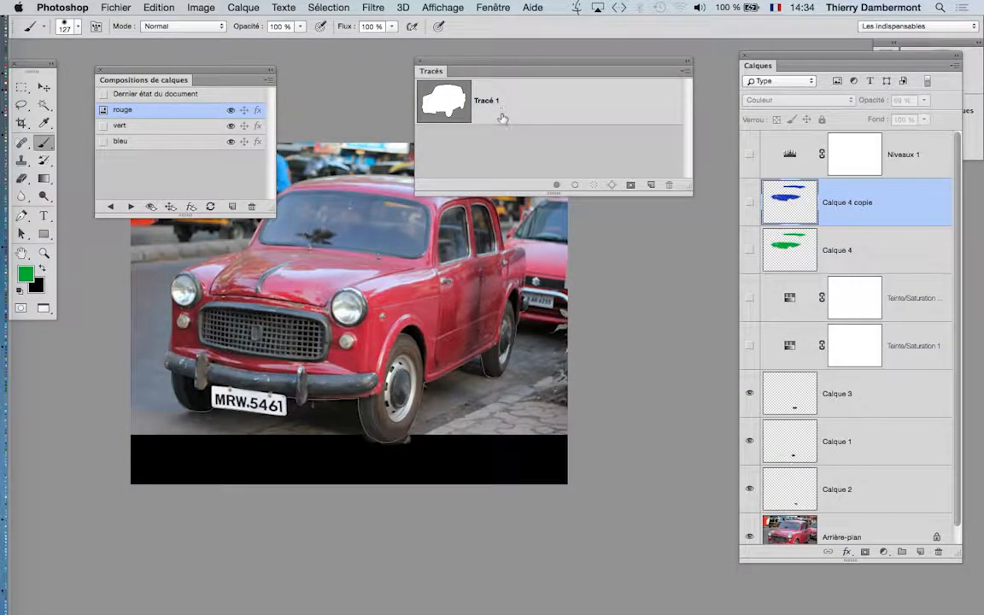
click(502, 118)
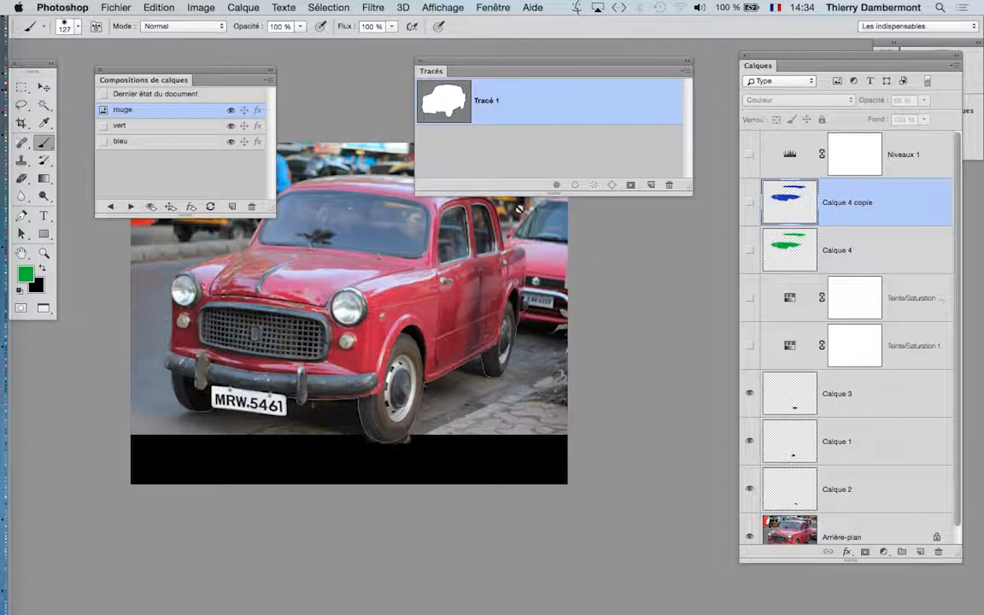
click(135, 7)
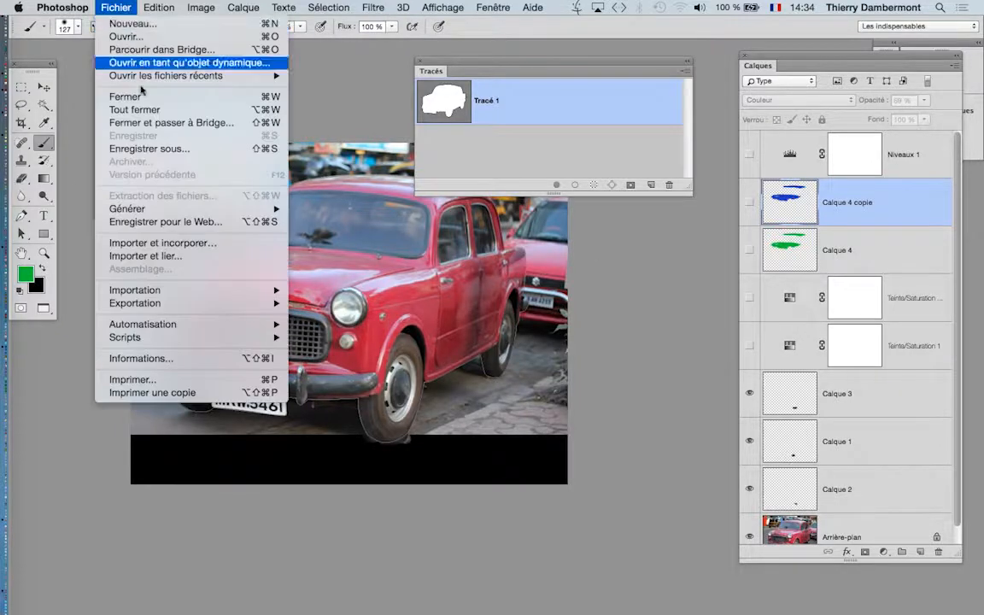
click(518, 156)
Return to InDesign and hide all other applications
key(super+Tab)
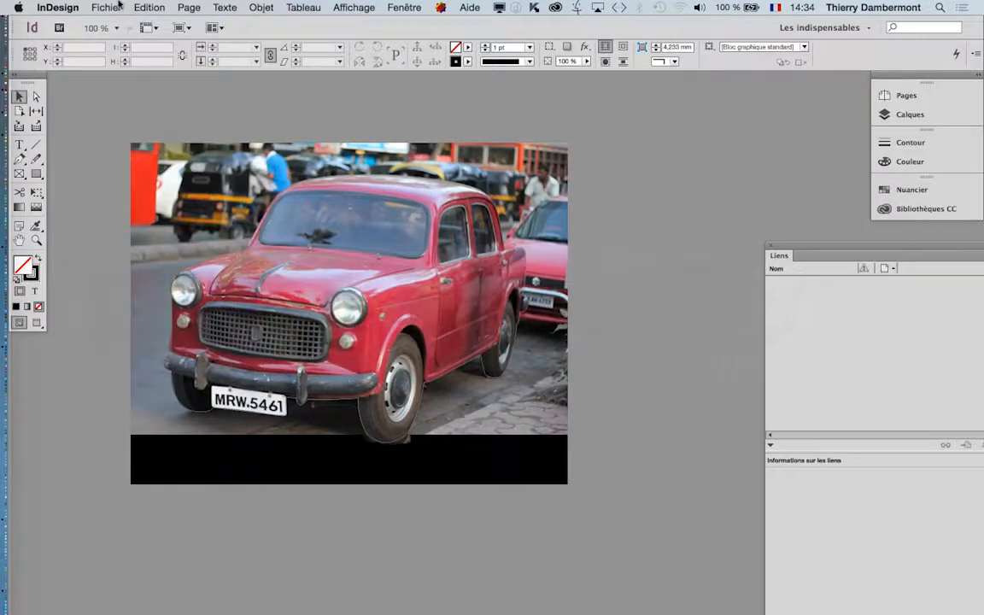
click(114, 8)
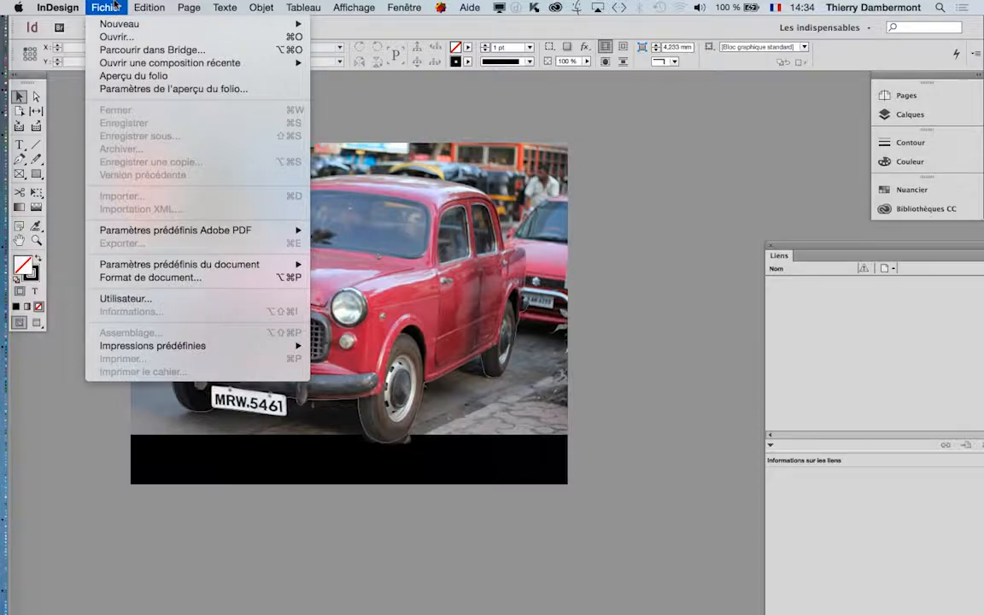
click(114, 4)
click(54, 6)
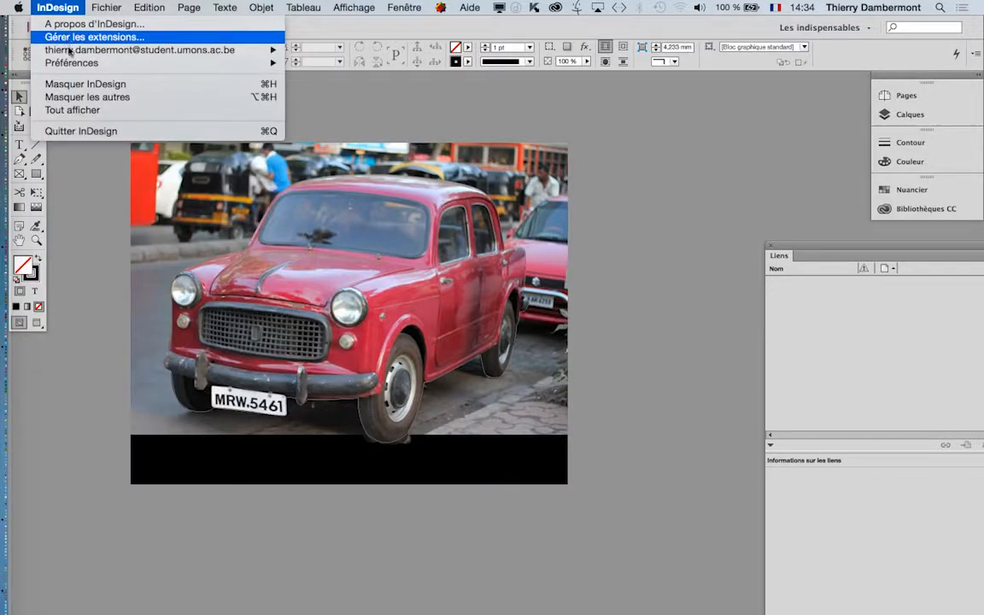
click(95, 98)
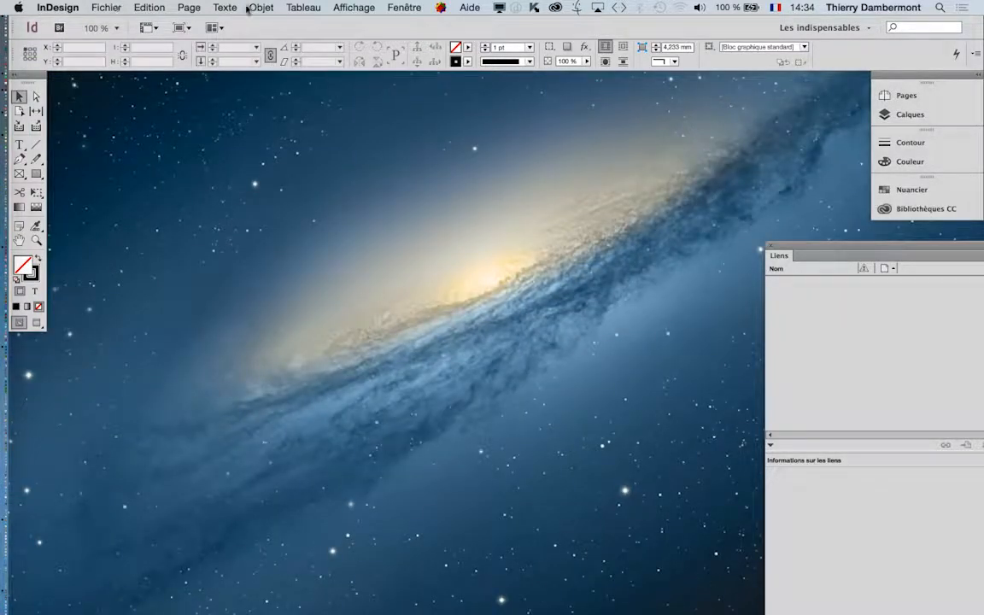
click(404, 7)
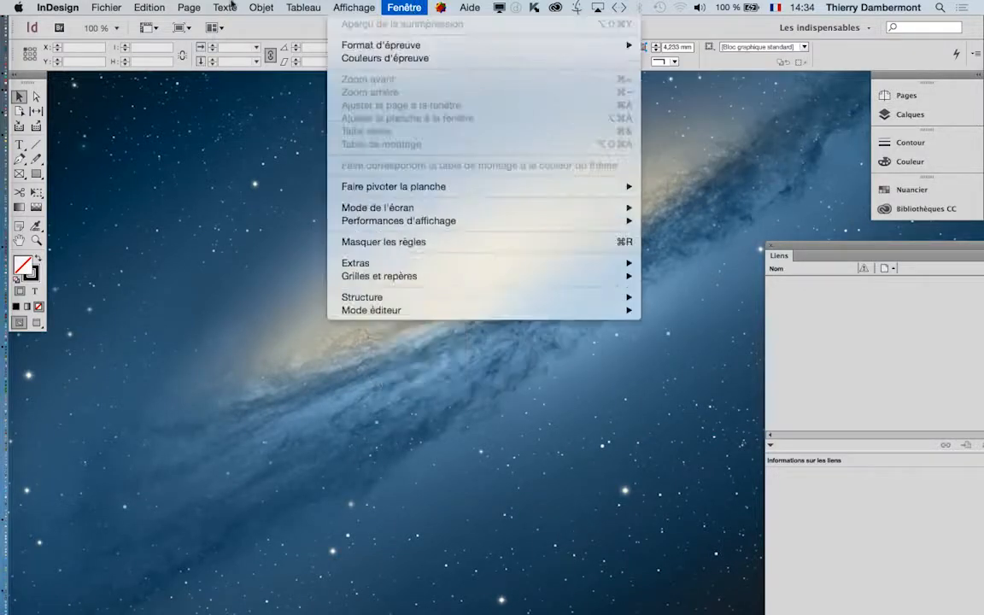
Create a new one-page A4 portrait document with the default margins of 12,7 mm
mouse_move(107, 7)
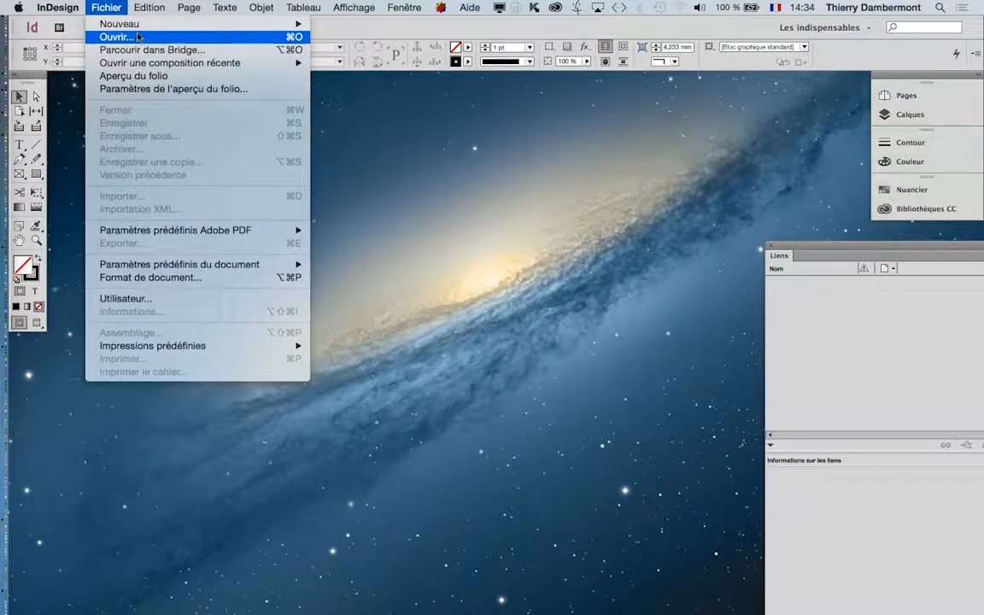
mouse_move(137, 32)
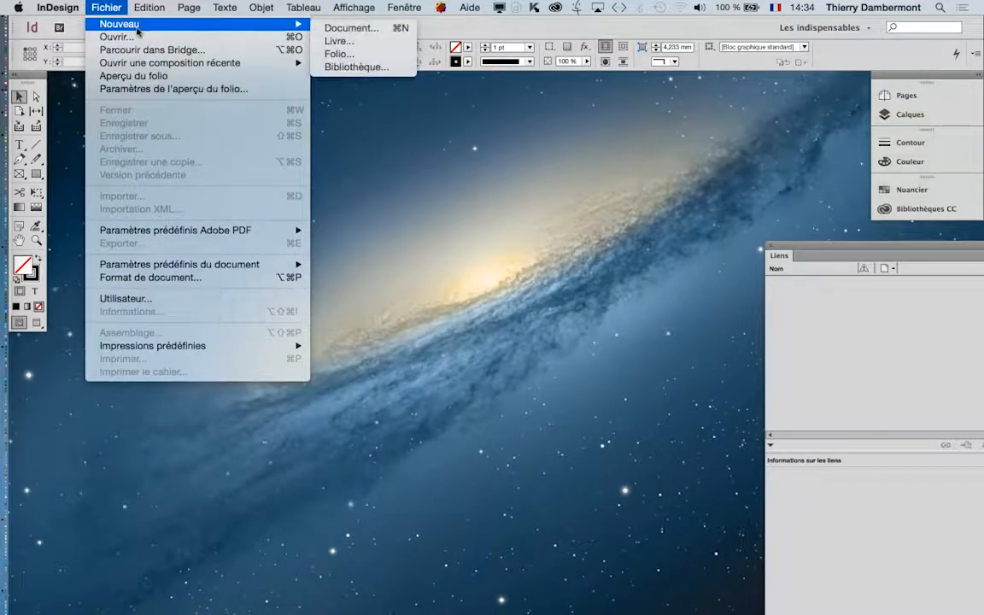
click(329, 29)
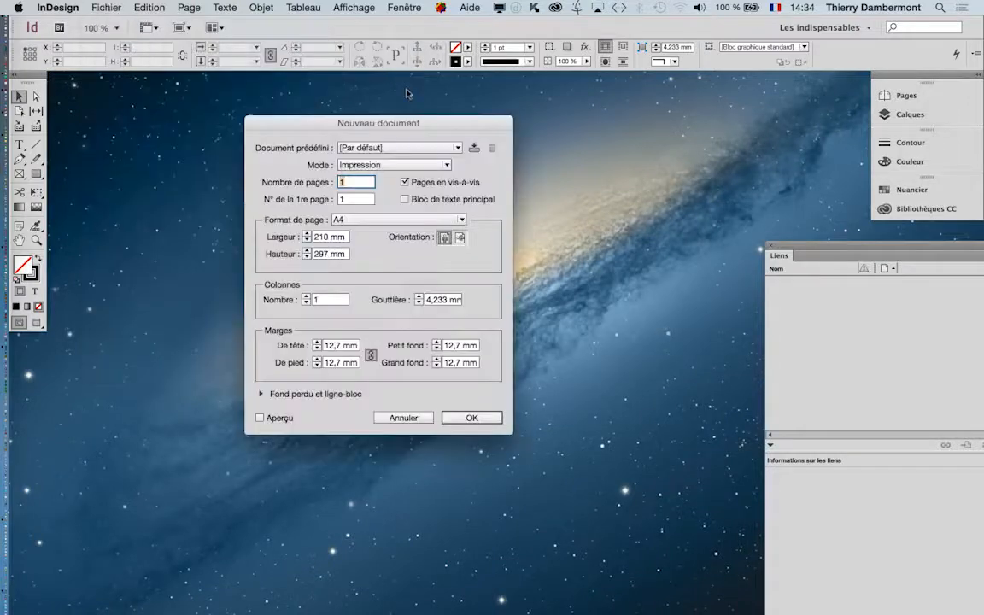
click(474, 416)
Import 3366-old-car-vintage-04.psd and place it in the page's upper part, about 136 × 99 mm
click(104, 7)
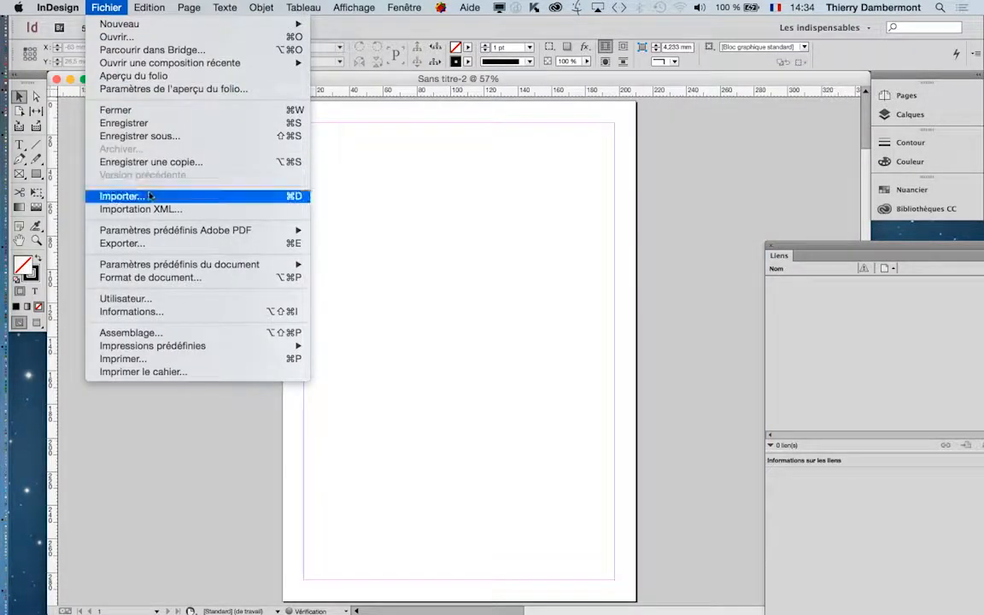
click(132, 177)
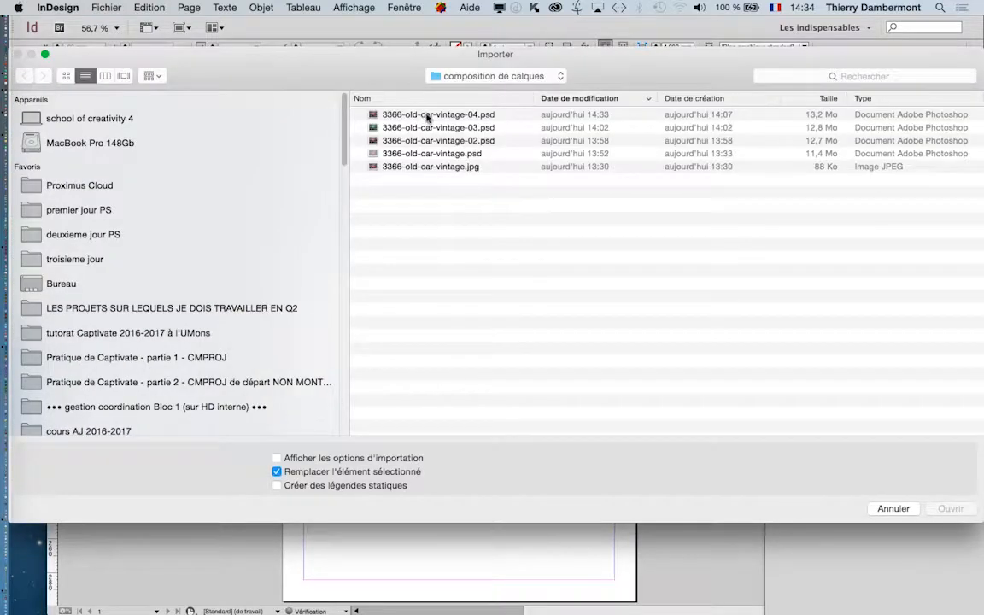
click(489, 118)
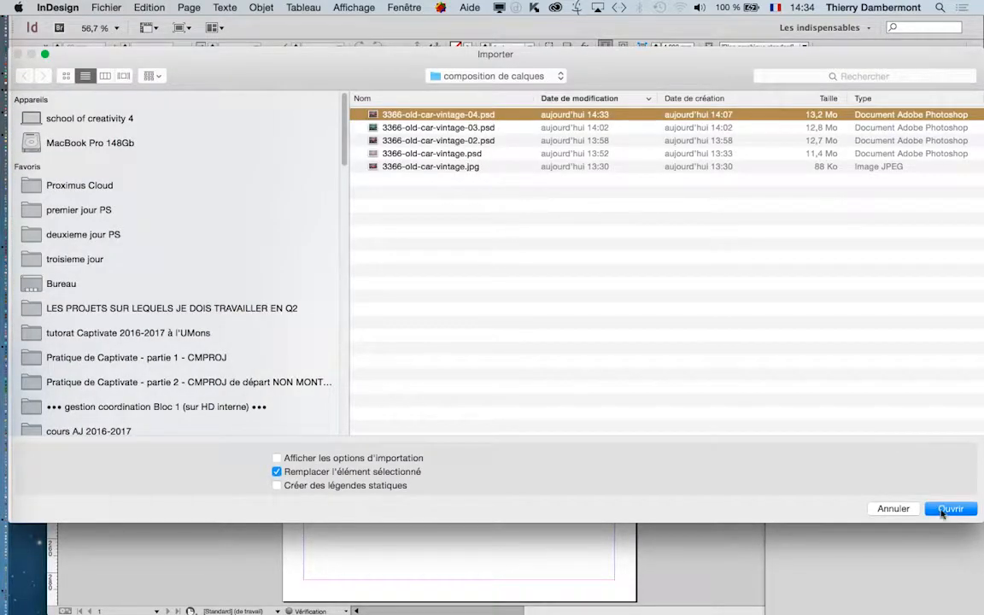
click(948, 509)
drag(331, 162, 562, 330)
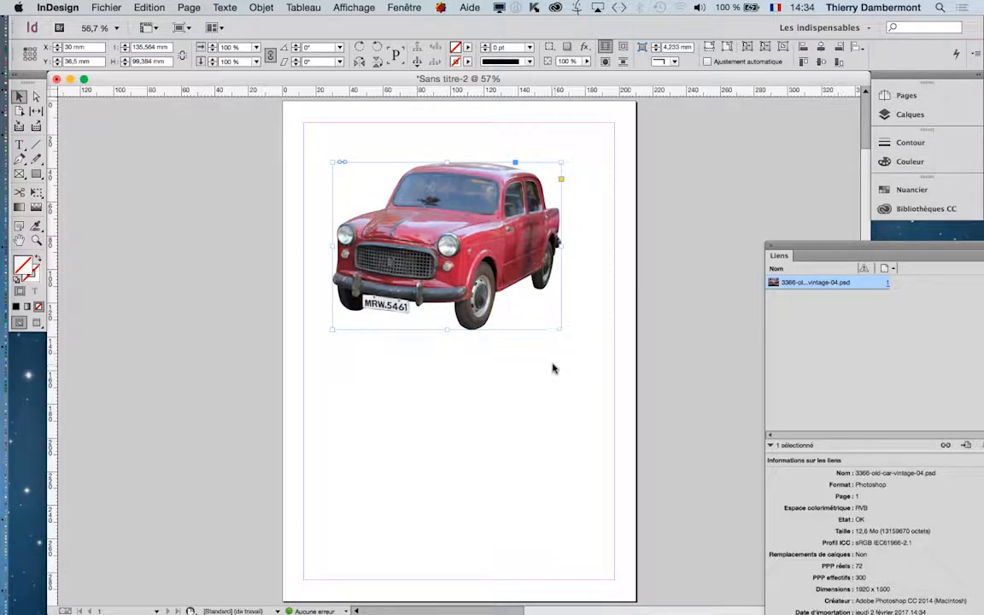
Switch to Photoshop and define Tracé 1 as the image's clipping path with the flatness left blank
key(super+Tab)
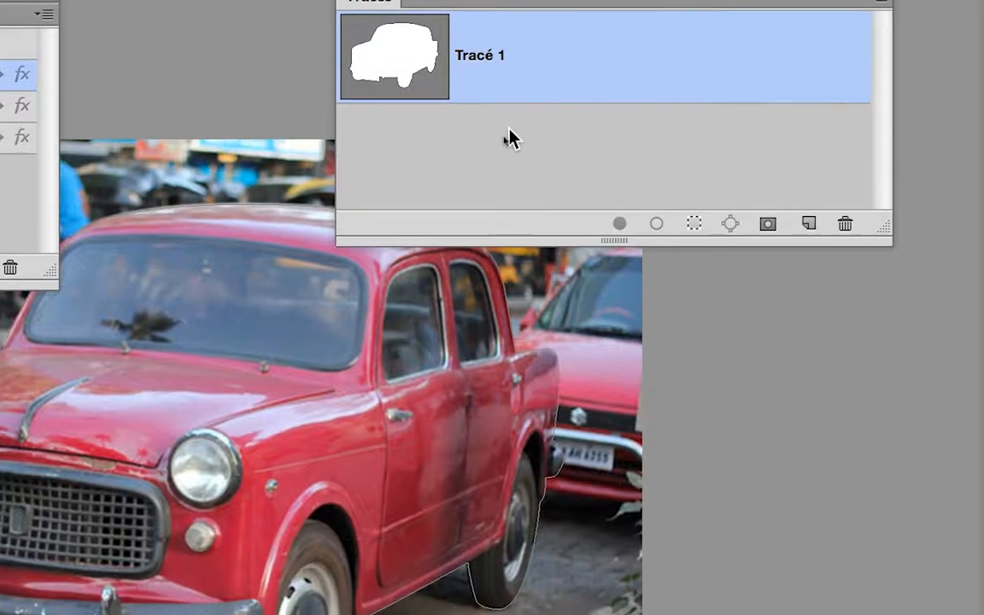
click(527, 178)
click(506, 126)
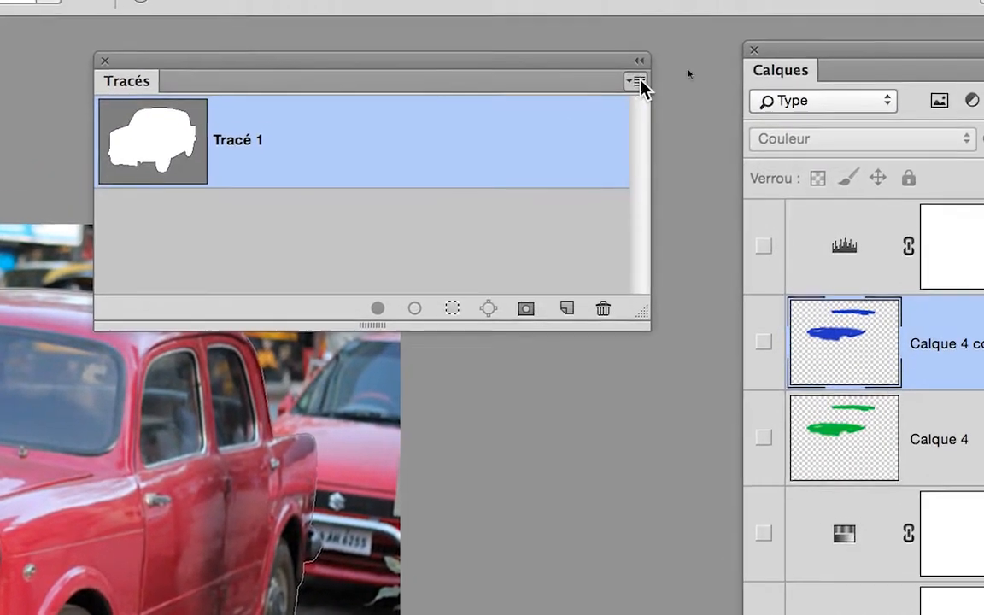
click(692, 50)
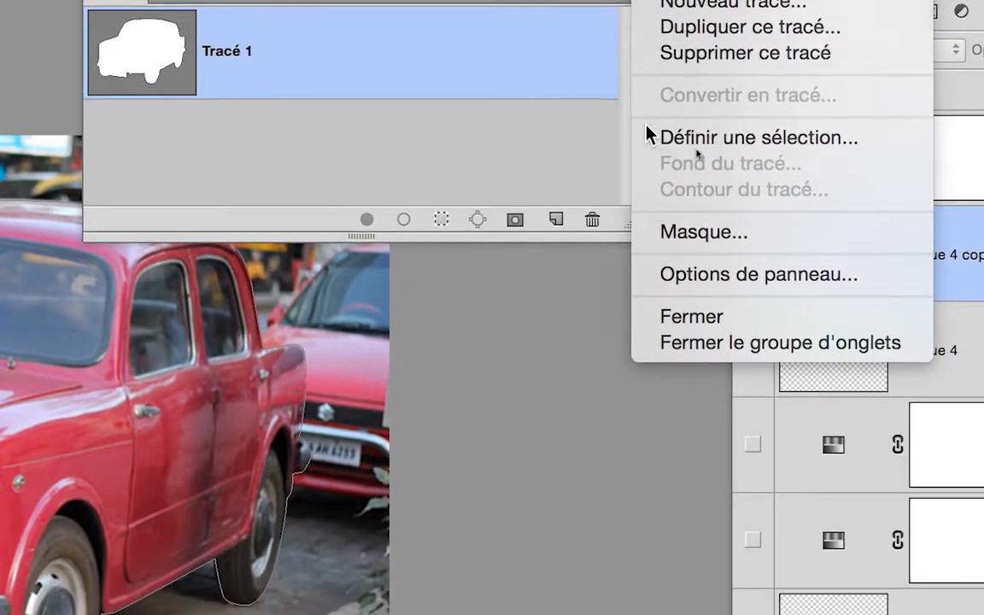
click(662, 232)
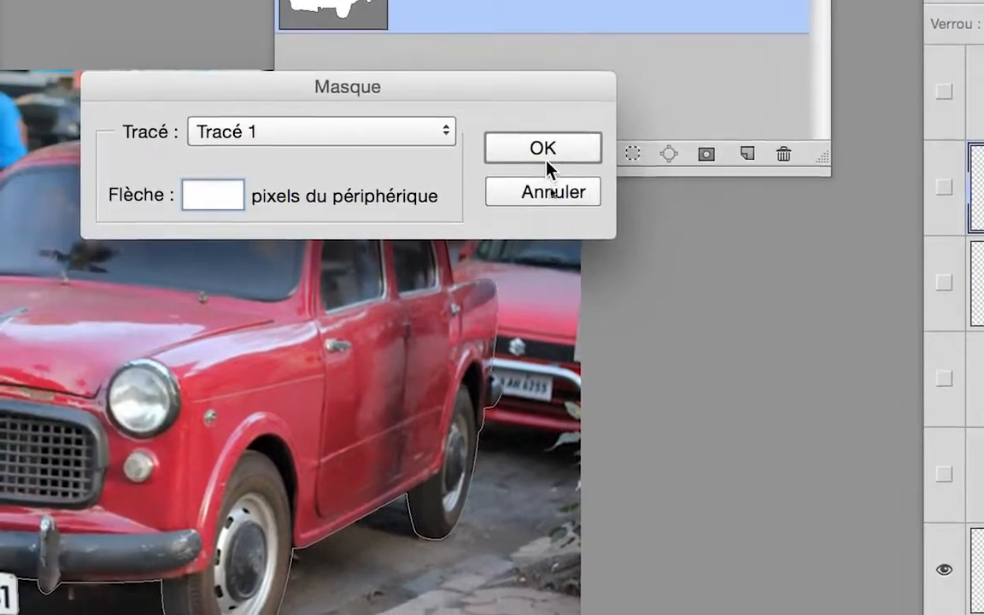
click(545, 154)
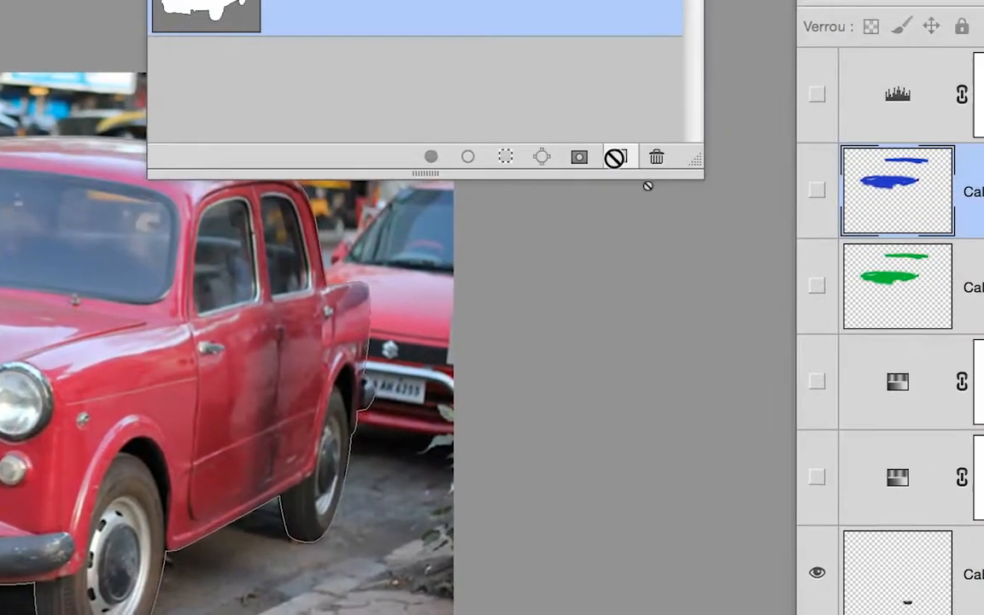
Add two empty paths after Tracé 1, deselect them and close the list of paths
click(617, 160)
click(618, 161)
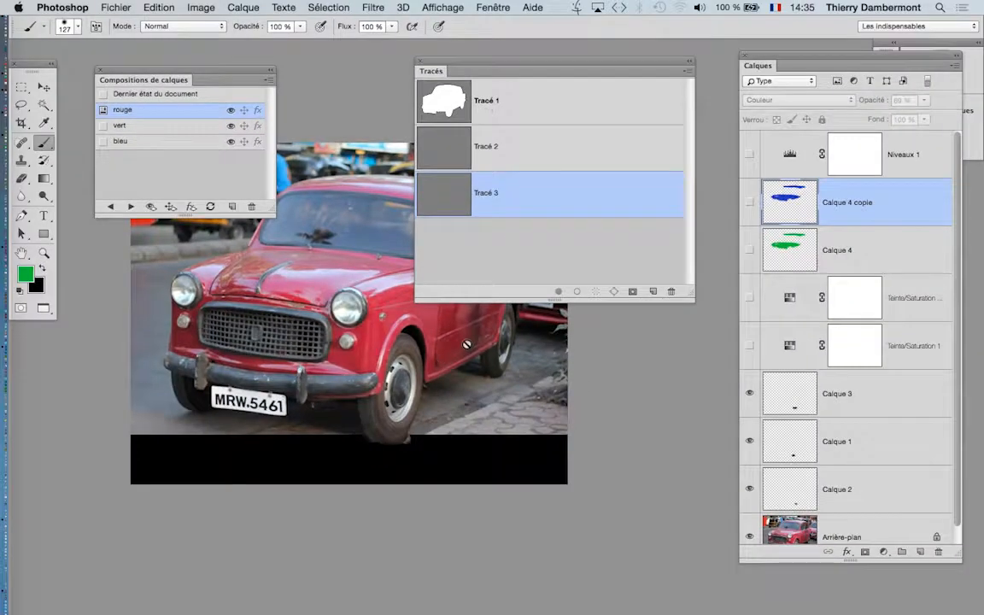
click(511, 264)
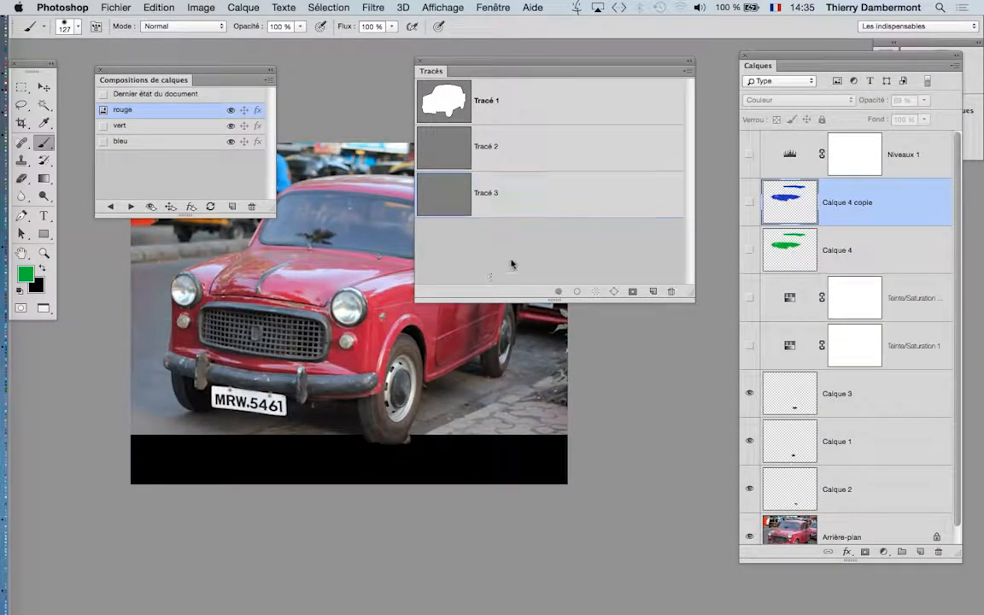
click(420, 63)
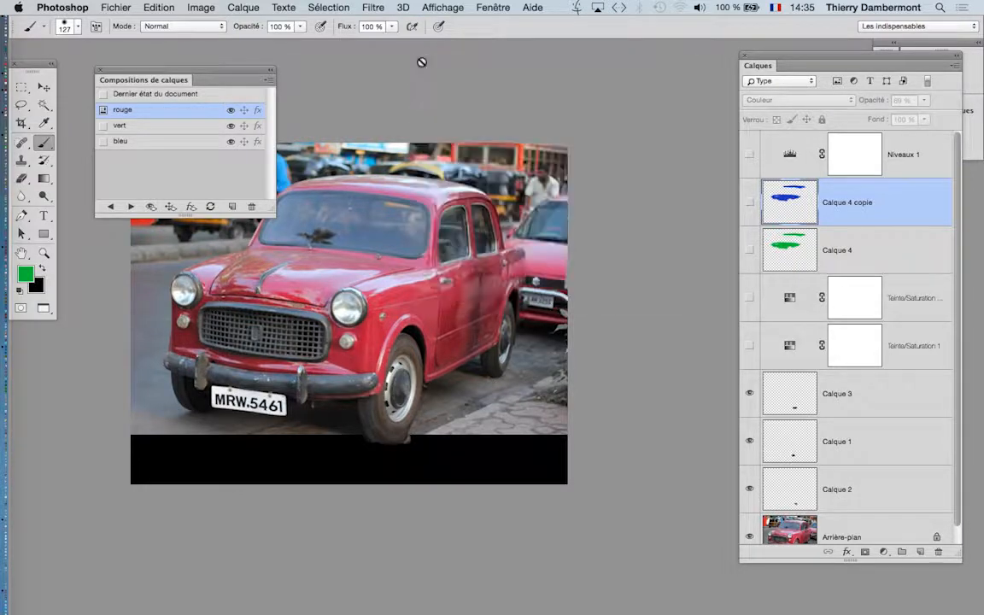
Return to InDesign and duplicate the placed car twice, stacking the three copies vertically
key(super+Tab)
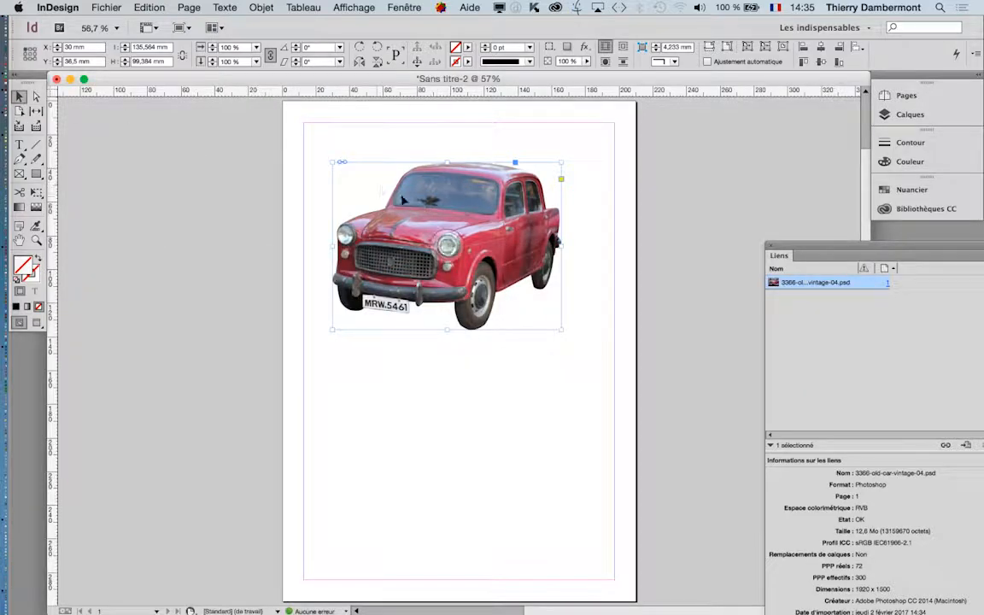
drag(402, 199, 488, 472)
key(super+minus)
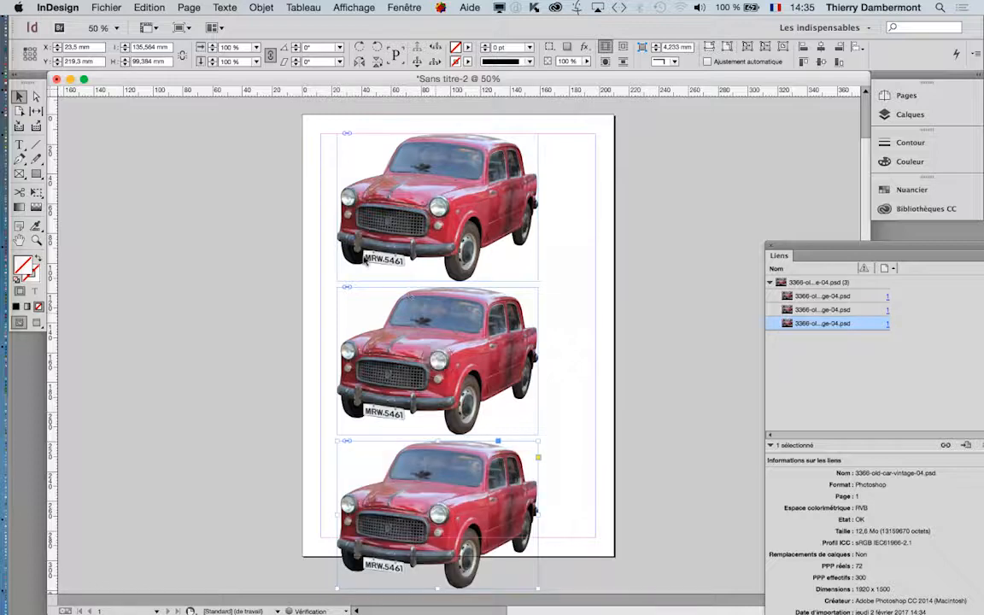
Scale the three cars together to about 88 × 198 mm overall and move them to about X 21,5 mm, Y 29,7 mm
drag(308, 201, 346, 456)
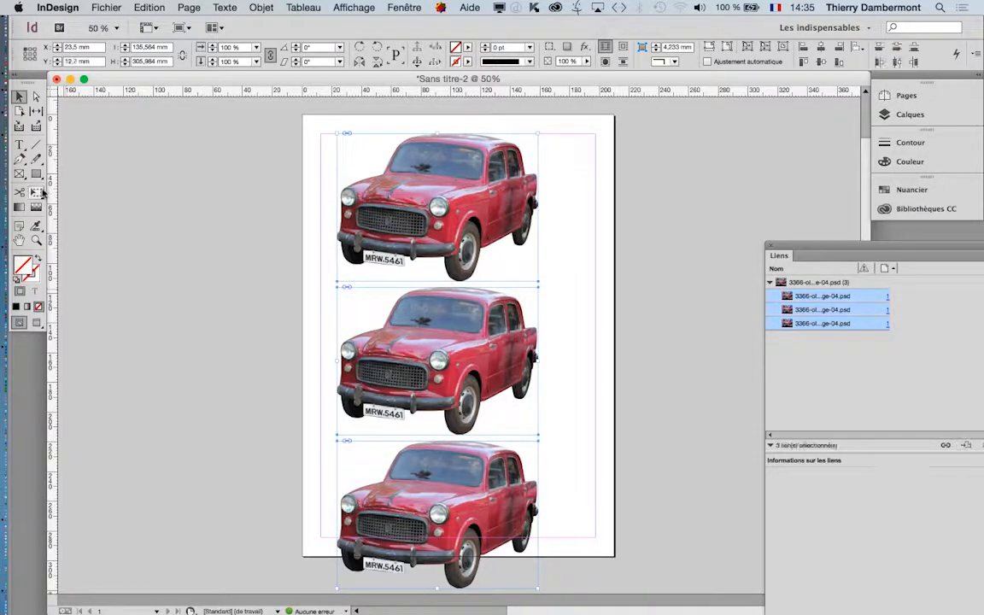
drag(538, 589, 499, 498)
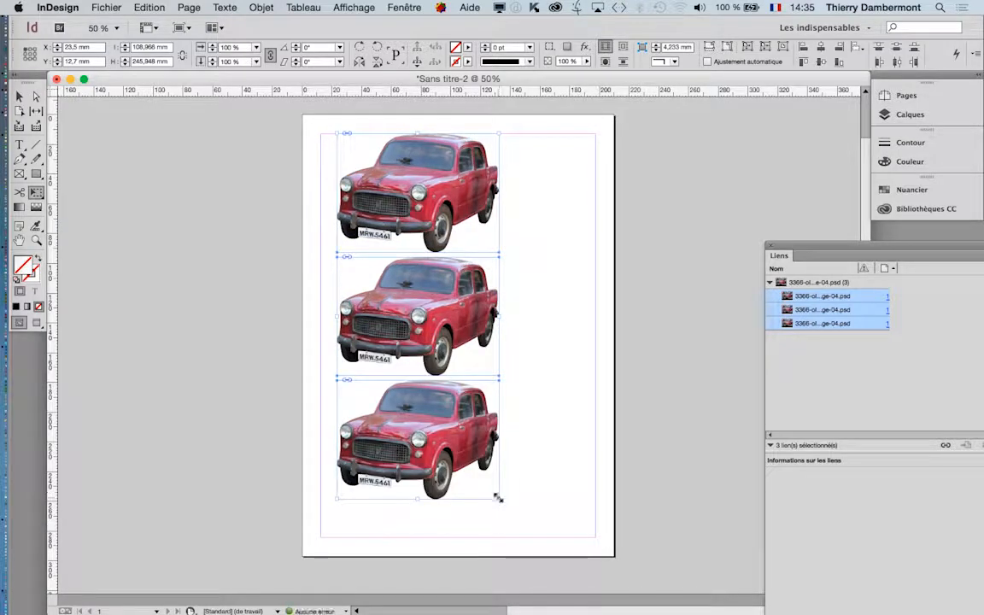
drag(466, 429, 467, 427)
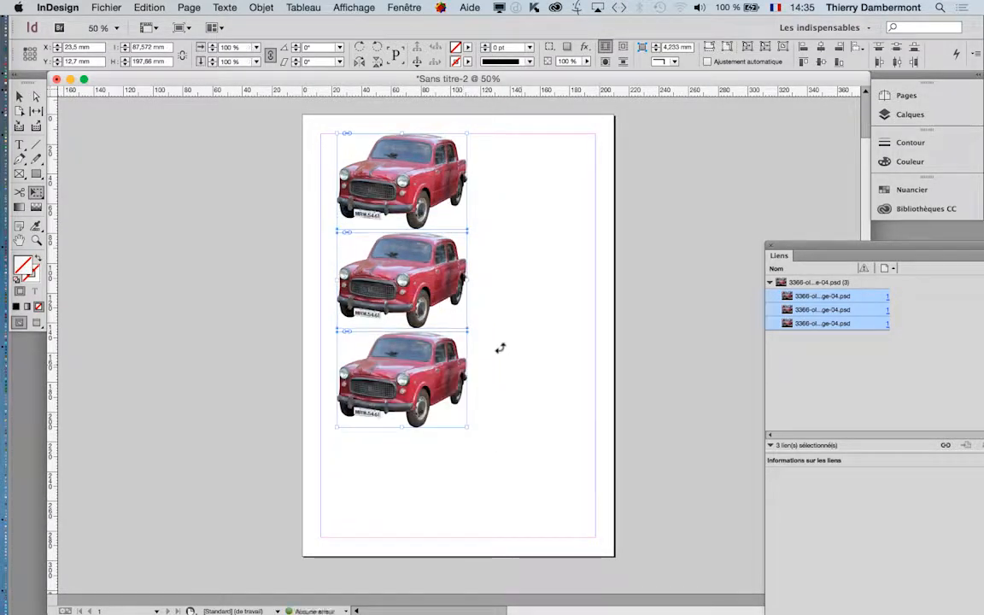
drag(428, 282, 425, 307)
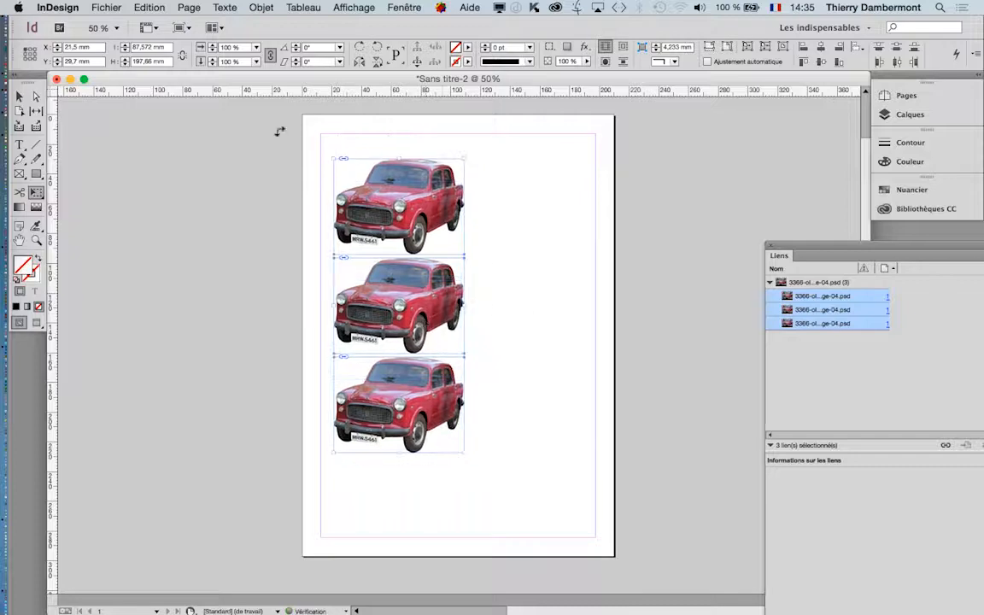
click(250, 180)
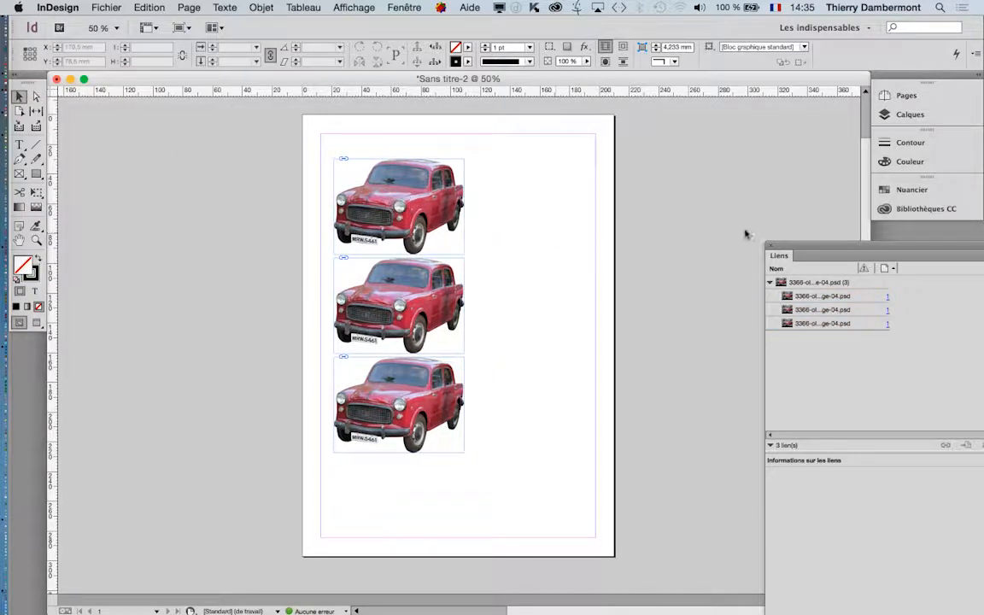
Move the list of links beside the cars, enlarge it and widen its name column to fit the full file names
drag(790, 249, 569, 130)
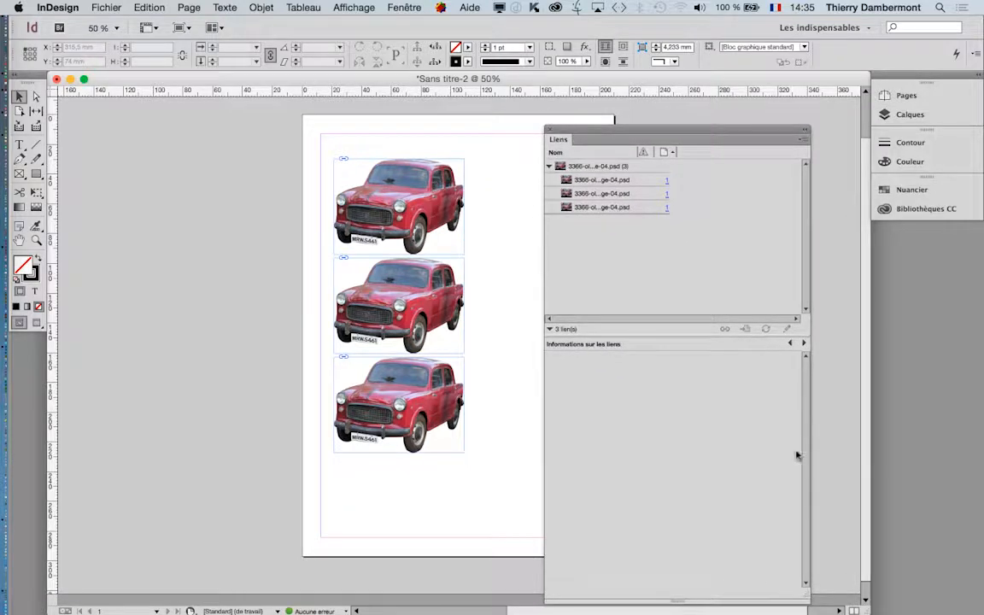
drag(806, 595, 929, 519)
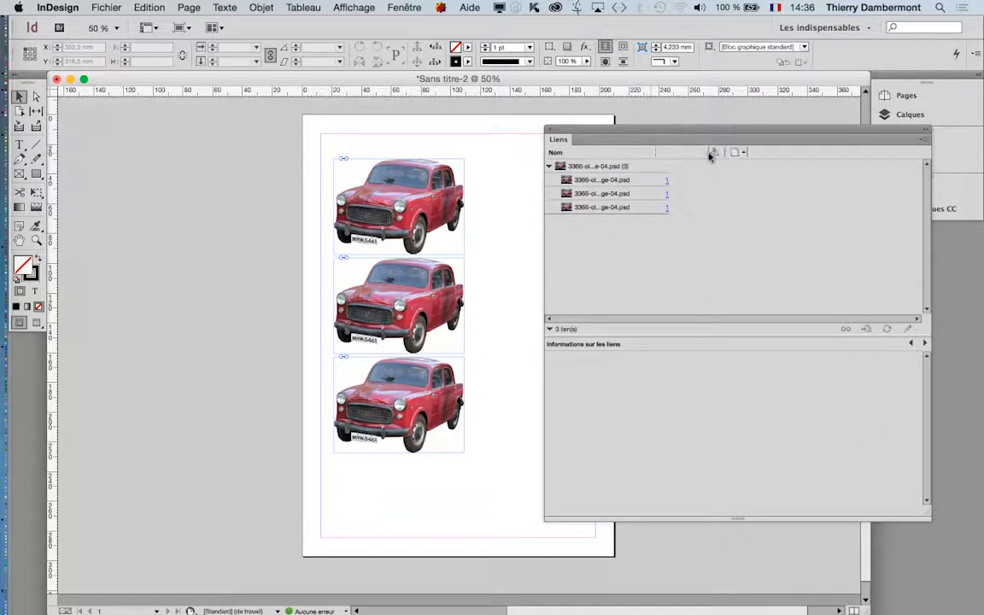
drag(655, 152, 706, 152)
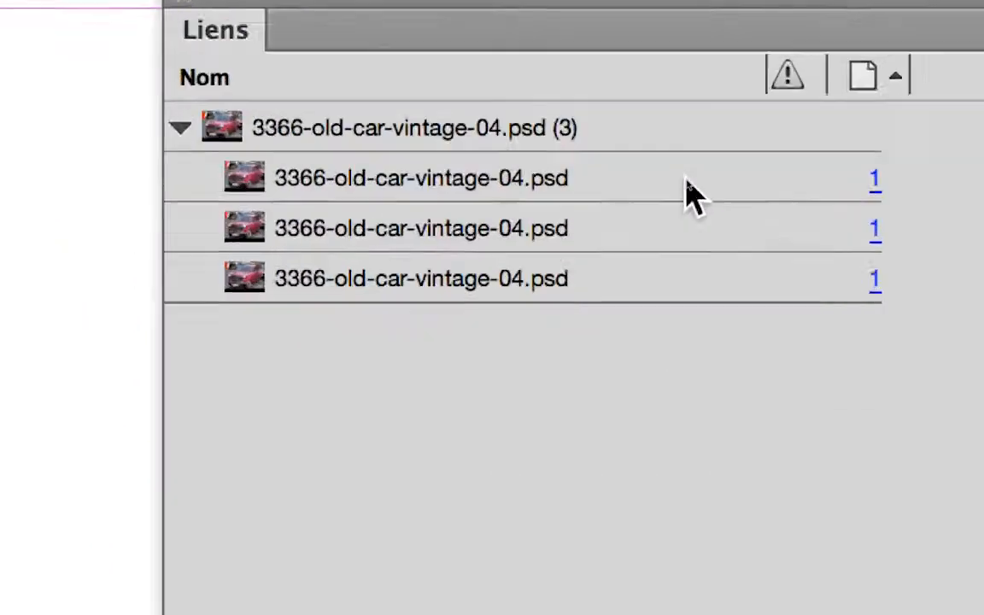
Examine the individual link entries of 3366-old-car-vintage-04.psd and the parent entry that groups them
click(688, 186)
click(662, 233)
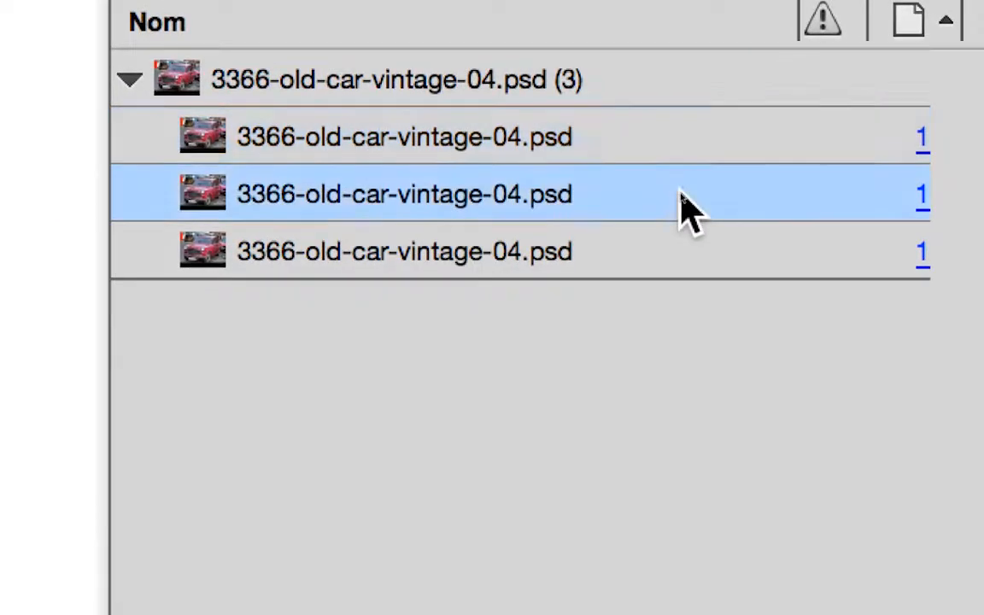
click(663, 289)
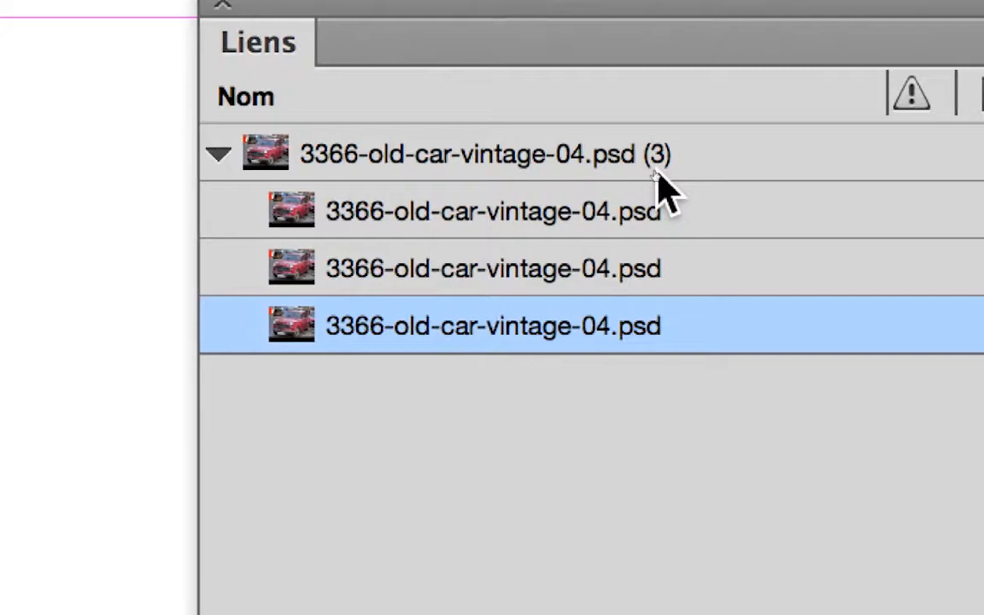
click(589, 124)
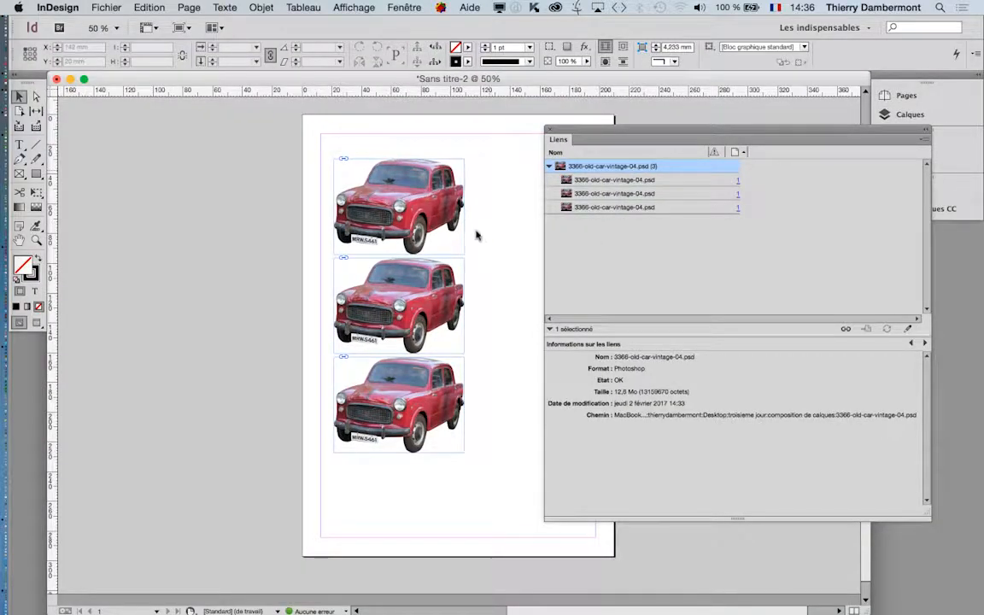
Select the middle car, move the list of links off the page and open the car's object layer options
click(442, 297)
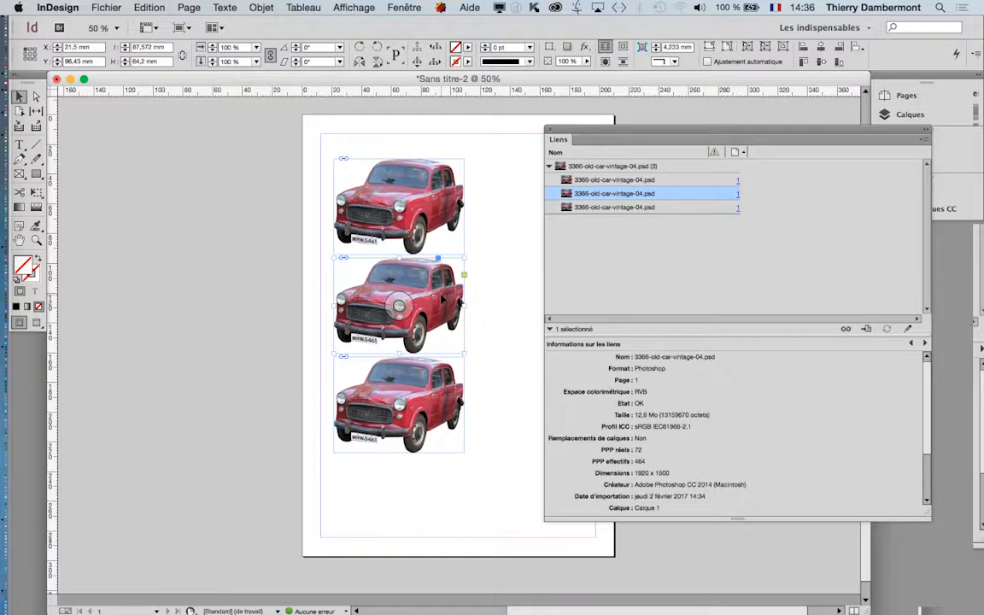
drag(581, 138, 717, 147)
scroll(393, 333, right, 3)
click(260, 7)
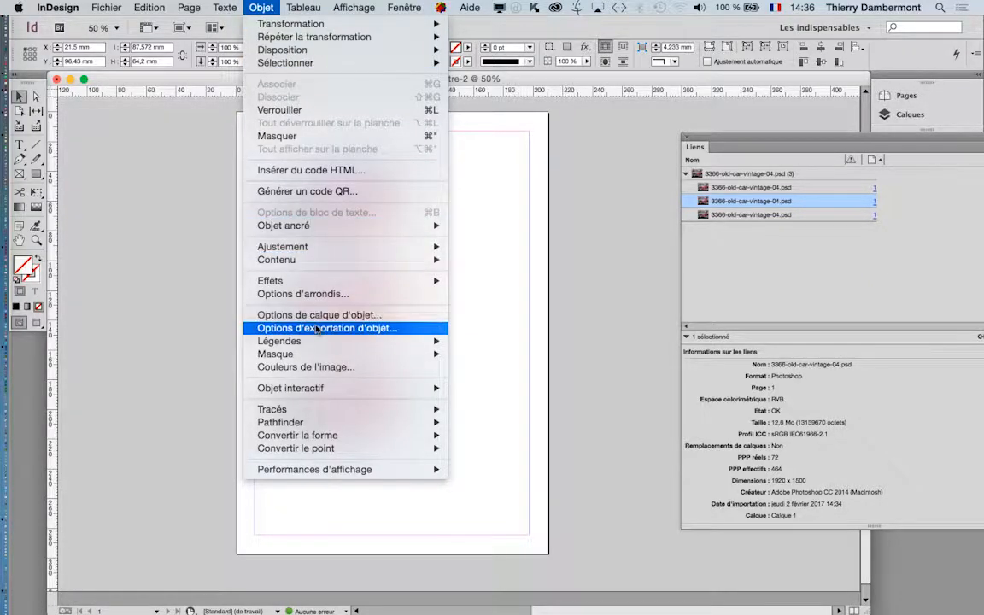
mouse_move(315, 343)
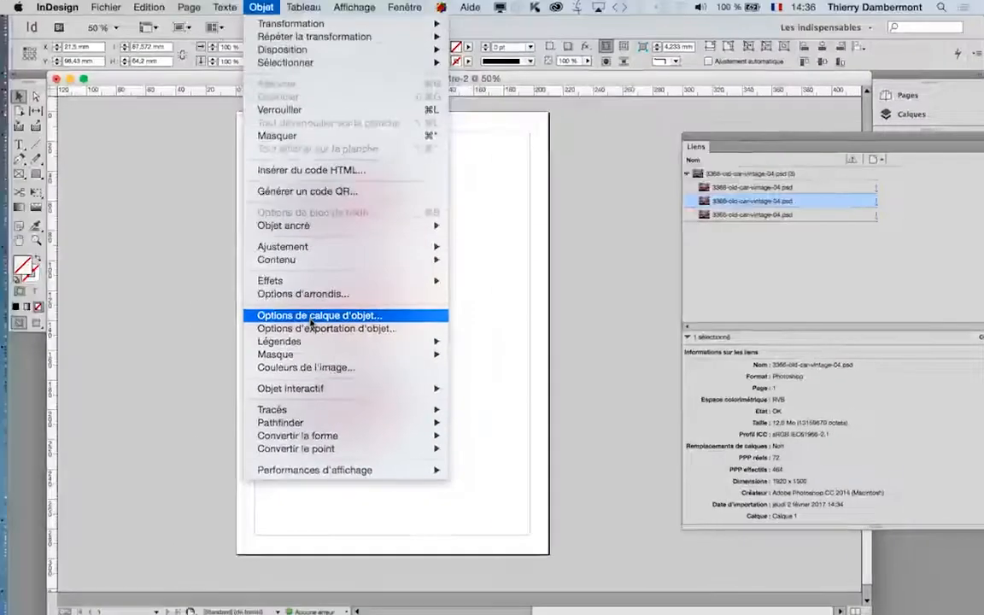
click(308, 314)
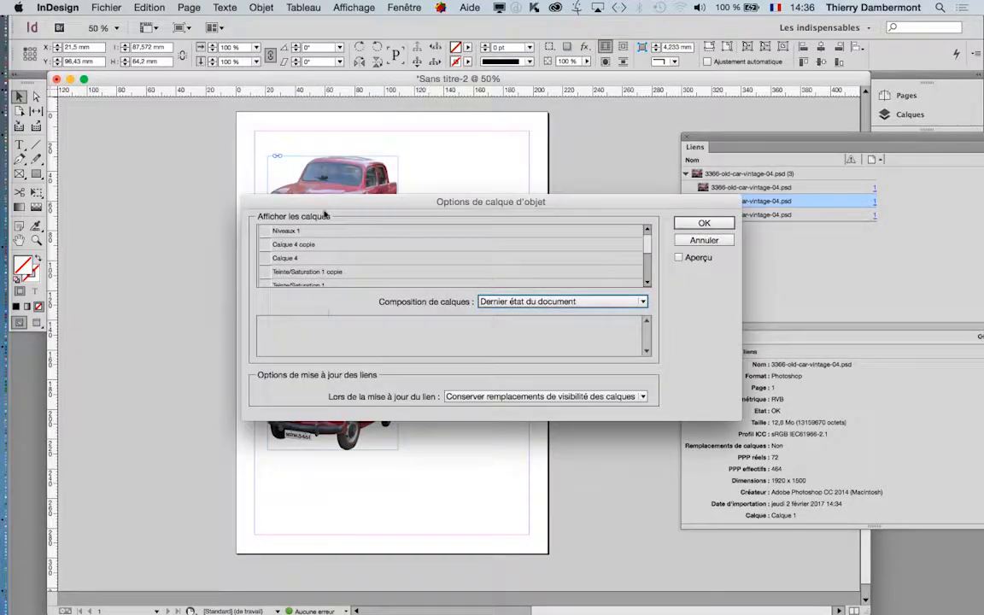
Enlarge the object layer options beside the cars to list every layer and apply the layer comp vert to the middle car with preview on
drag(313, 202, 505, 119)
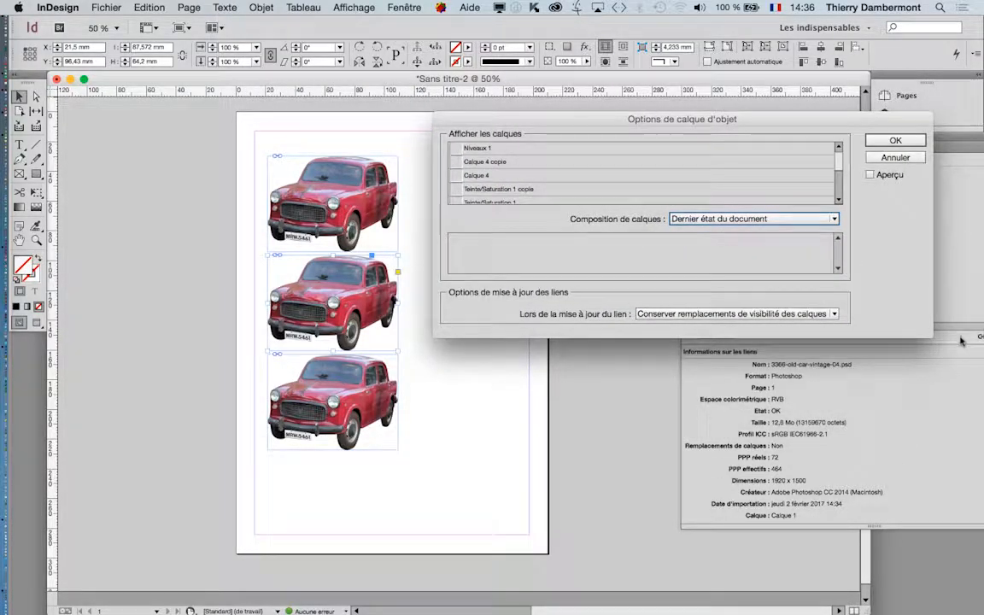
drag(932, 336, 903, 447)
drag(877, 504, 877, 508)
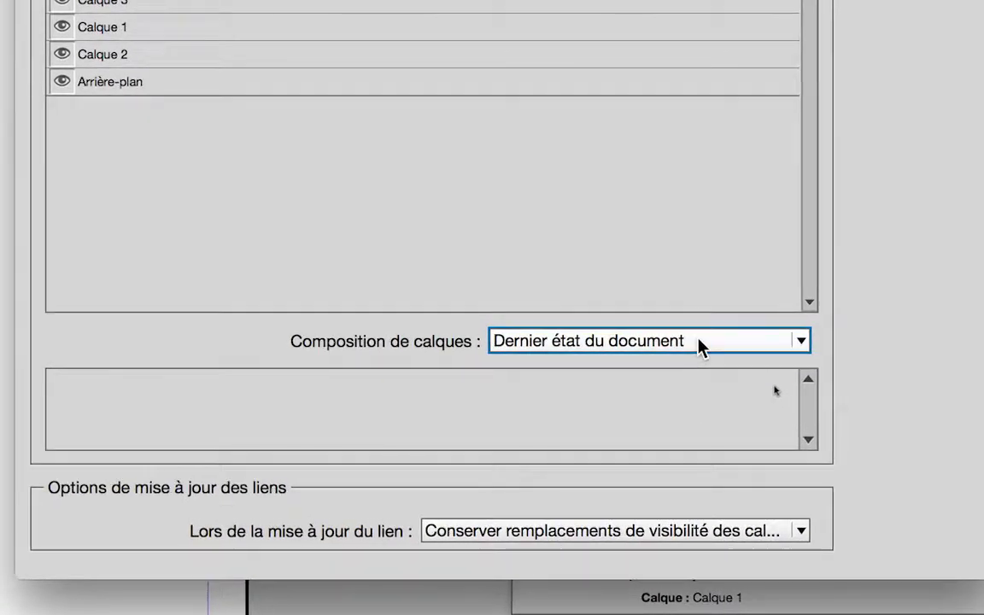
click(696, 341)
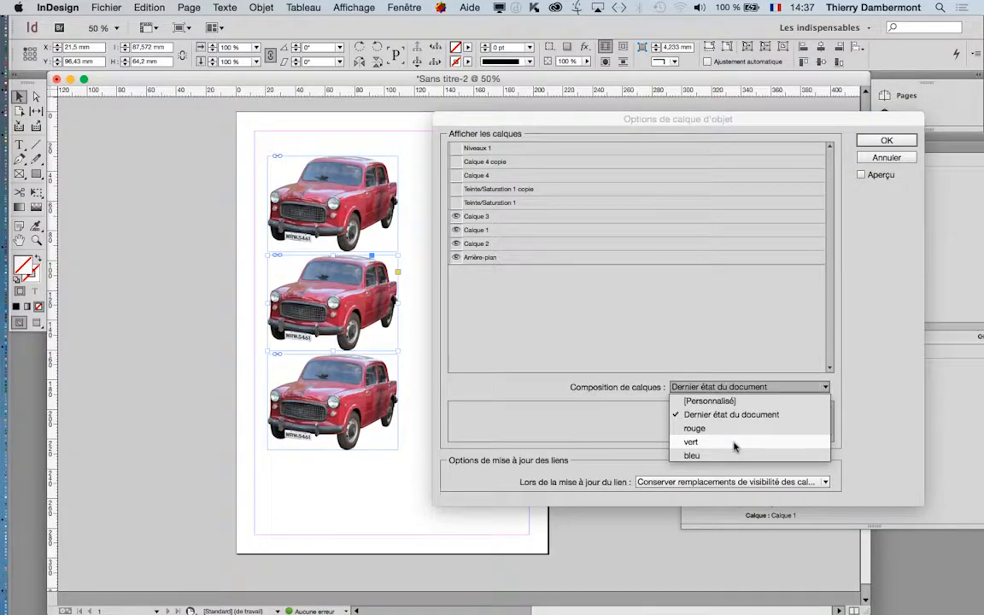
click(733, 443)
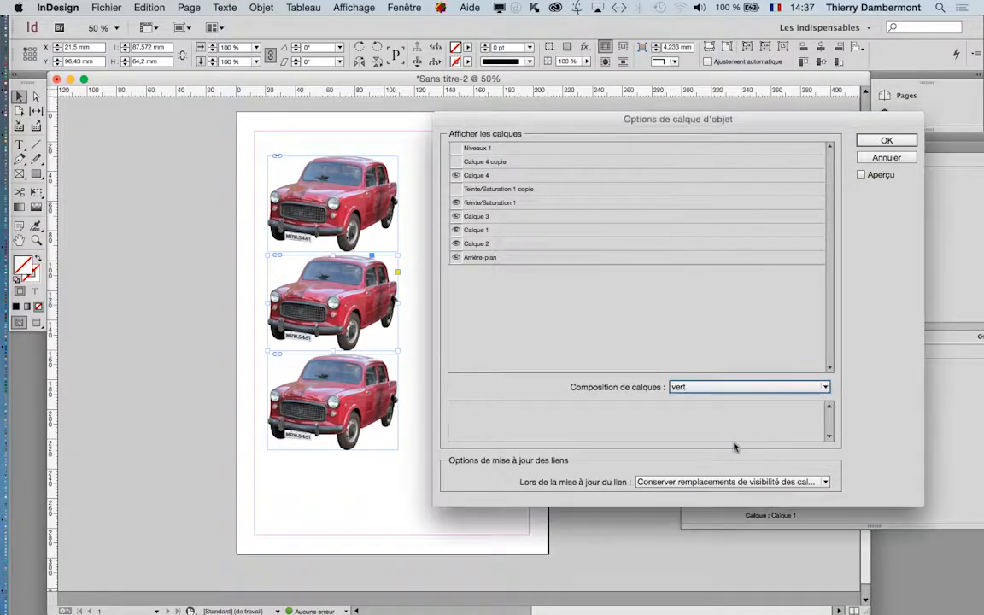
click(860, 175)
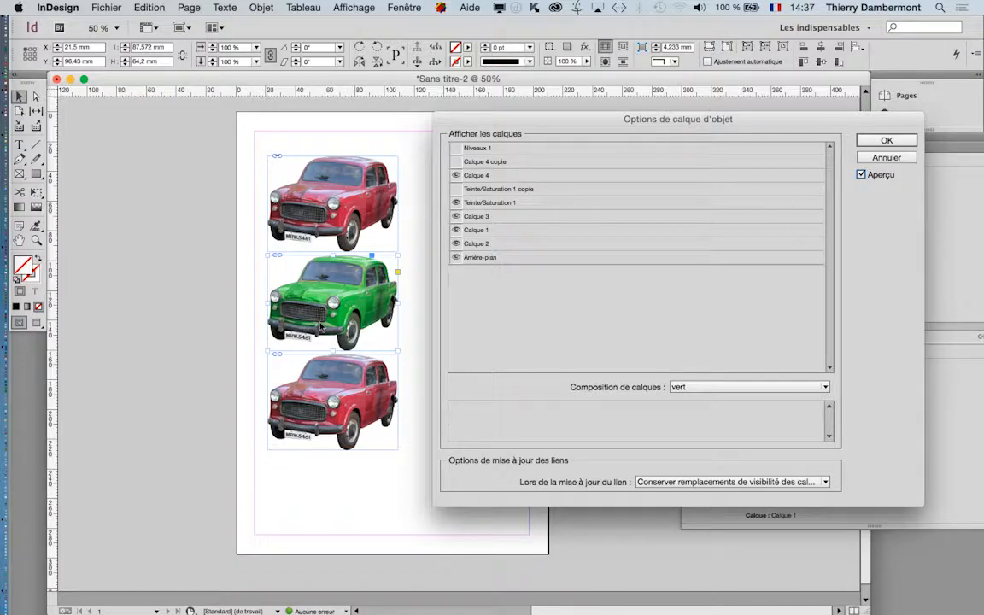
click(886, 140)
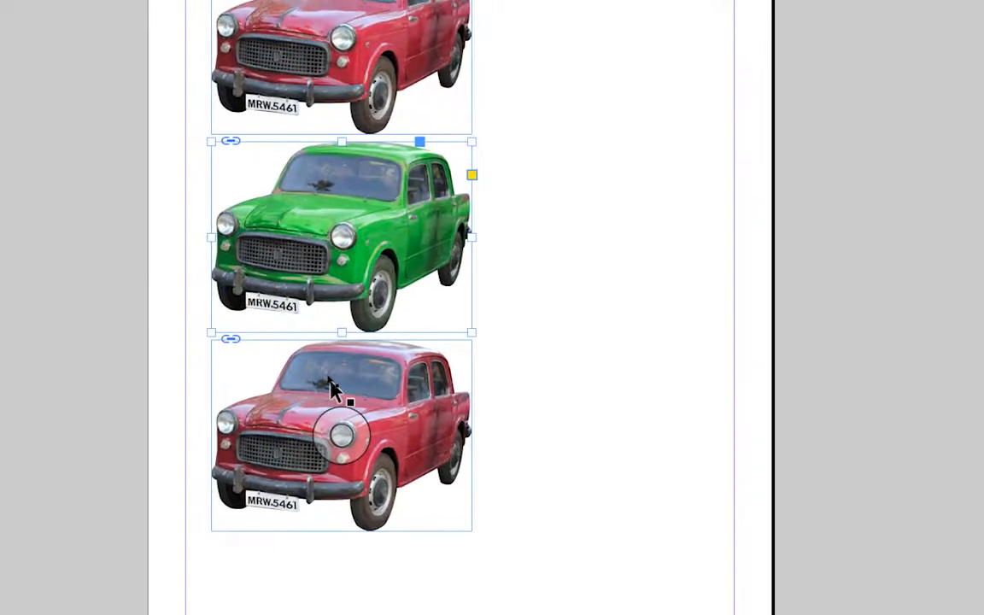
Apply the layer comp bleu to the third car through its object layer options
click(333, 388)
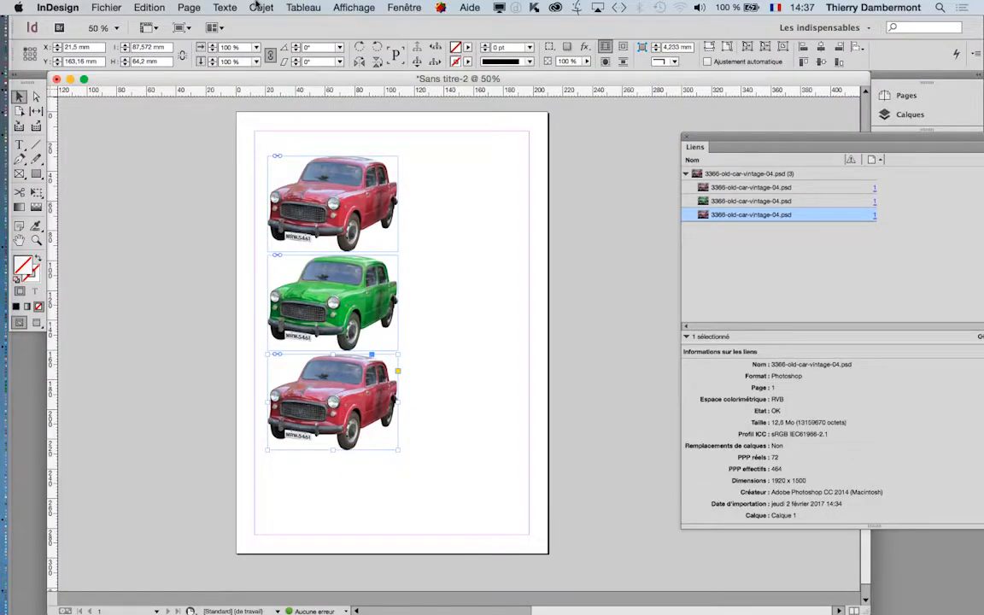
click(261, 7)
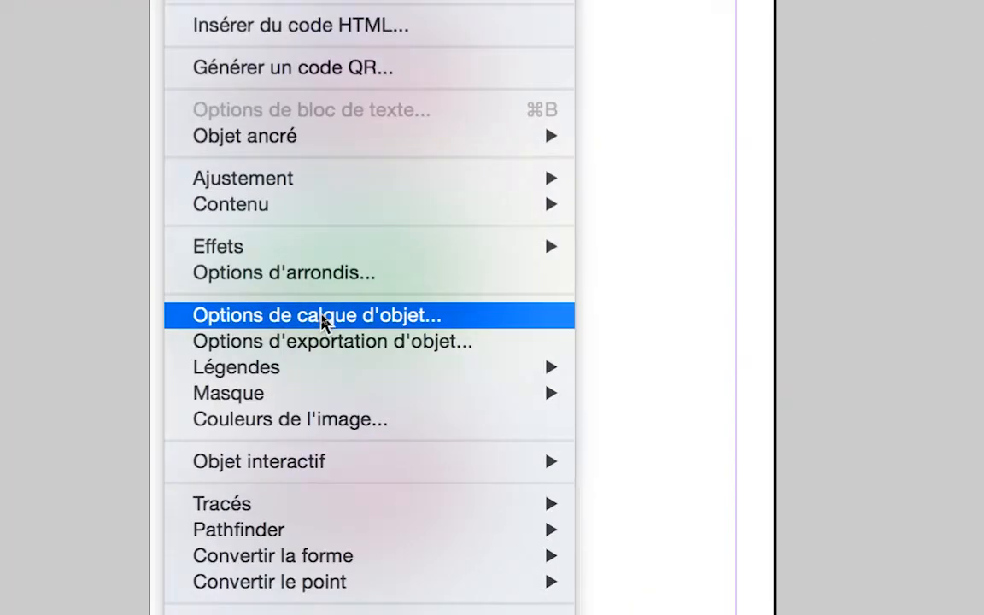
click(325, 316)
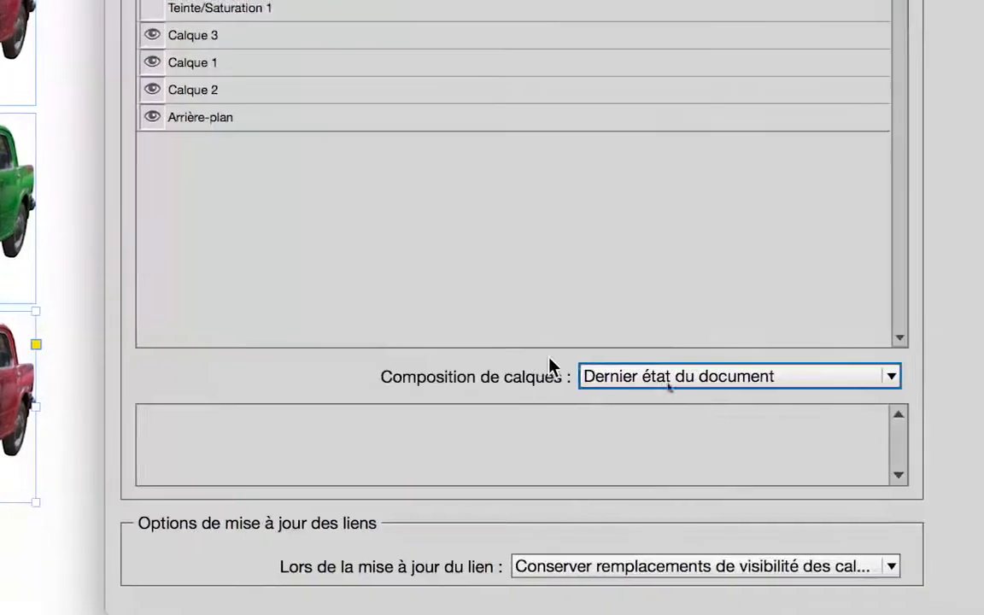
click(652, 376)
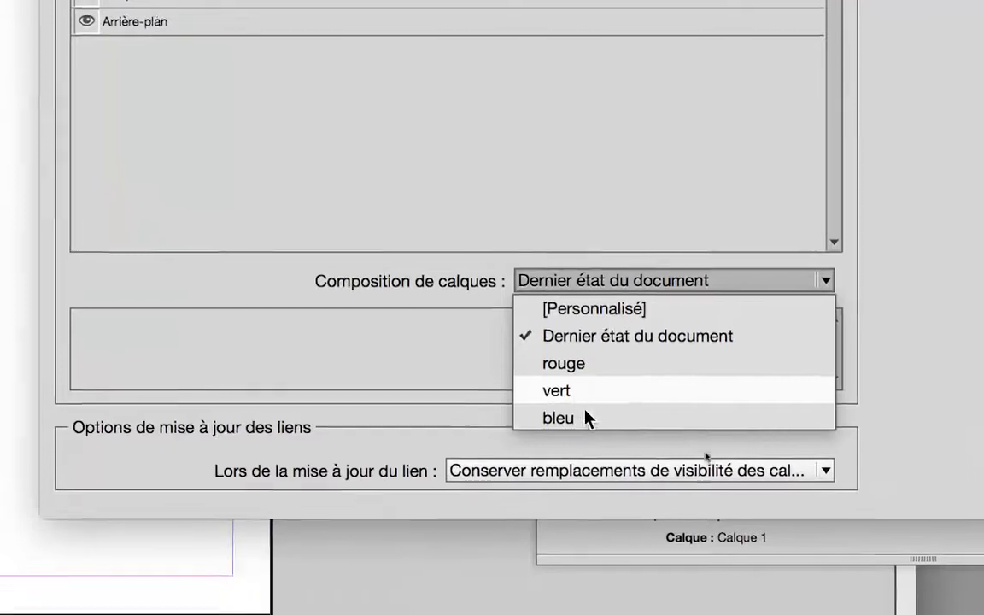
click(653, 511)
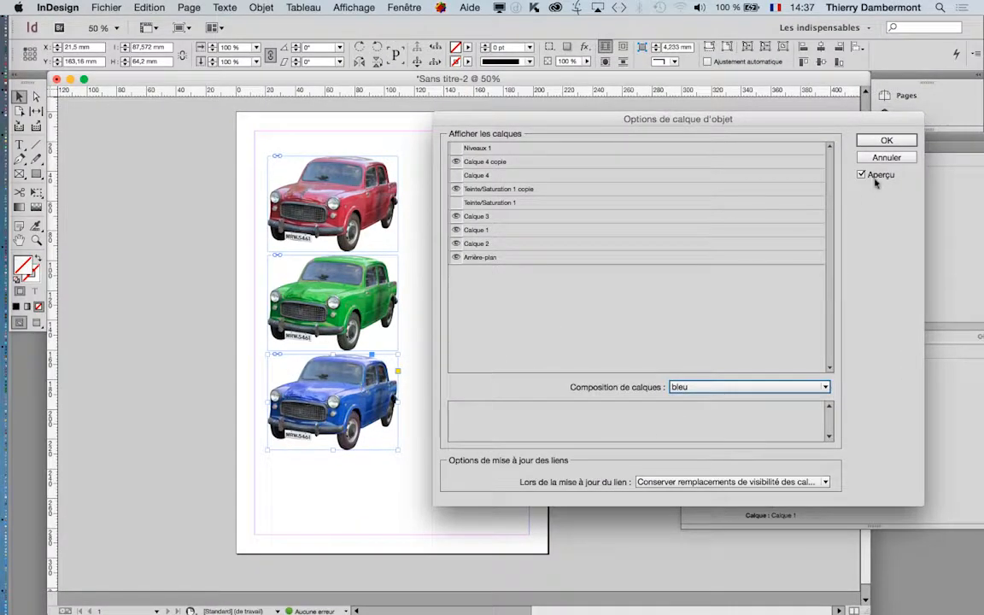
click(886, 140)
Deselect everything, switch the page to preview display without frames and guides, and view the three cars at 75 %
click(489, 363)
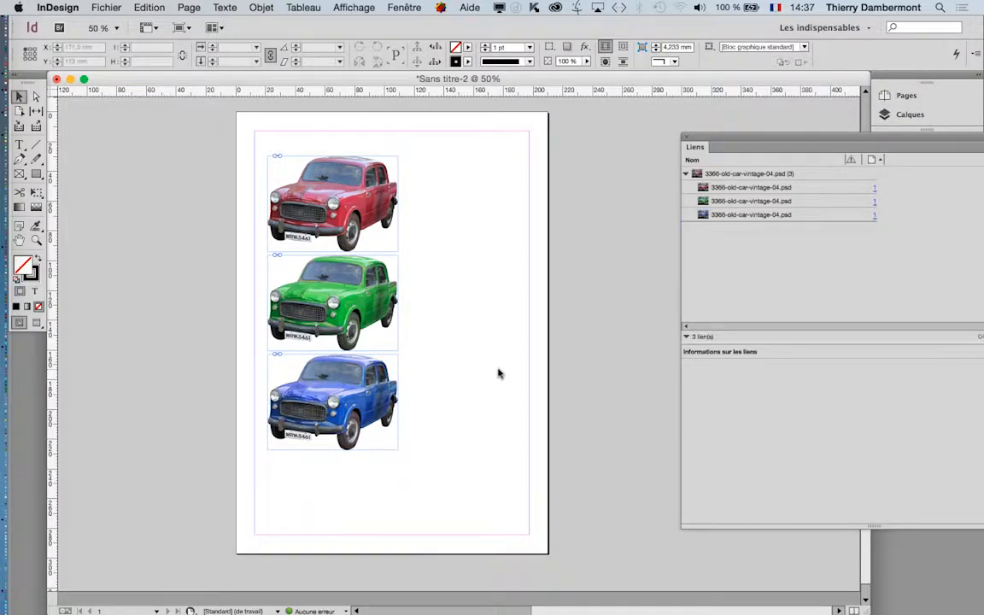
click(36, 322)
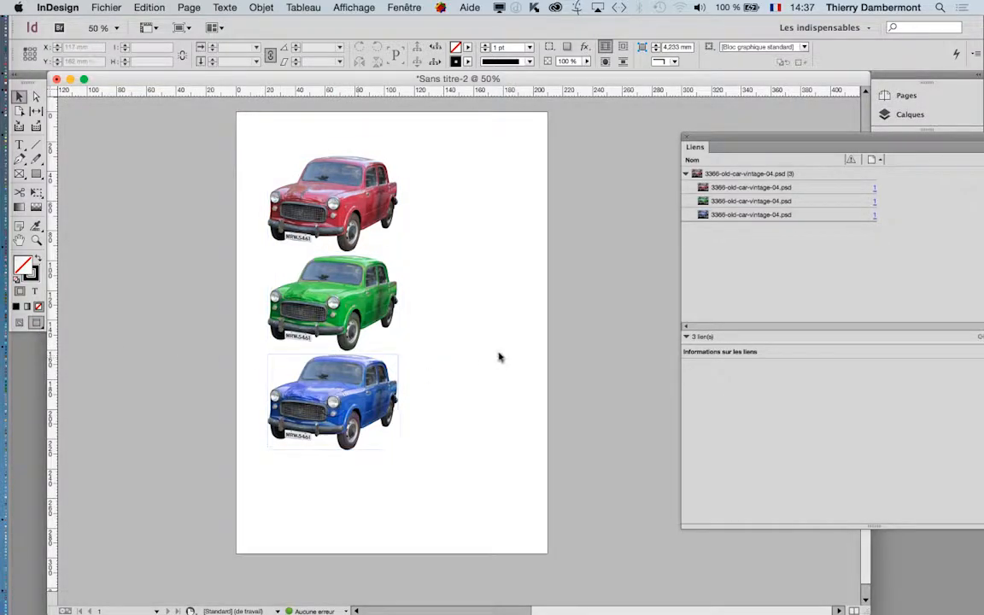
key(super+1)
scroll(320, 256, down, 2)
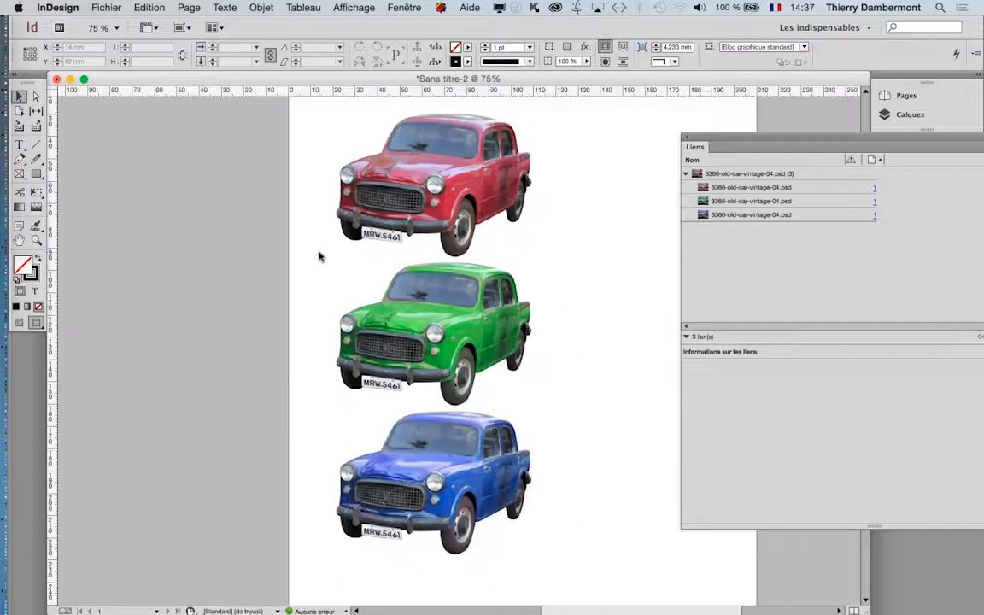
scroll(363, 273, up, 1)
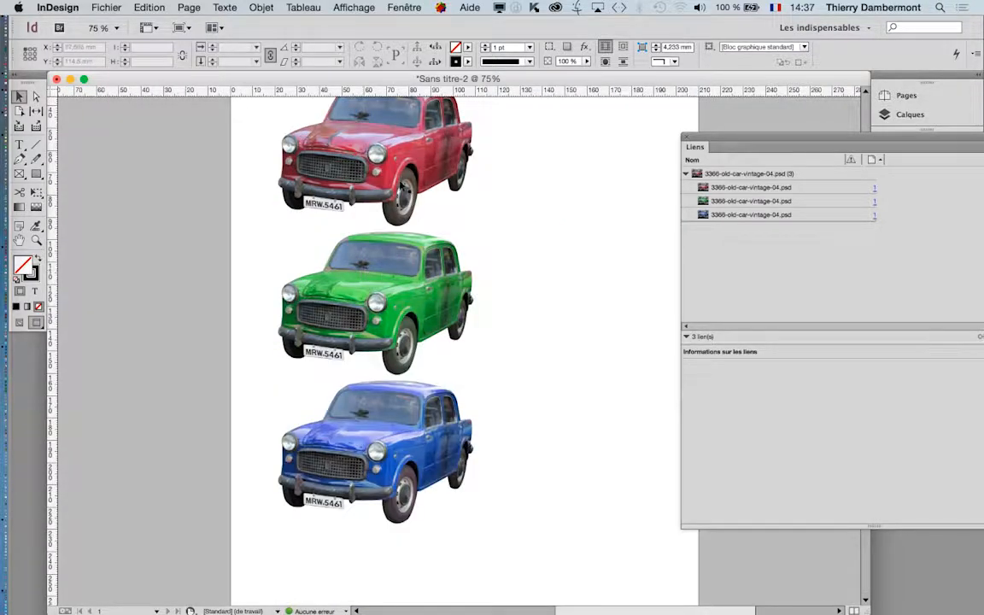
scroll(400, 137, up, 2)
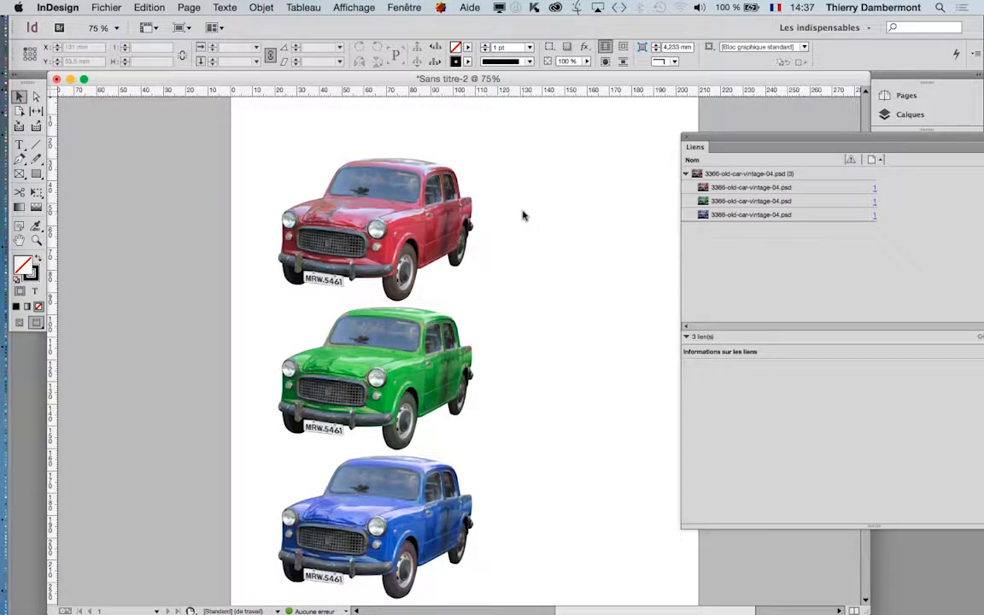
Examine the cut-out edges of the red and green cars at close range, return to the whole page at 50 % and leave nothing selected
key(super+minus)
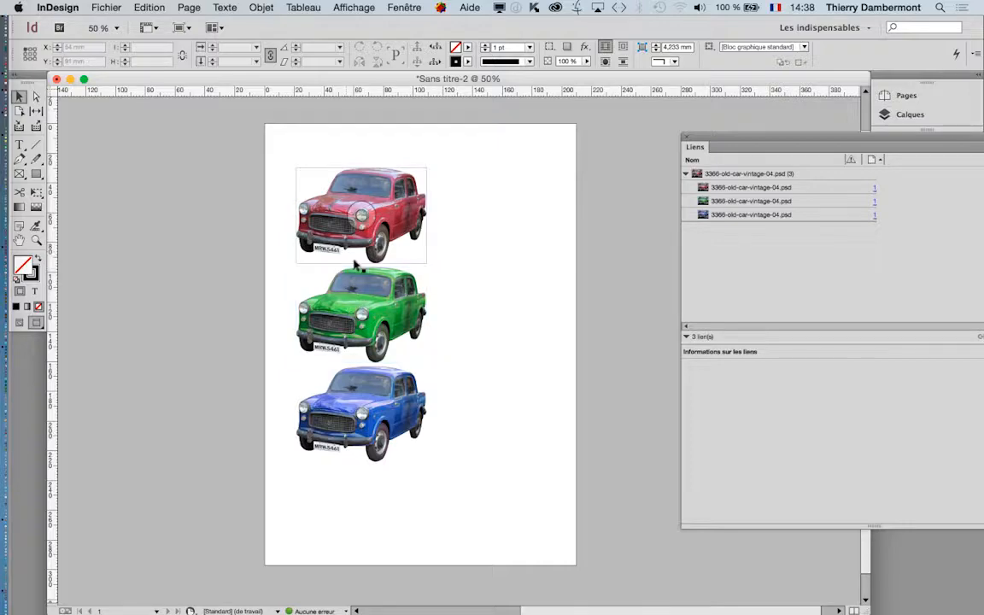
scroll(311, 203, up, 4)
scroll(341, 220, up, 3)
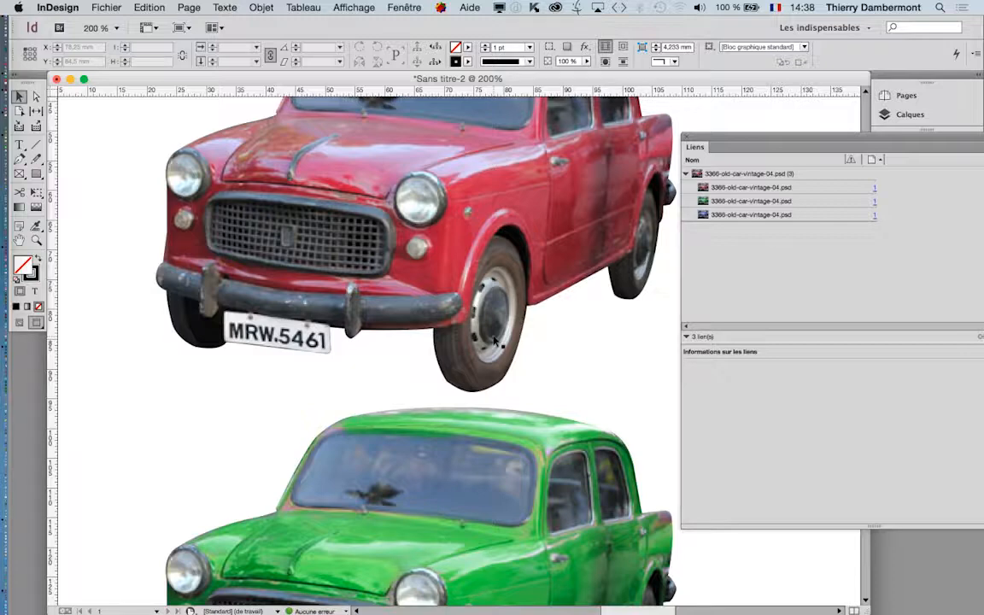
scroll(505, 371, down, 1)
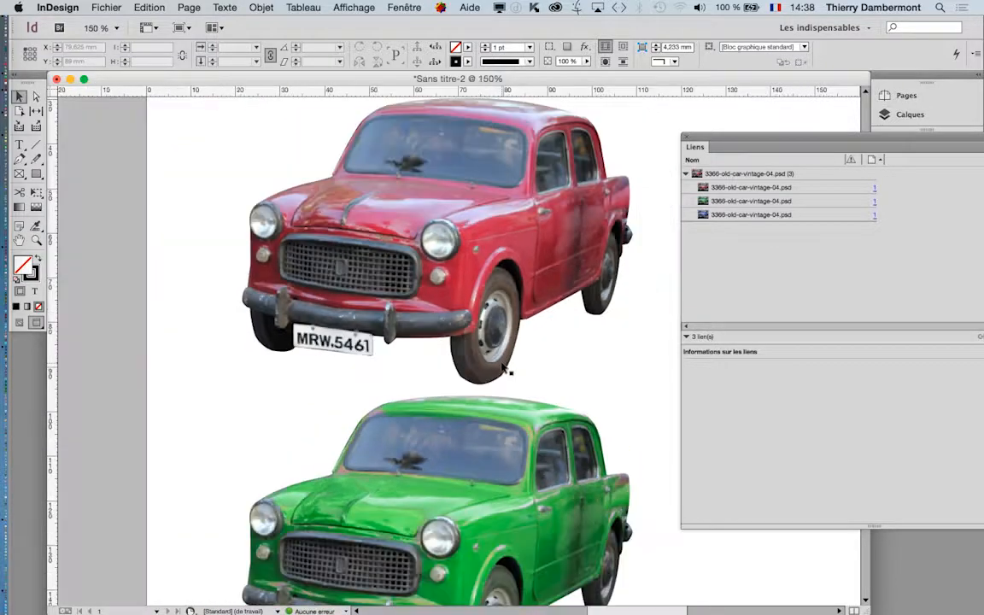
click(505, 369)
scroll(412, 278, down, 5)
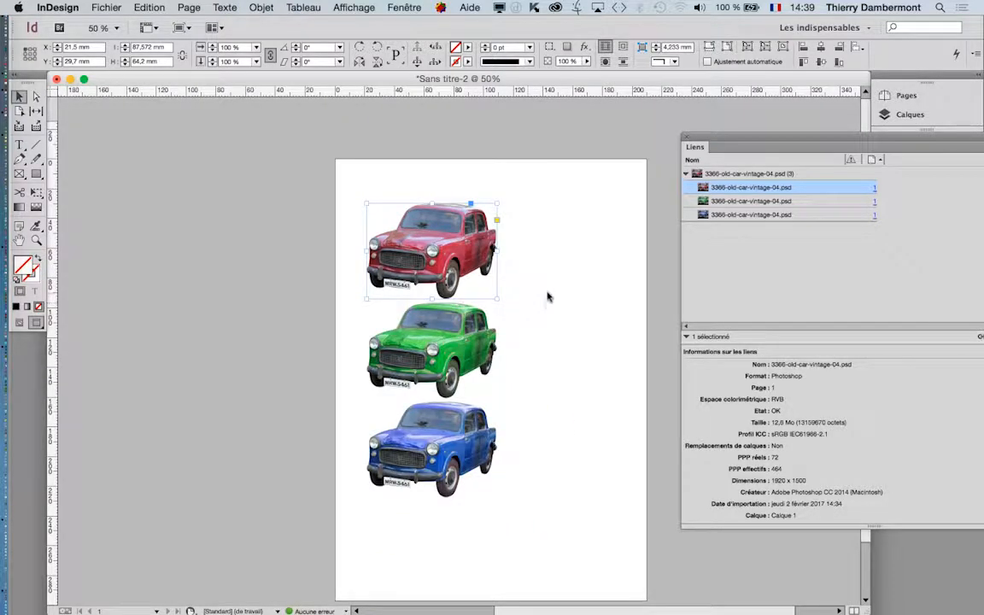
drag(531, 288, 412, 262)
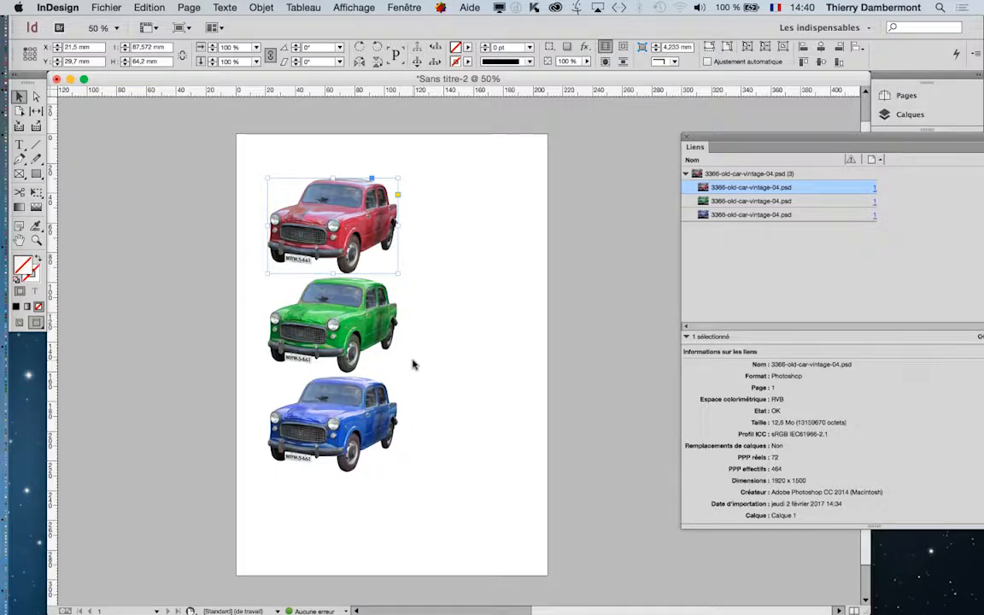
click(619, 252)
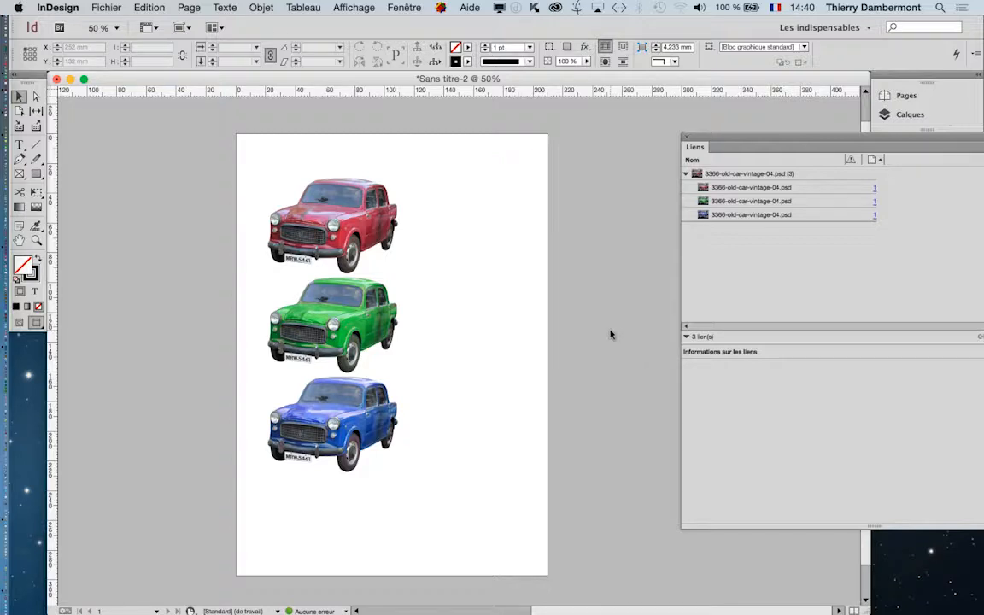
Switch to Firefox and search Google for "indesign grid pinterest"
mouse_move(18, 563)
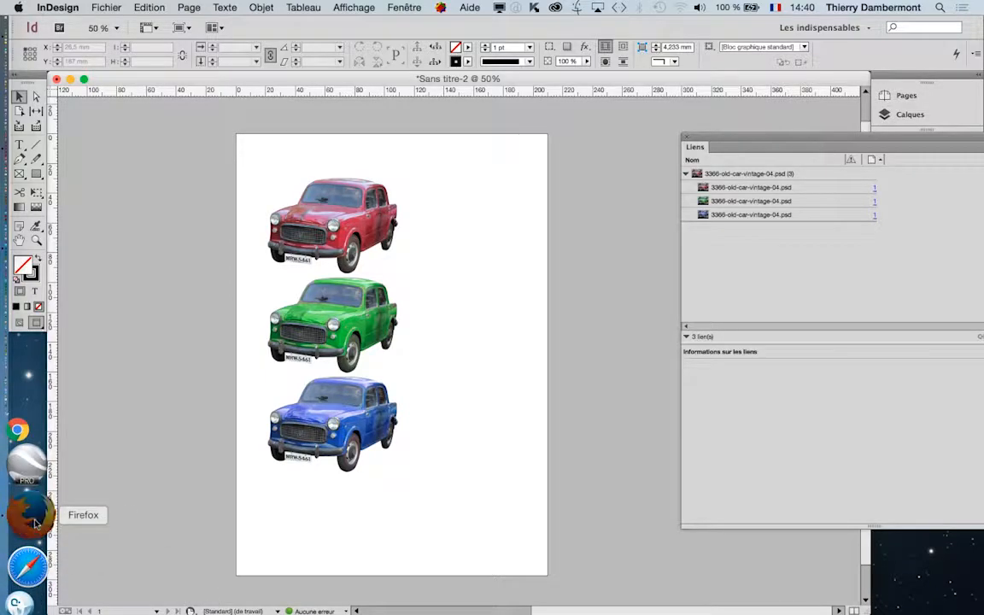
click(31, 516)
scroll(374, 286, up, 10)
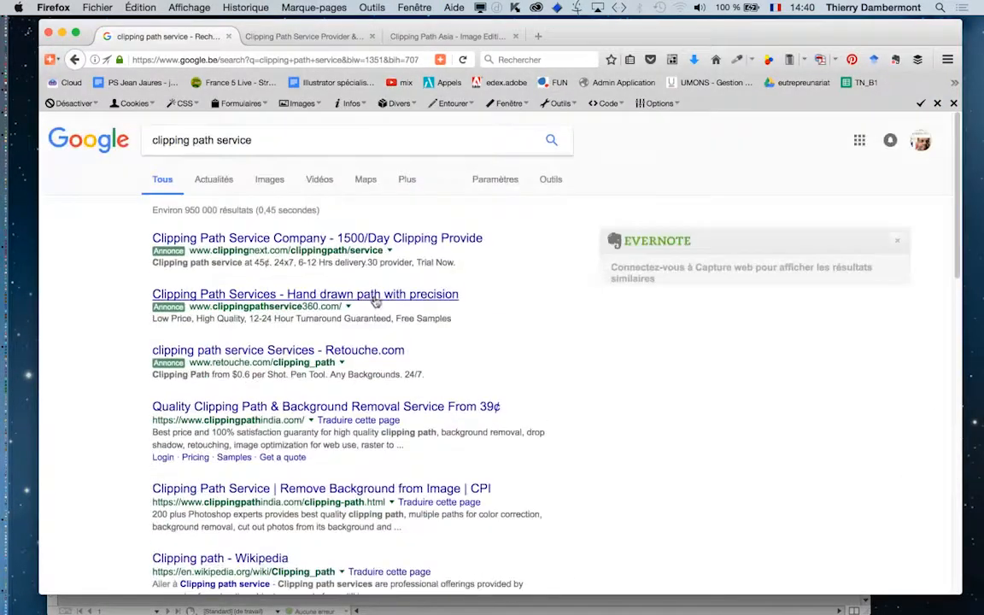
drag(268, 139, 103, 139)
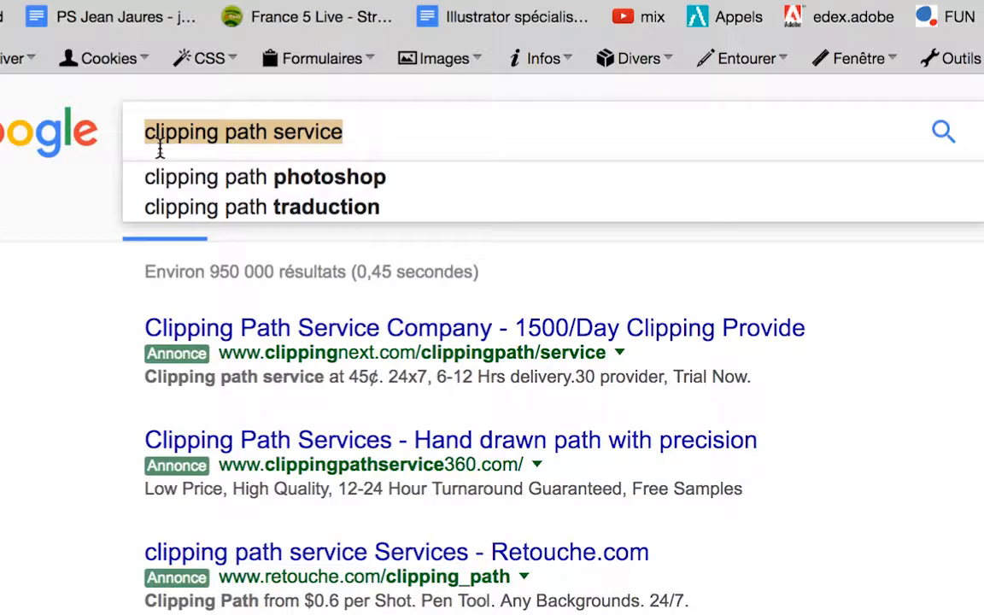
text(indei)
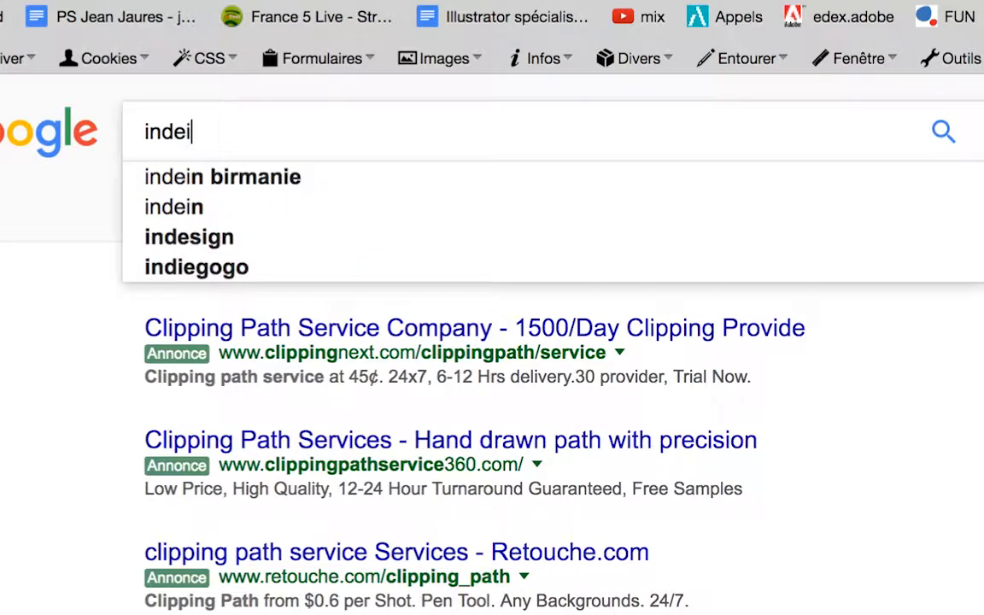
key(BackSpace)
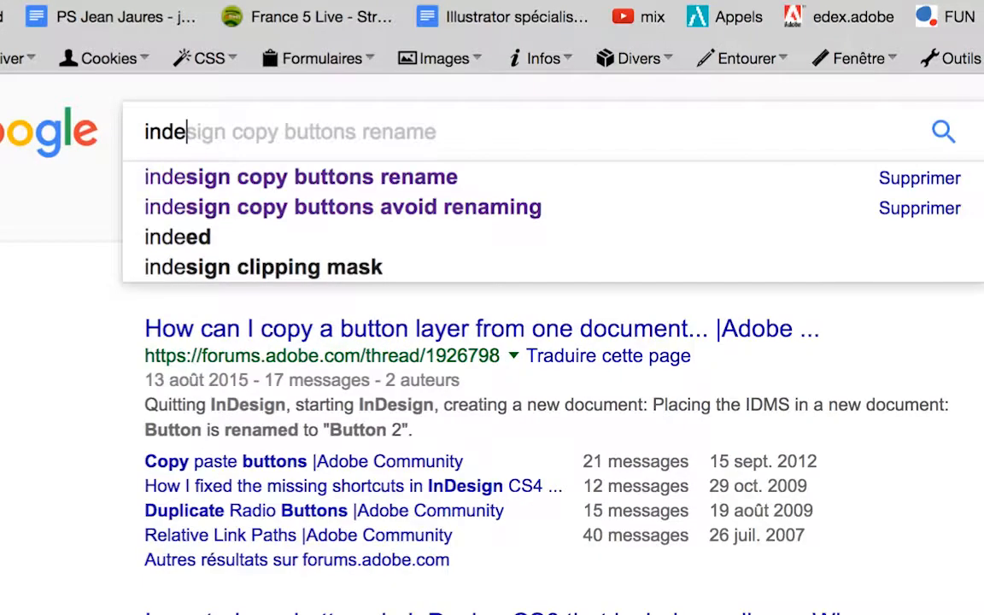
text(sign grid pinteres)
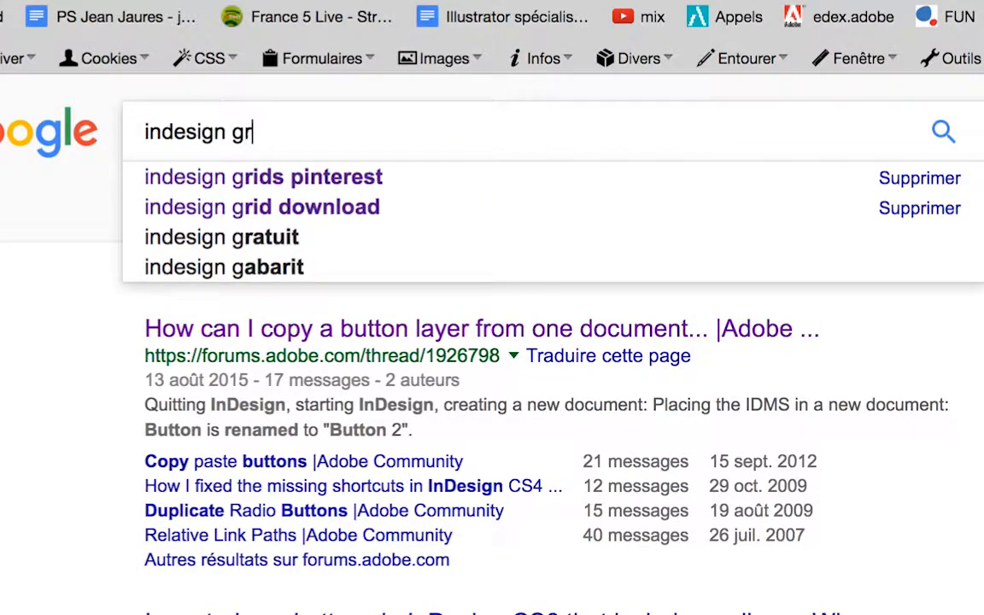
text(t)
key(Return)
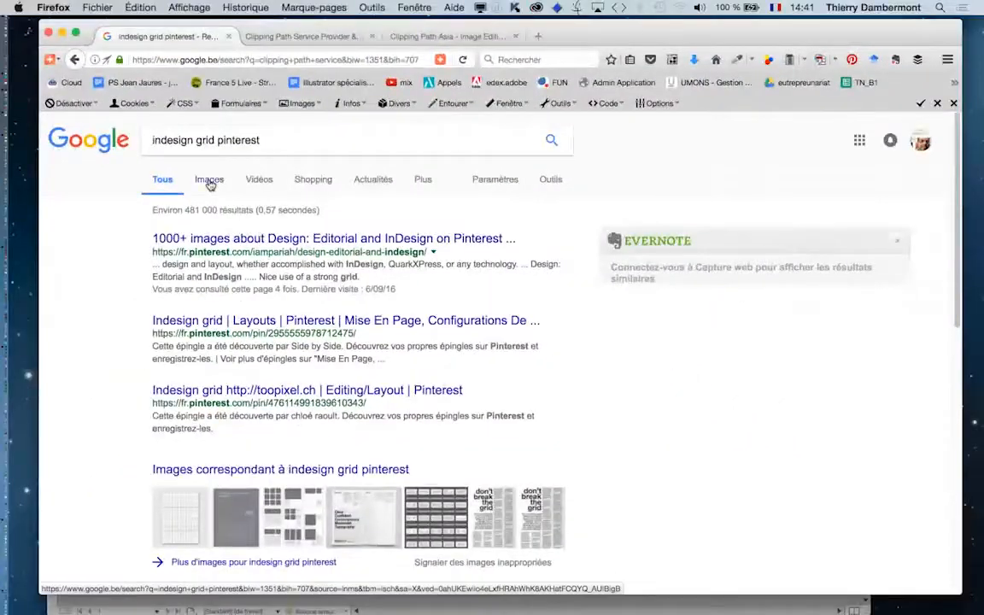
Show the image results for the search and examine the InDesign grid and page layout examples
click(209, 180)
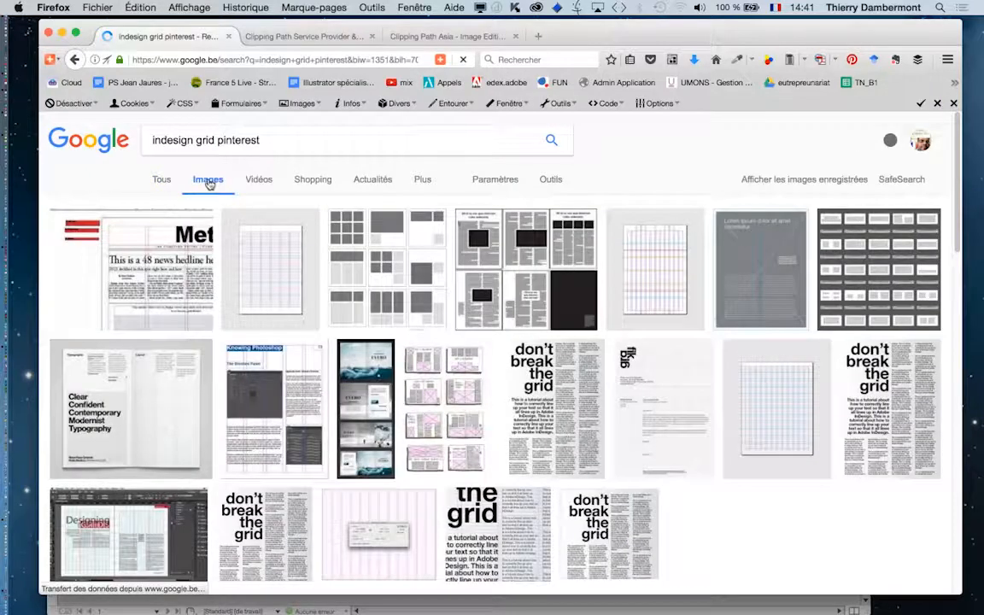
scroll(291, 237, down, 5)
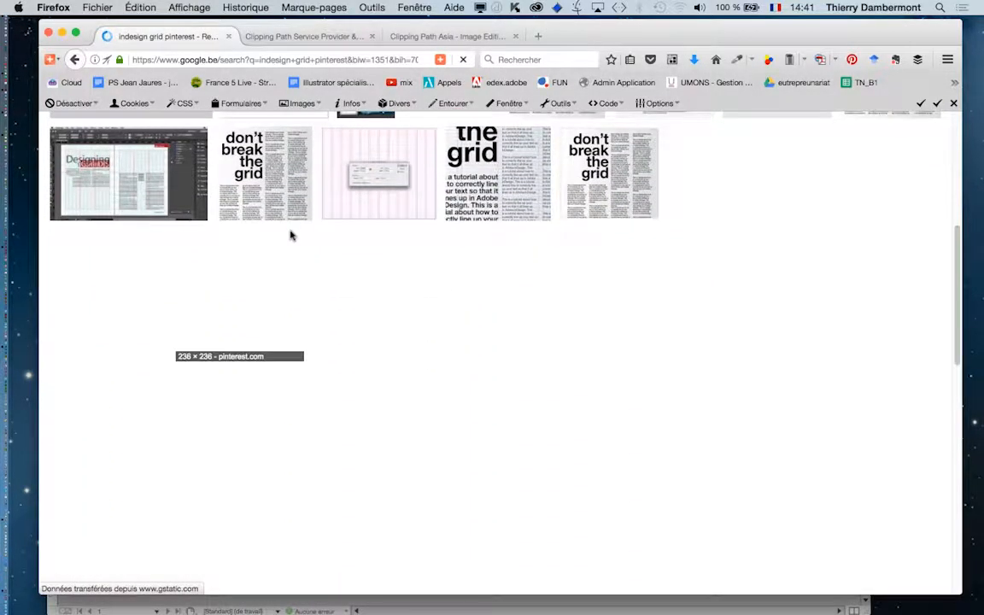
scroll(291, 235, up, 5)
scroll(289, 234, up, 2)
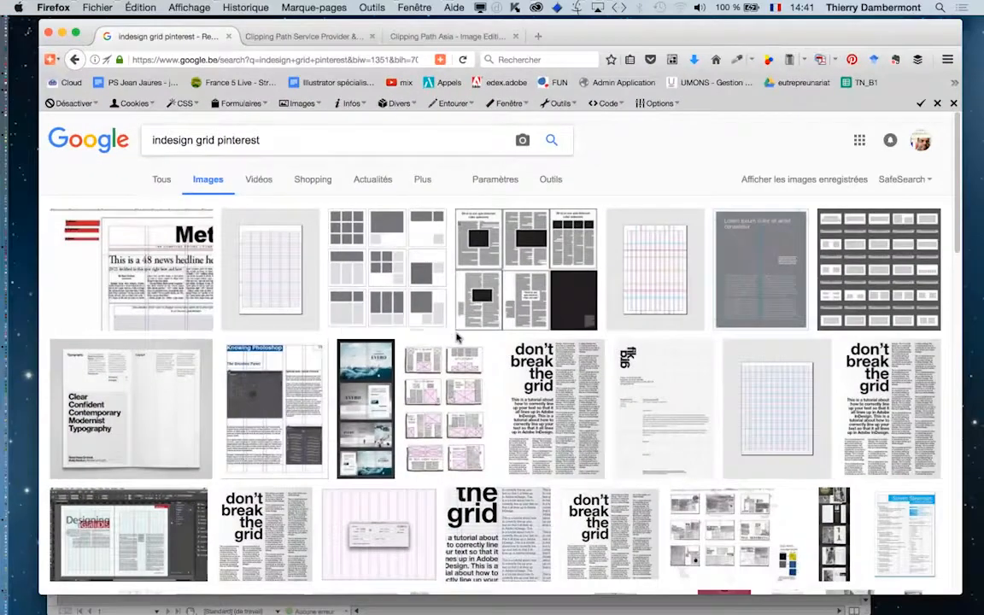
scroll(457, 335, down, 5)
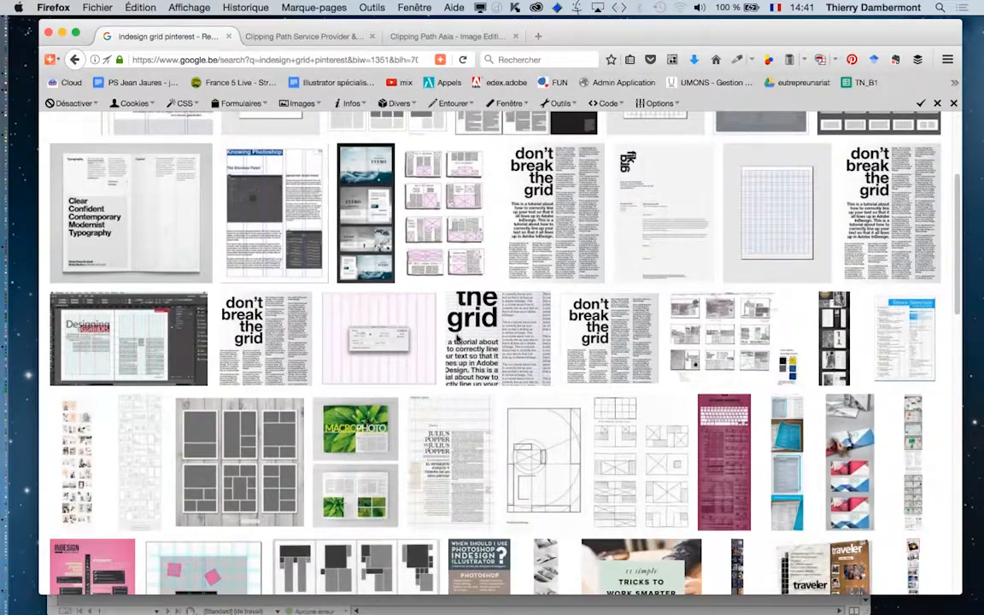
scroll(456, 337, down, 5)
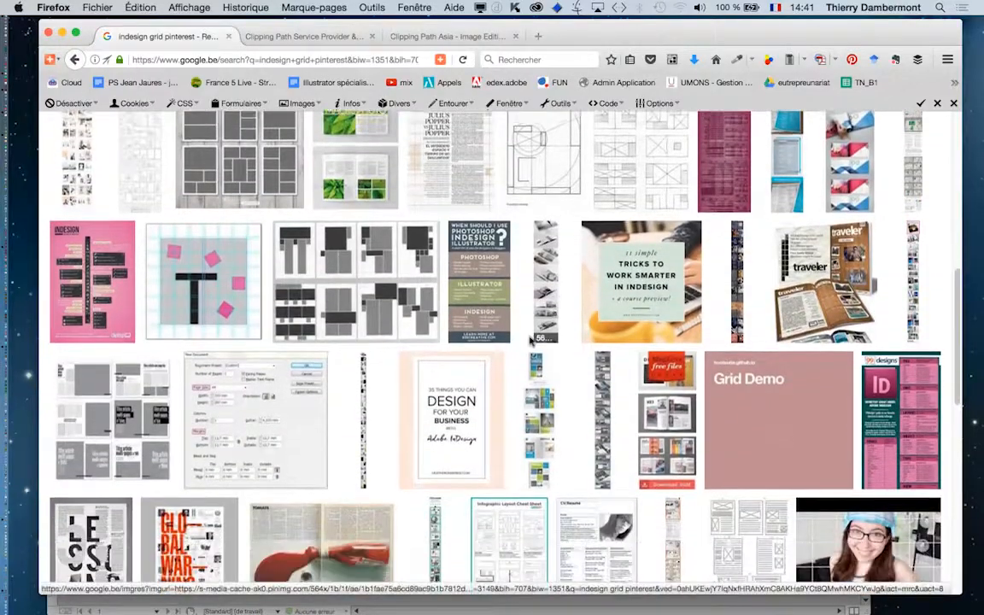
scroll(530, 340, down, 4)
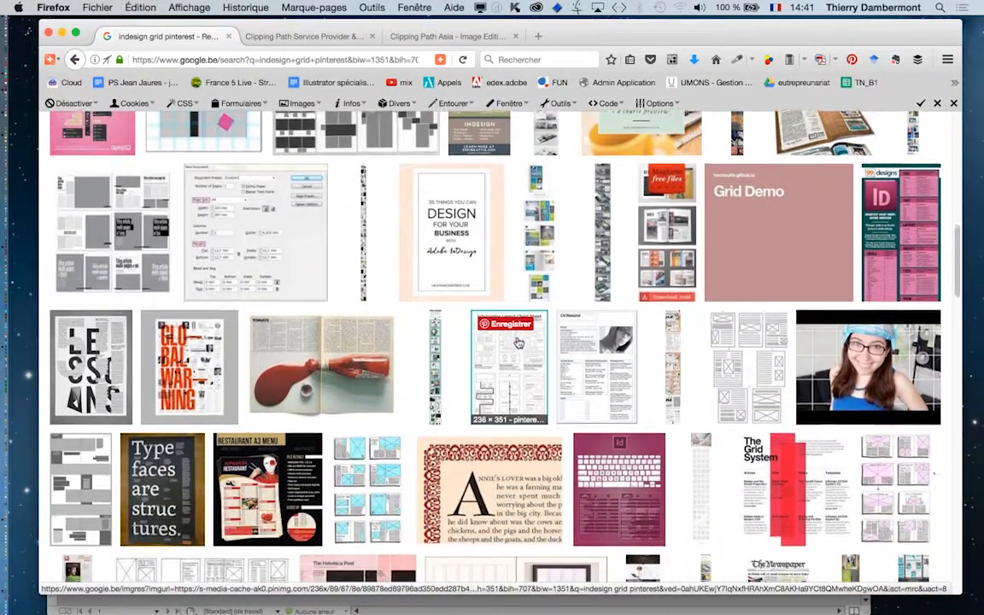
Return to the web results, open the "Indesign grid | Layouts" Pinterest result in a new tab, view it and go back to the results
scroll(517, 342, down, 7)
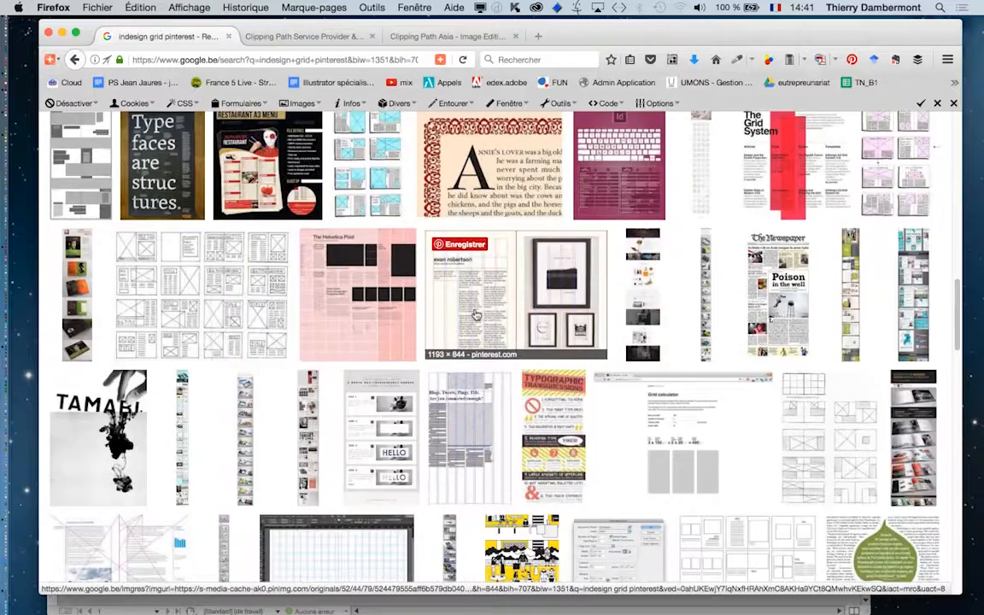
scroll(475, 315, up, 20)
click(159, 181)
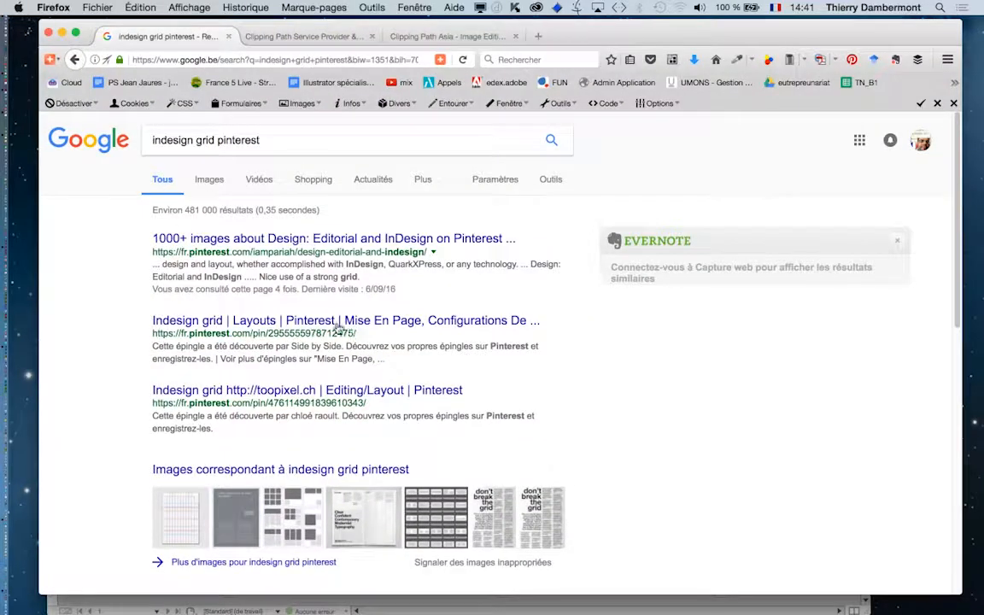
middle_click(265, 320)
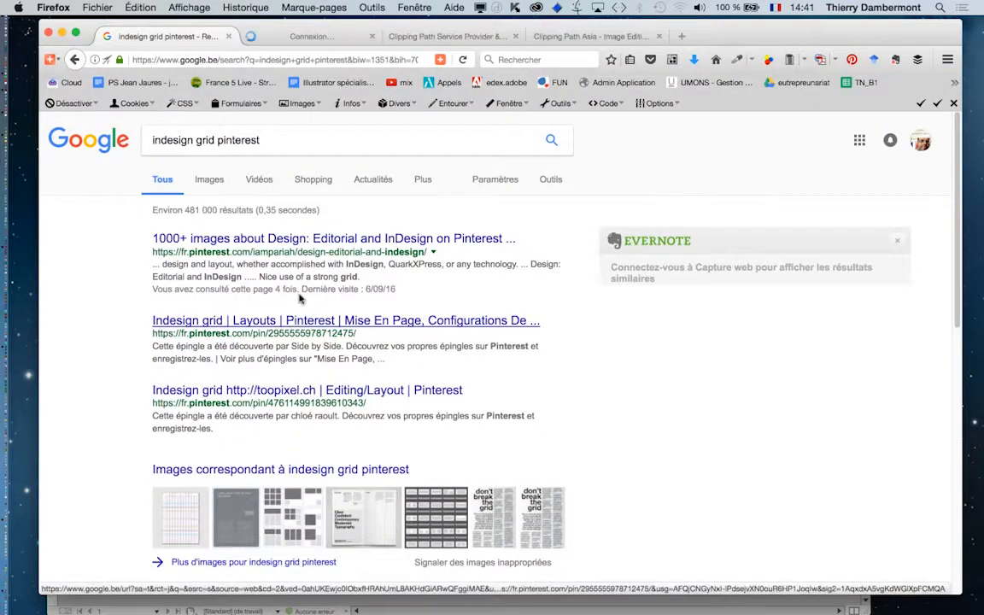
click(299, 38)
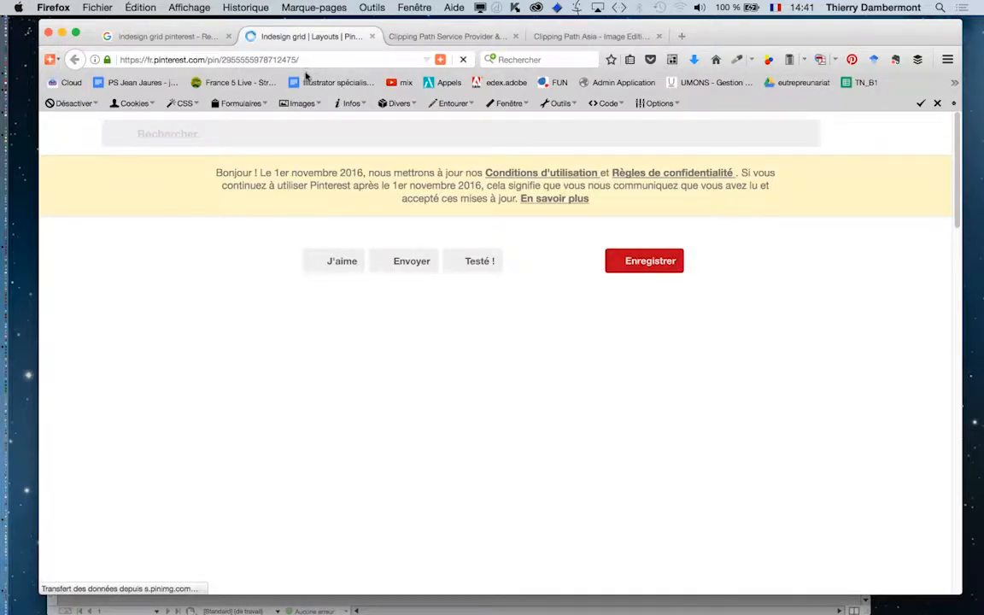
key(ctrl+shift+Tab)
Open the "Adobe indesign" Pinterest board result in a new tab, look through its pins and return to the search results
scroll(602, 399, down, 5)
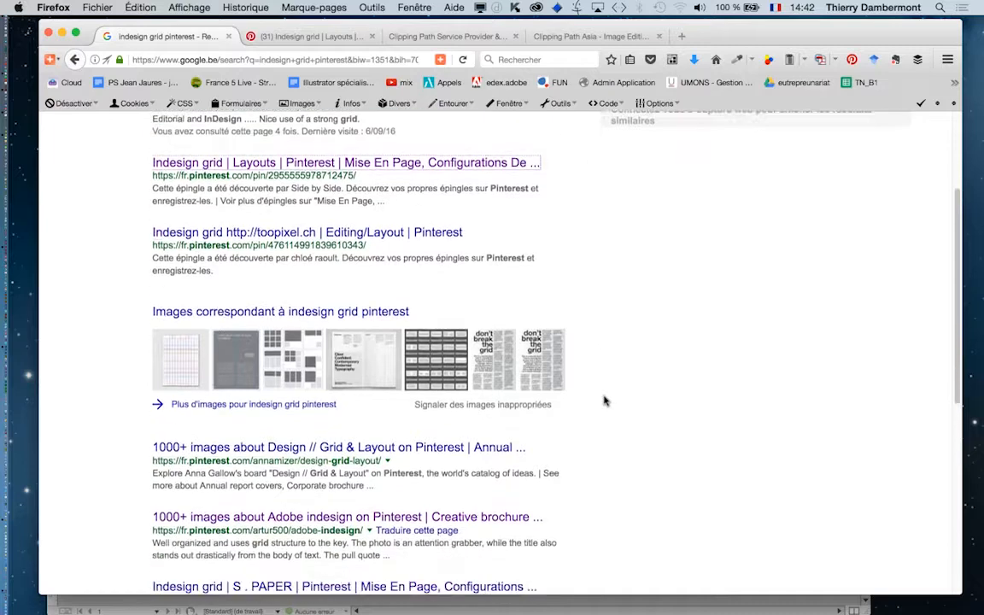
scroll(604, 400, down, 4)
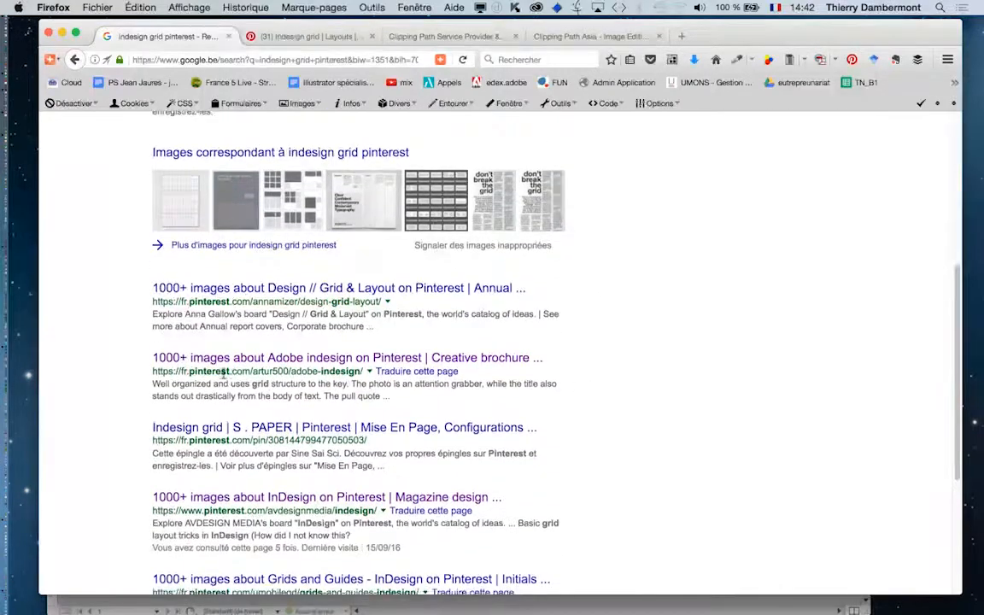
super+click(228, 357)
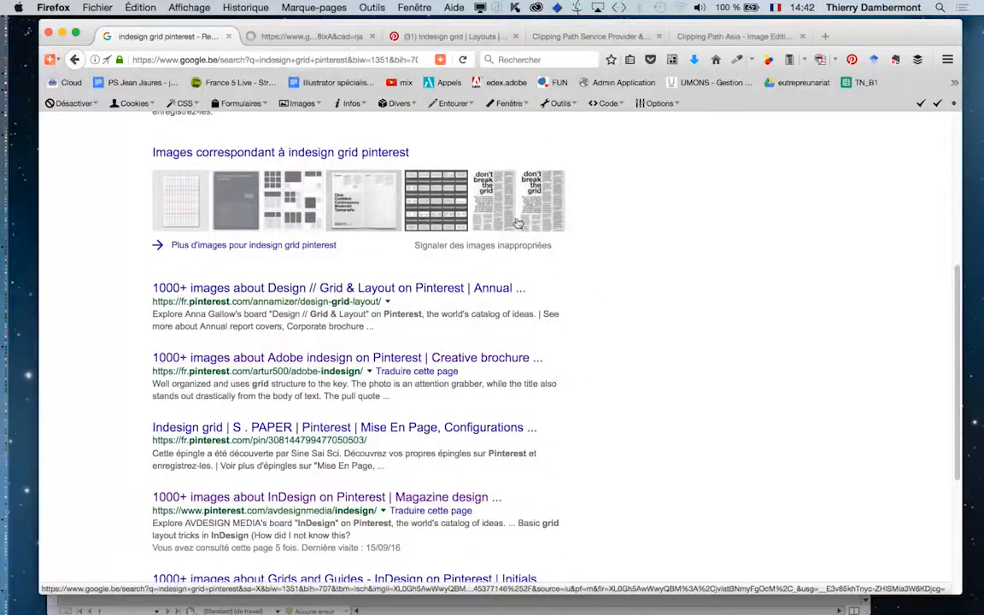
click(314, 37)
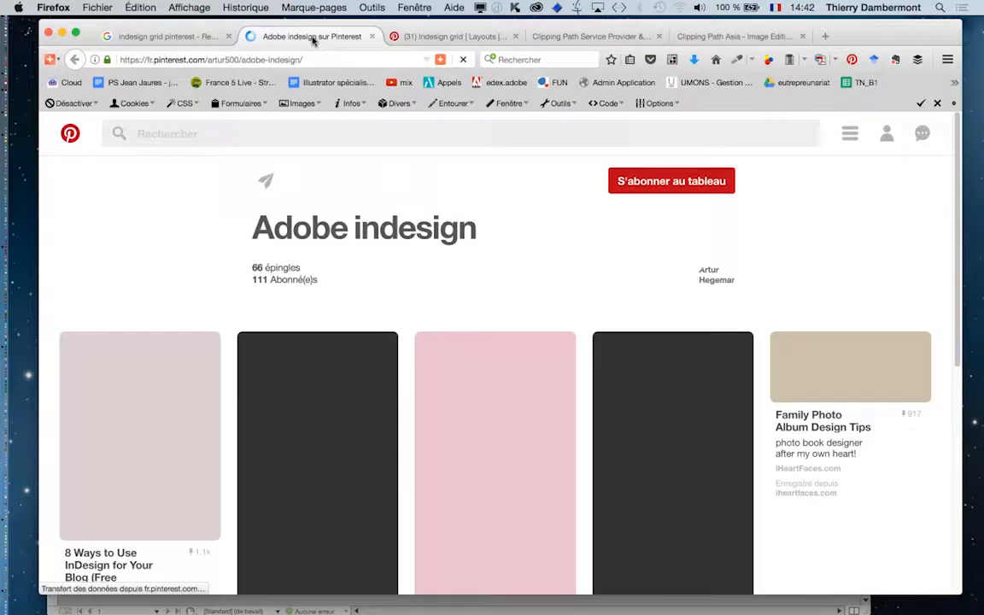
scroll(560, 297, down, 3)
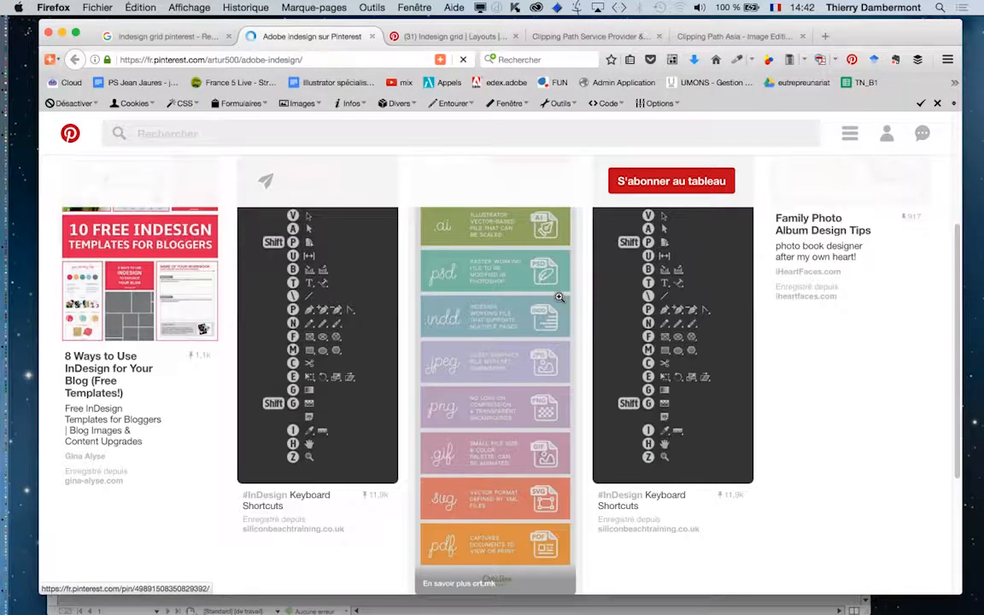
scroll(559, 297, down, 3)
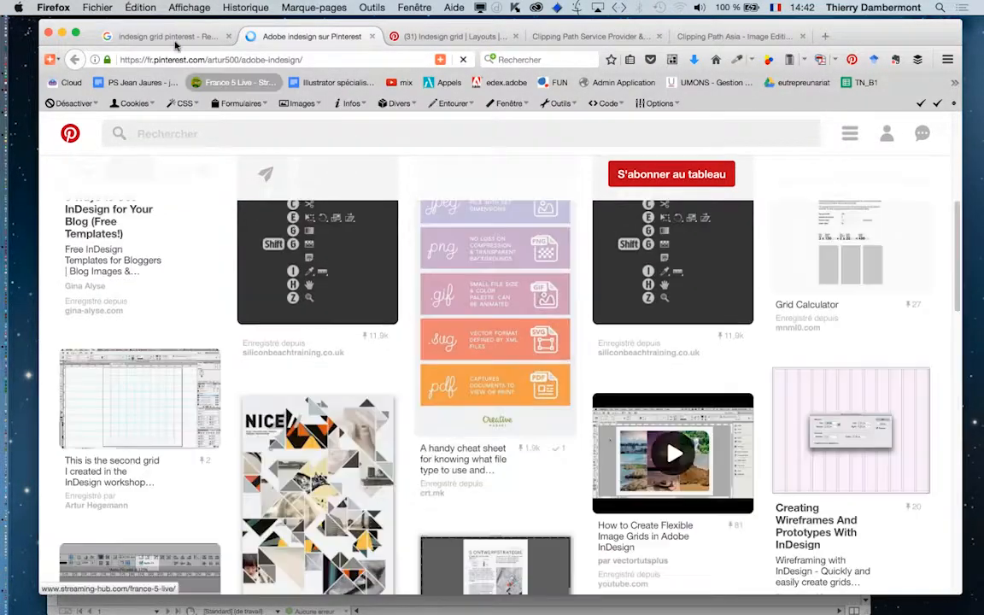
click(171, 37)
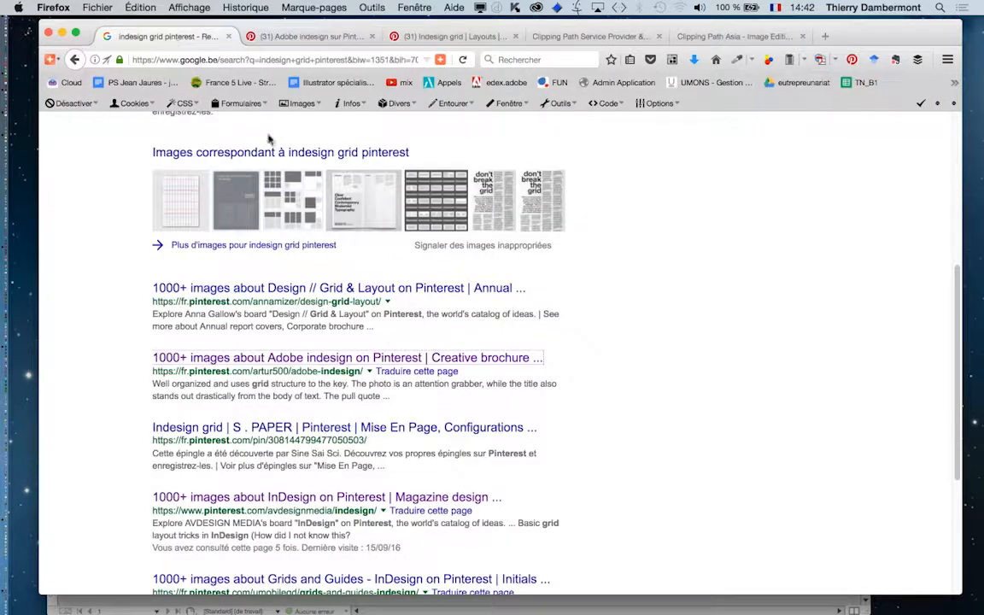
Open the "Grids and Guides - InDesign" Pinterest board in a new tab, view it and return to the search results
scroll(423, 366, down, 2)
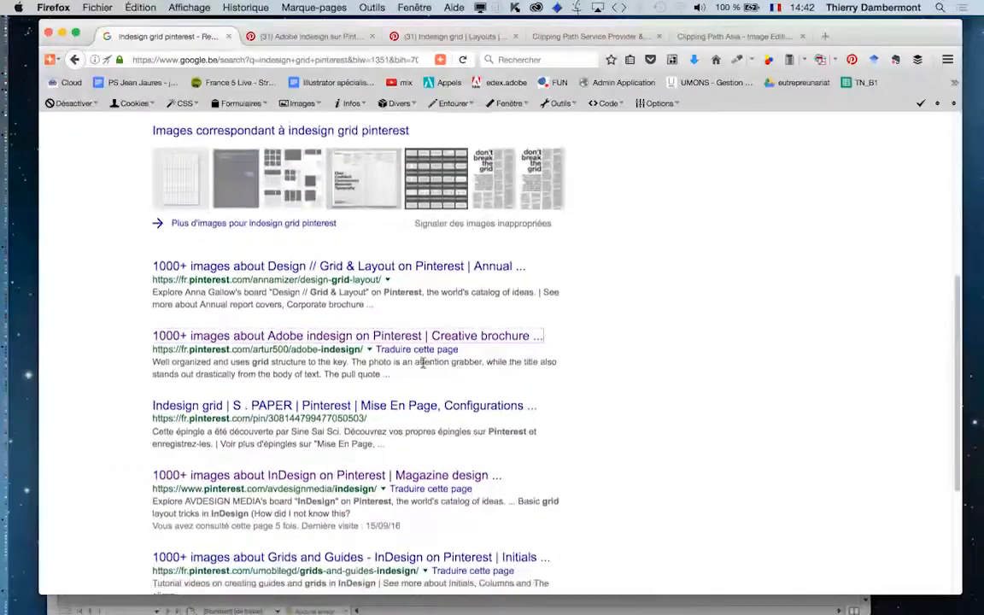
scroll(423, 366, down, 4)
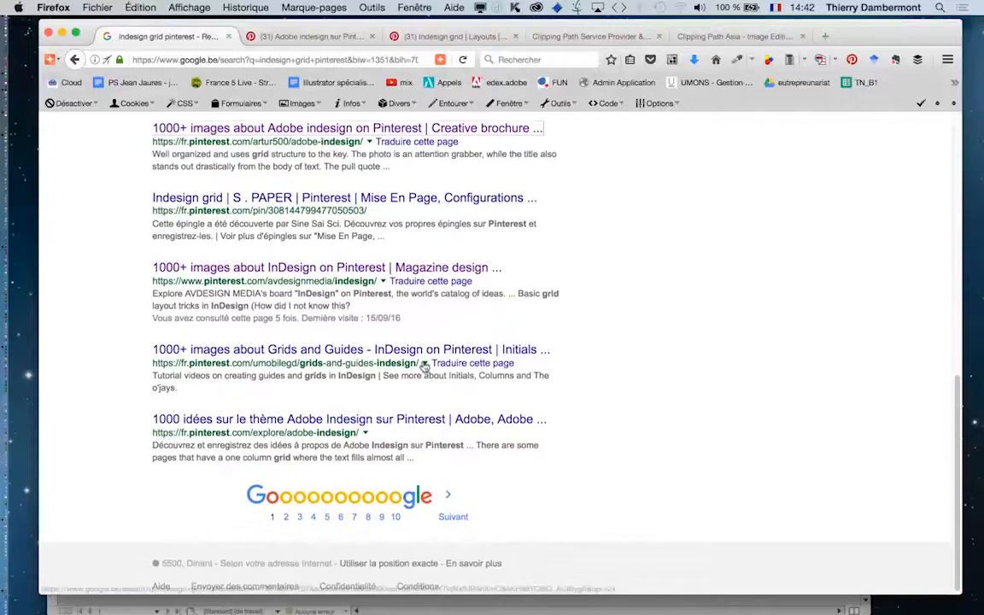
middle_click(294, 344)
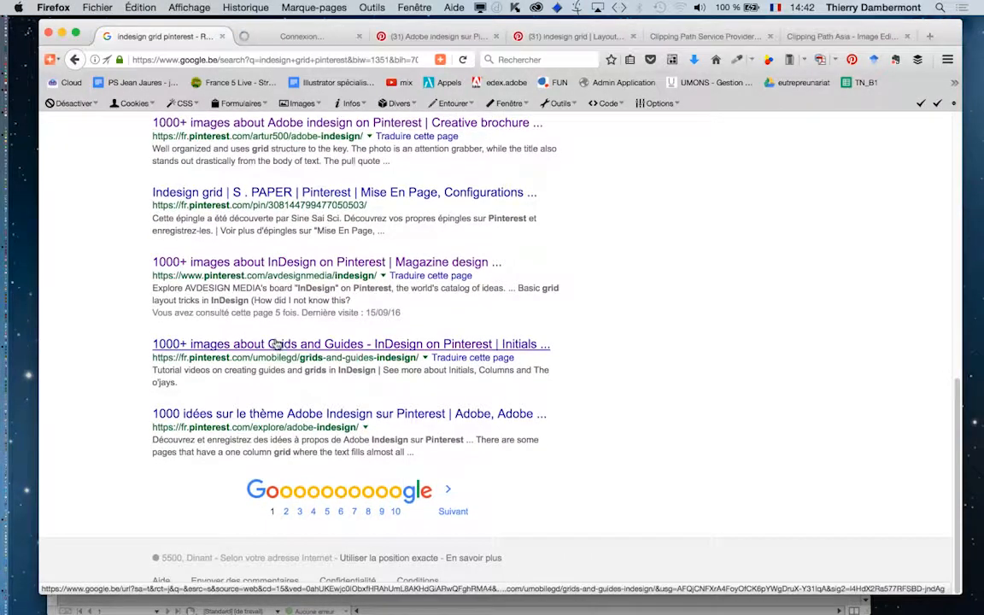
click(309, 41)
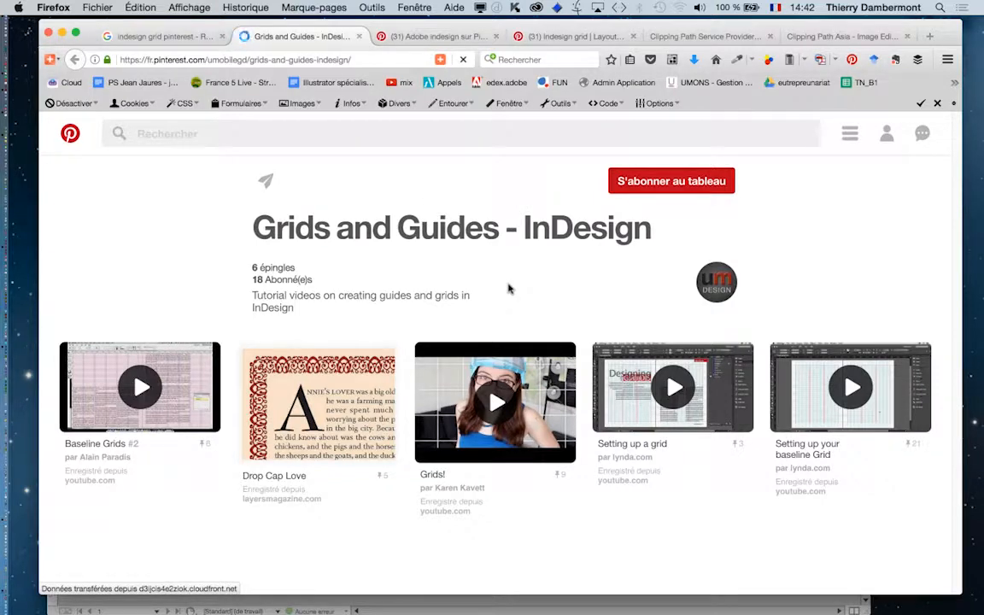
click(144, 36)
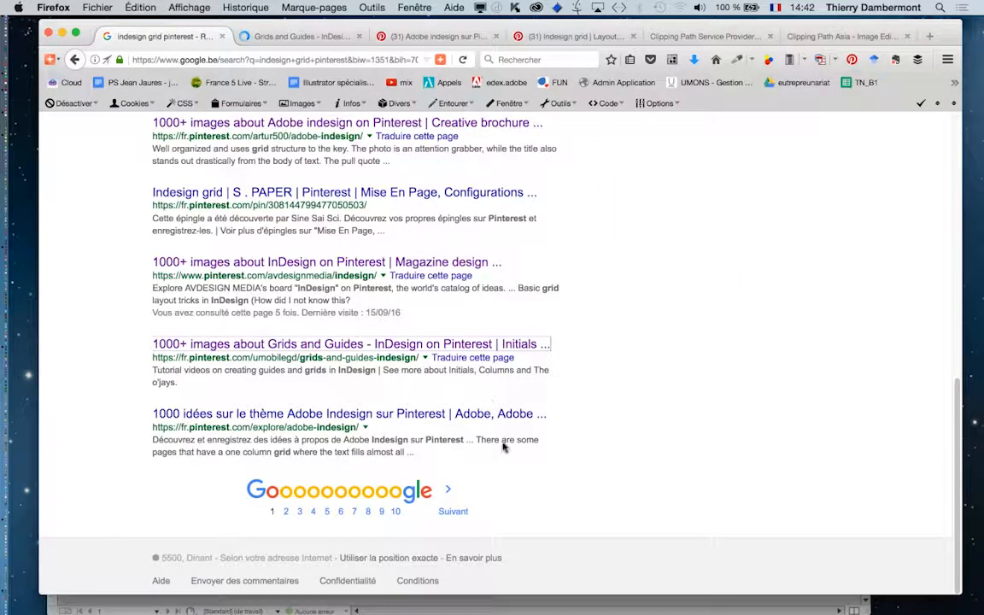
Go to the second page of results and open the Grid Layouts on Pinterest result in a new tab
click(455, 514)
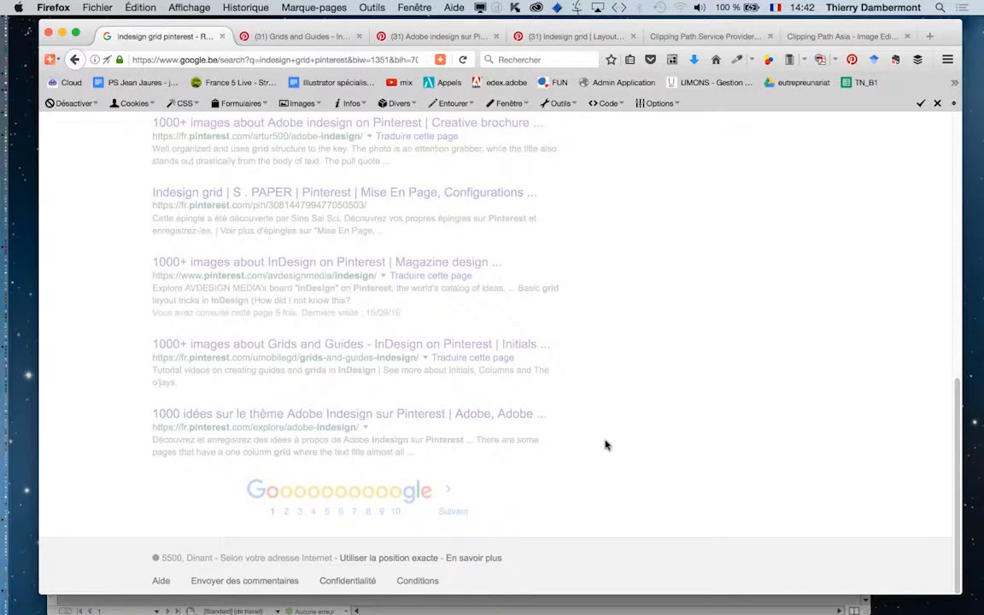
scroll(605, 411, down, 1)
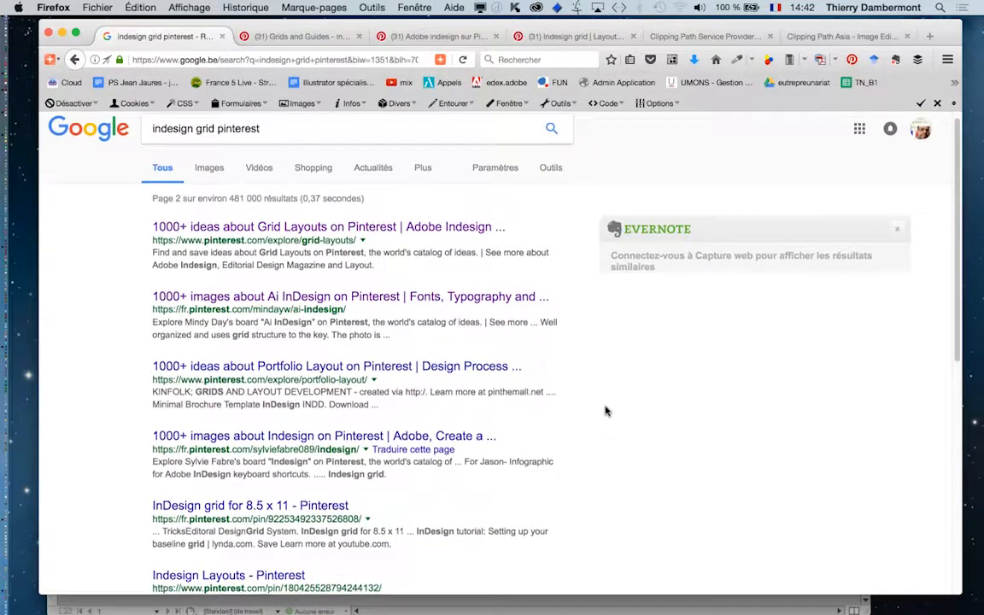
super+click(242, 218)
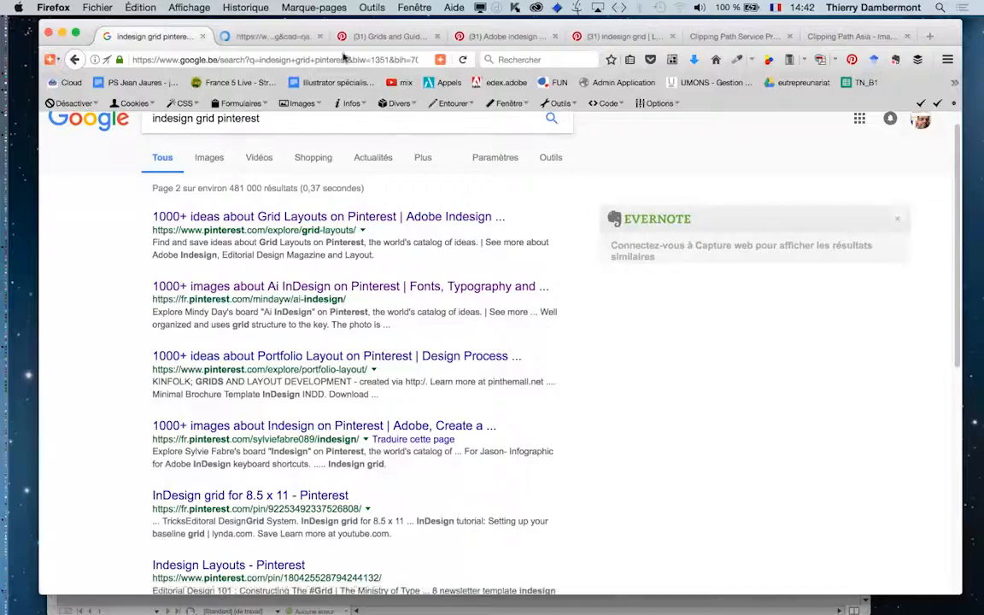
click(274, 38)
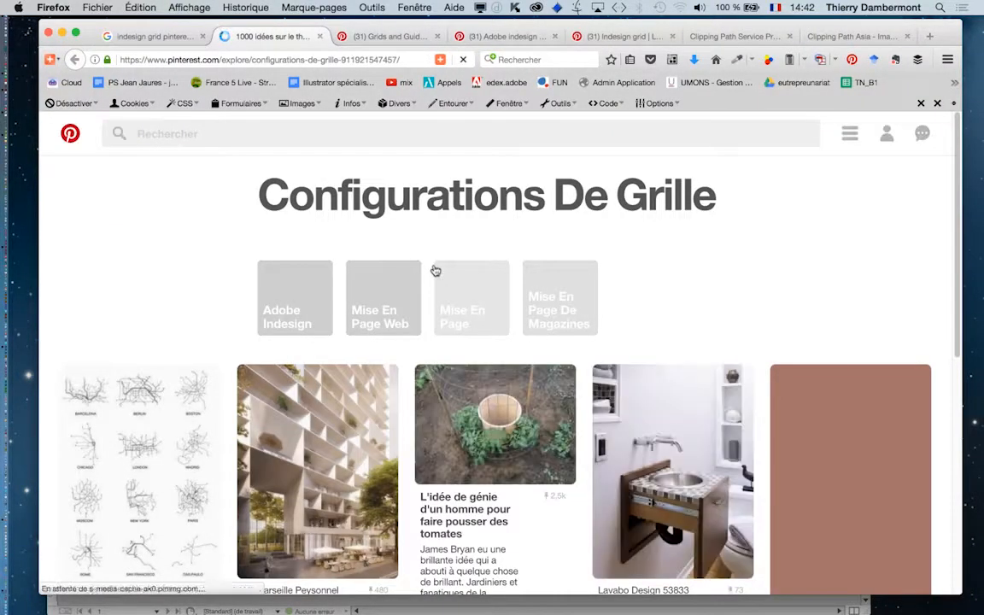
Look through the pins on the "Configurations De Grille" page for usable layout grid examples
scroll(435, 269, down, 10)
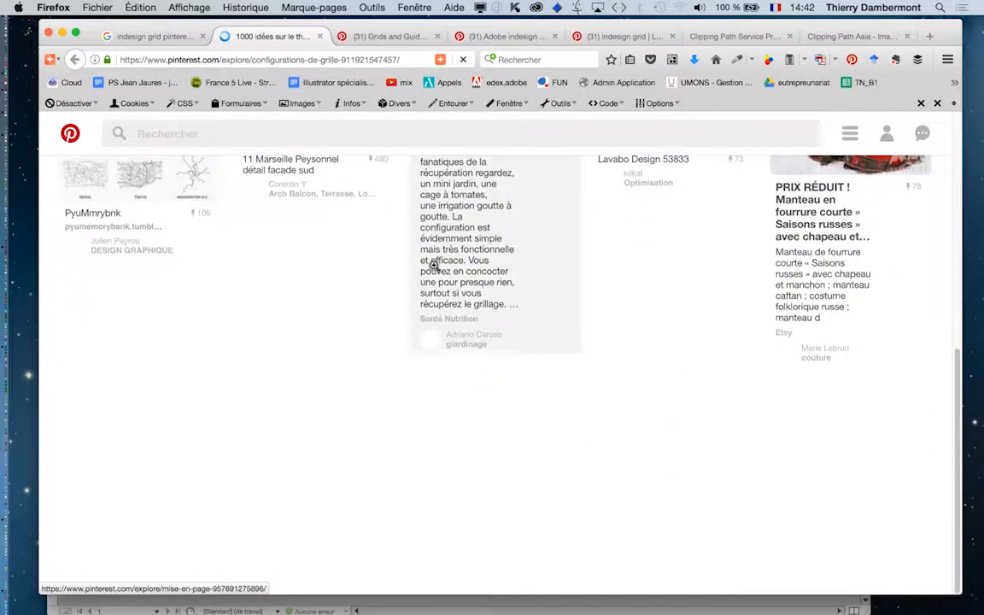
scroll(433, 265, up, 10)
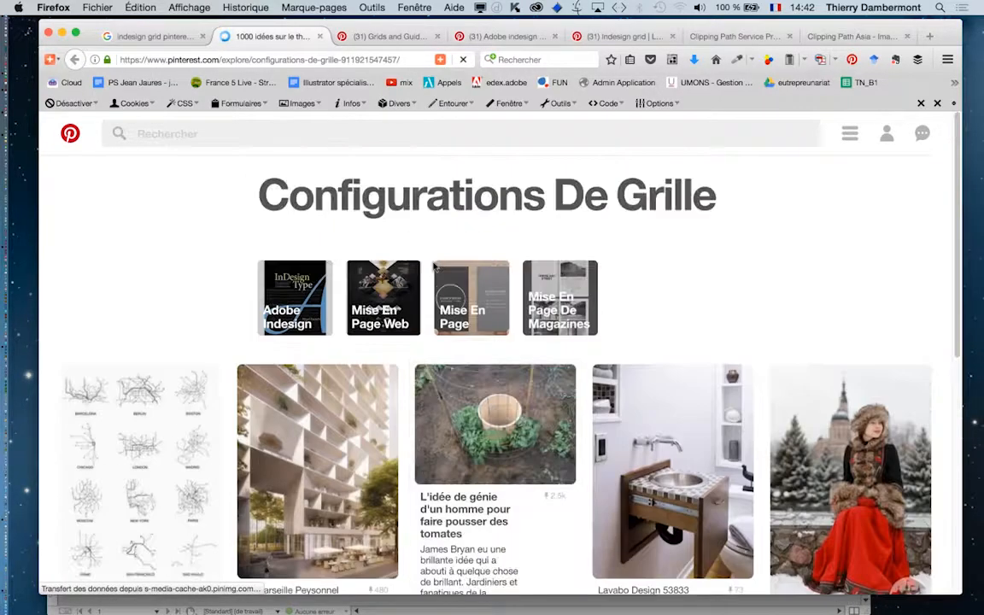
scroll(657, 251, down, 5)
scroll(657, 251, down, 4)
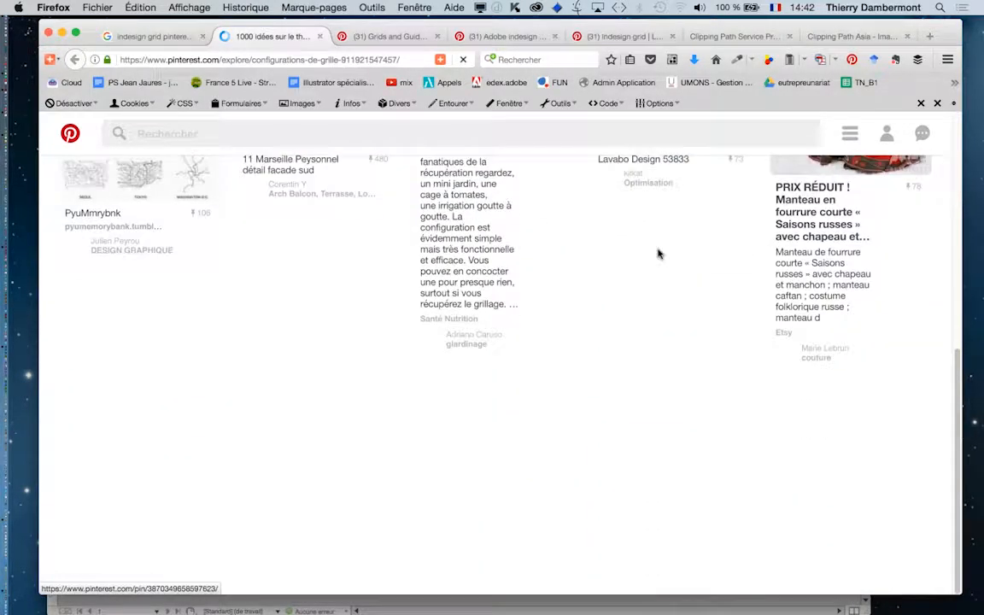
scroll(414, 127, up, 10)
scroll(422, 203, down, 7)
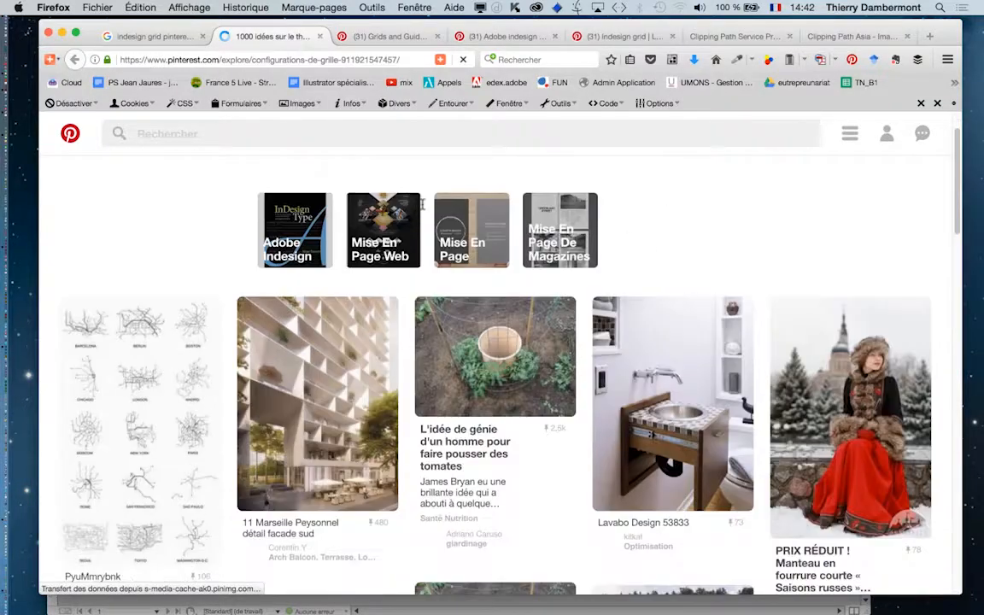
scroll(421, 205, down, 12)
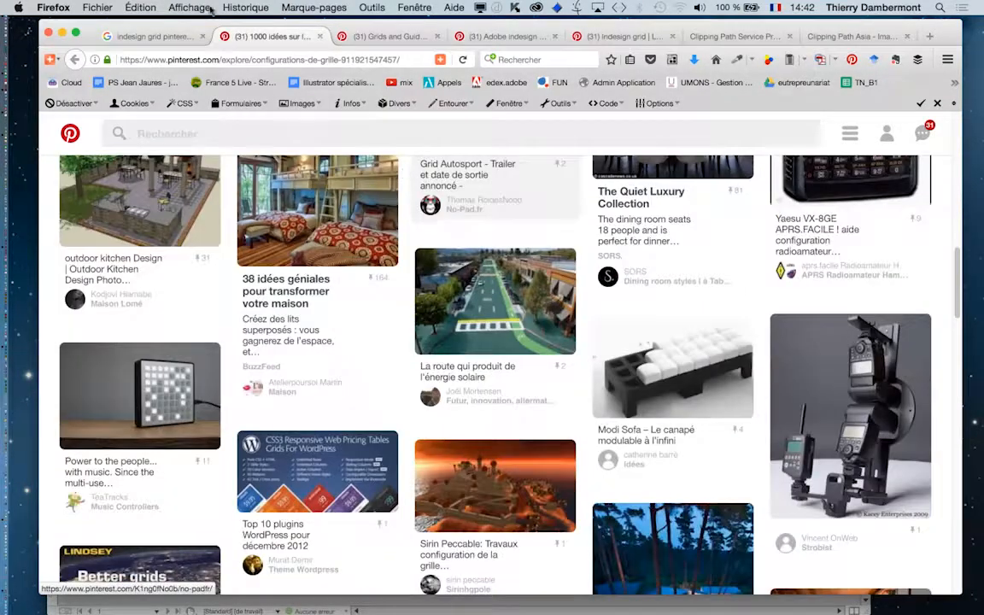
Return to the Google results and refine the search to "indesign grid layout pinterest"
click(138, 37)
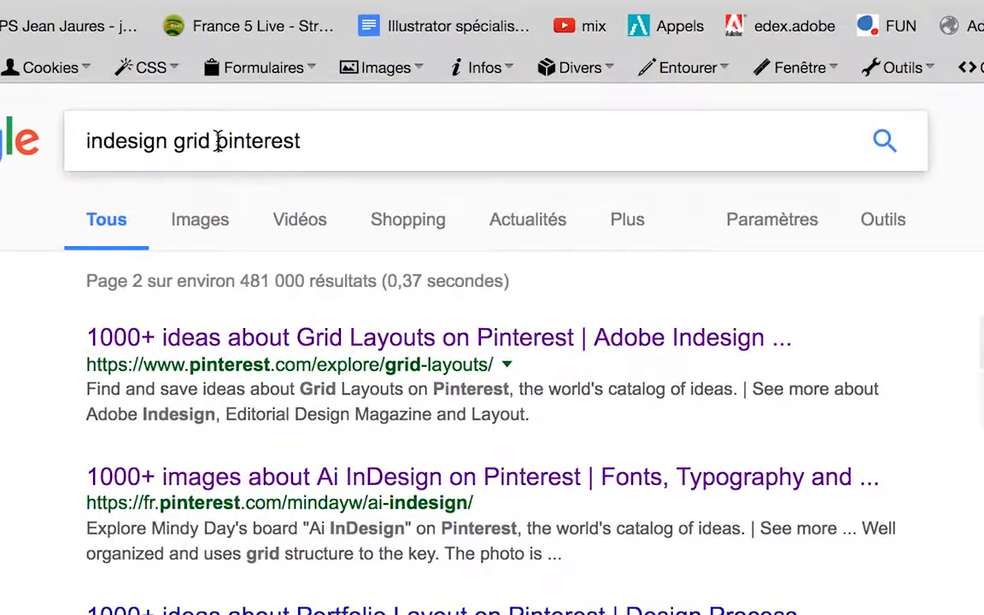
click(217, 141)
text(la)
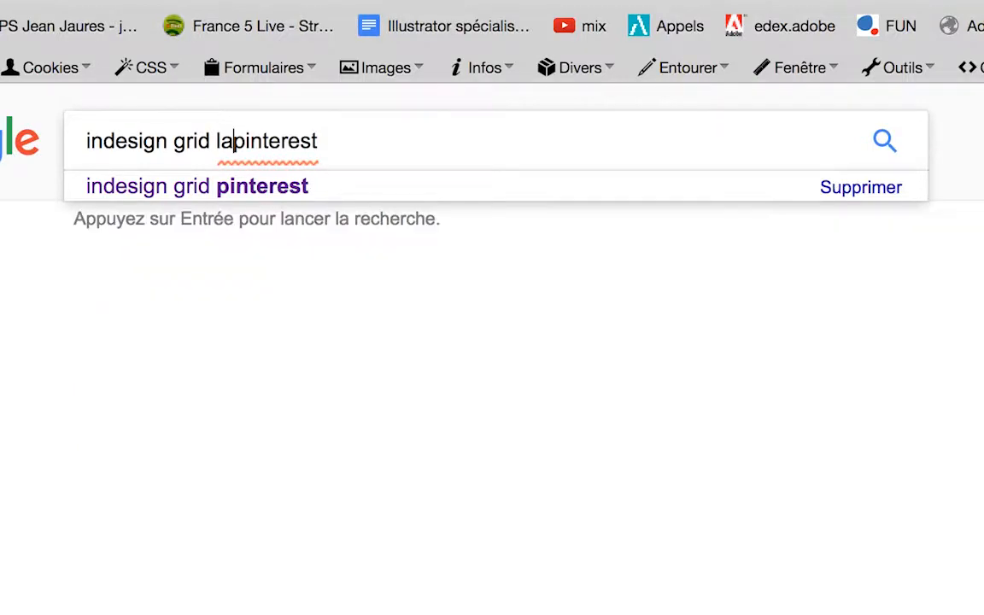
text(yout)
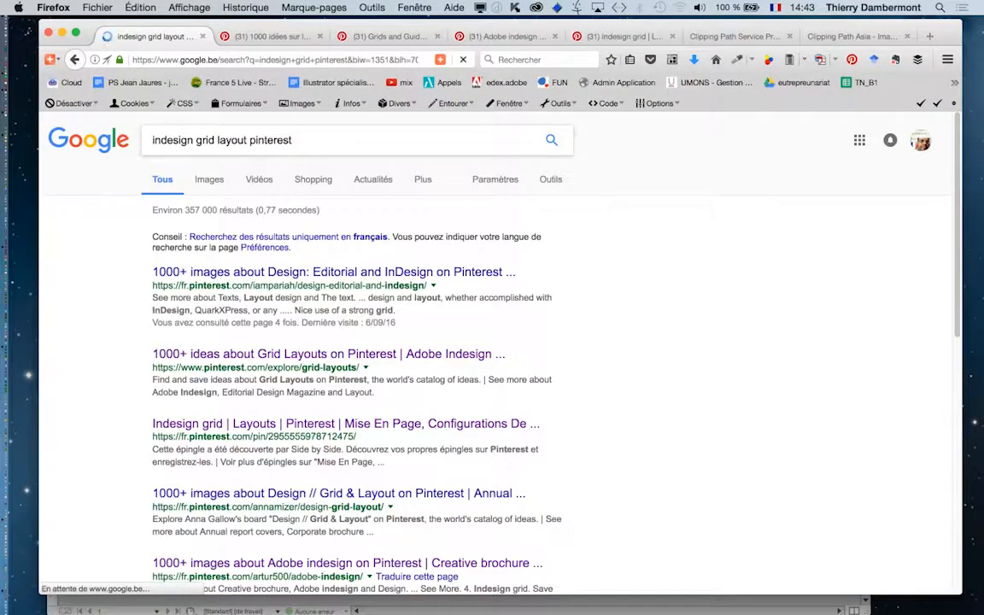
Open the "Design // Grid & Layout" Pinterest board from the results in a new tab and look at its first pins
scroll(495, 350, down, 5)
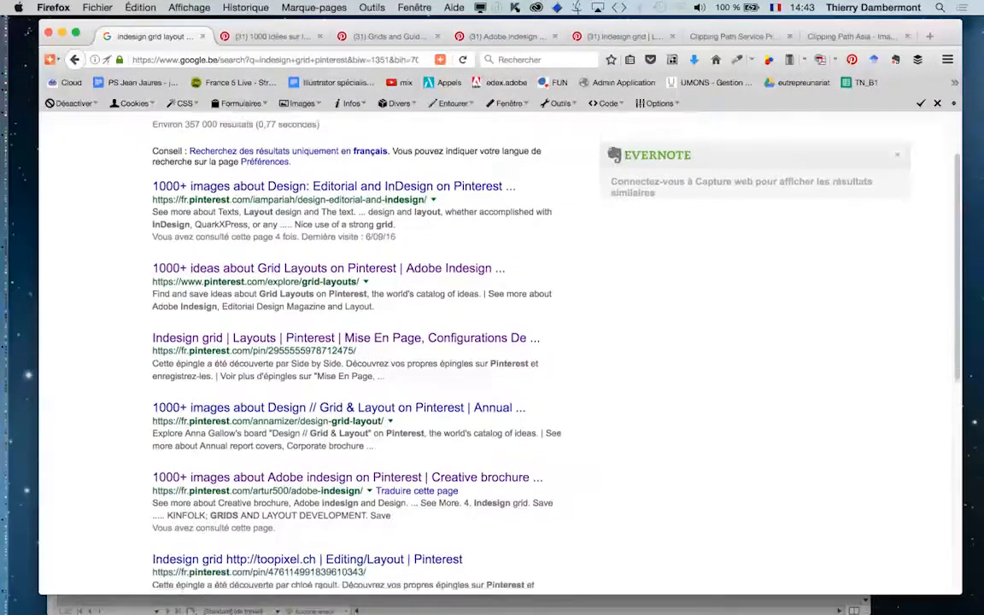
super+click(339, 297)
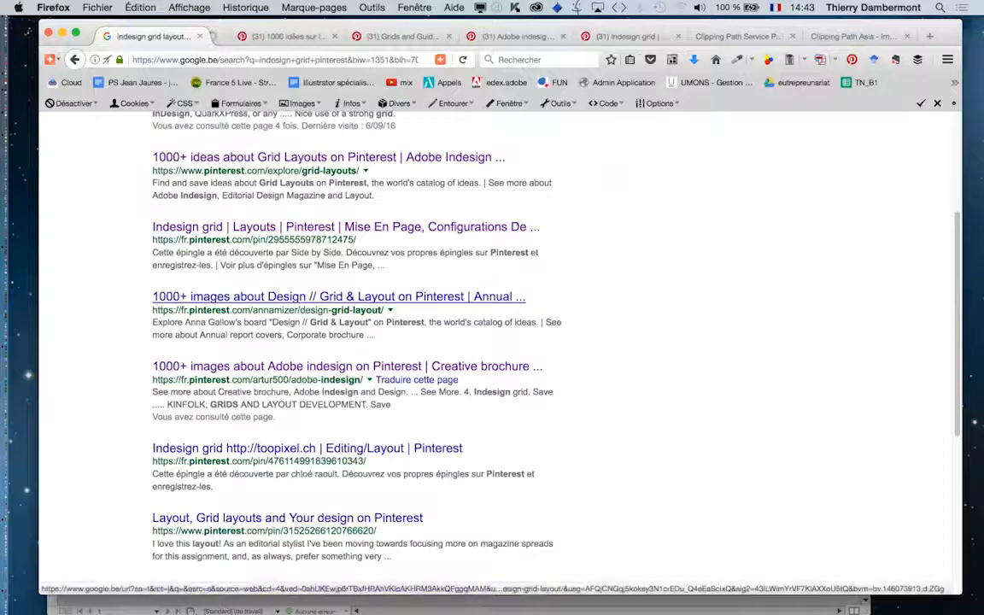
click(250, 36)
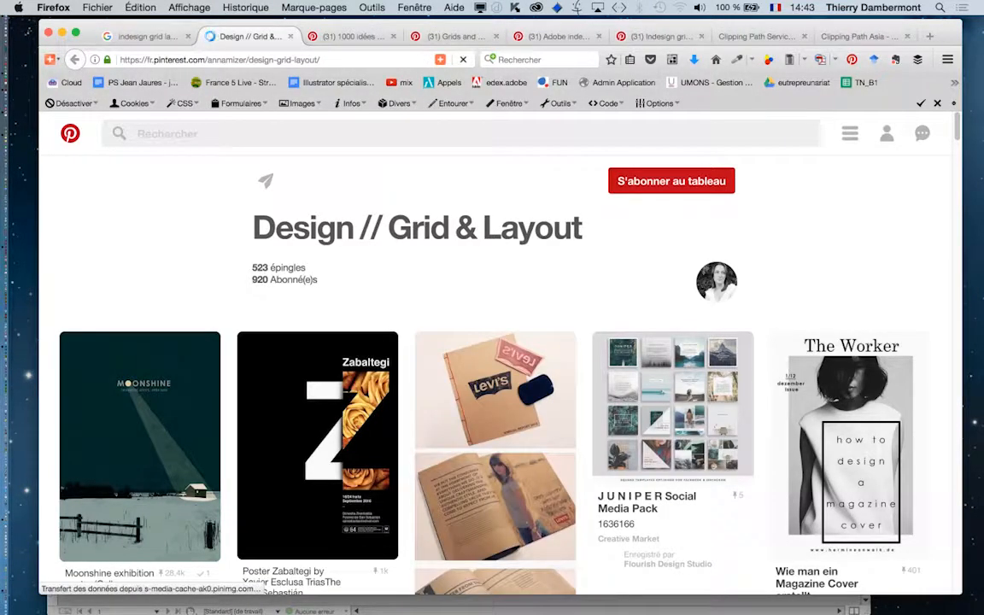
scroll(318, 342, down, 5)
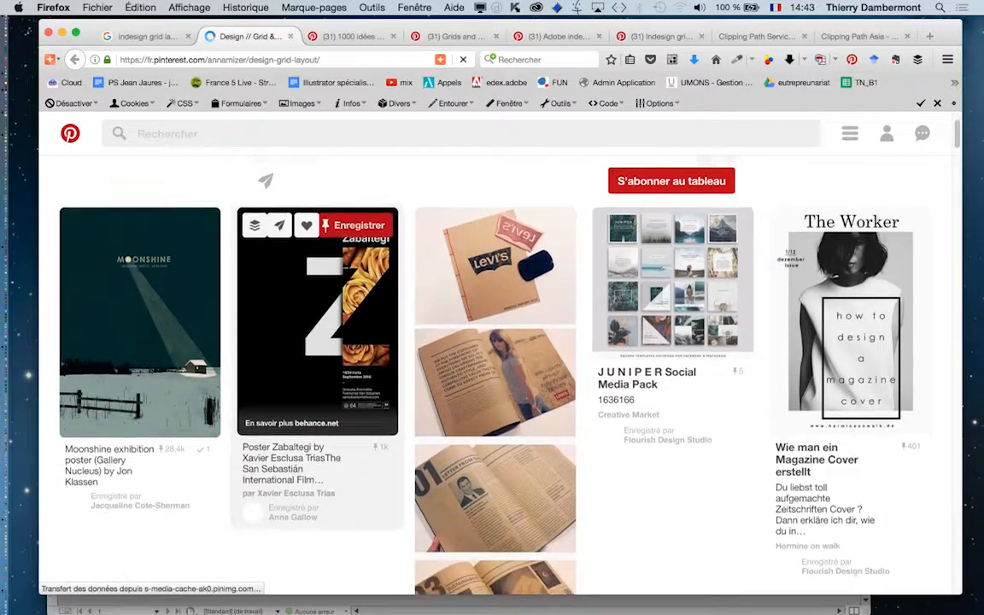
scroll(317, 341, down, 2)
scroll(318, 342, up, 6)
Review the first results of the refined search, then return to the "Design // Grid & Layout" board and examine more layout pins
click(147, 37)
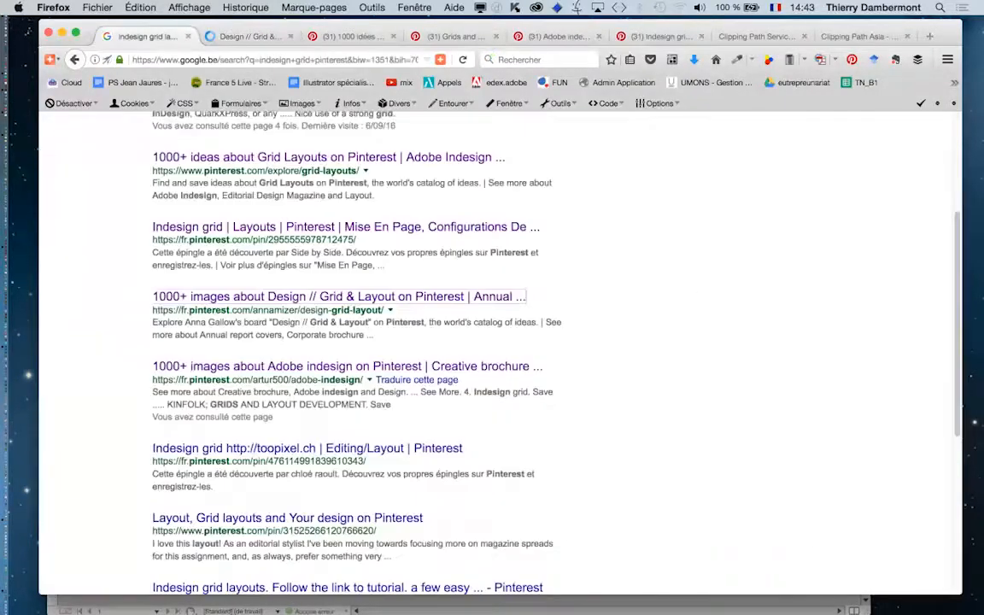
scroll(500, 352, up, 5)
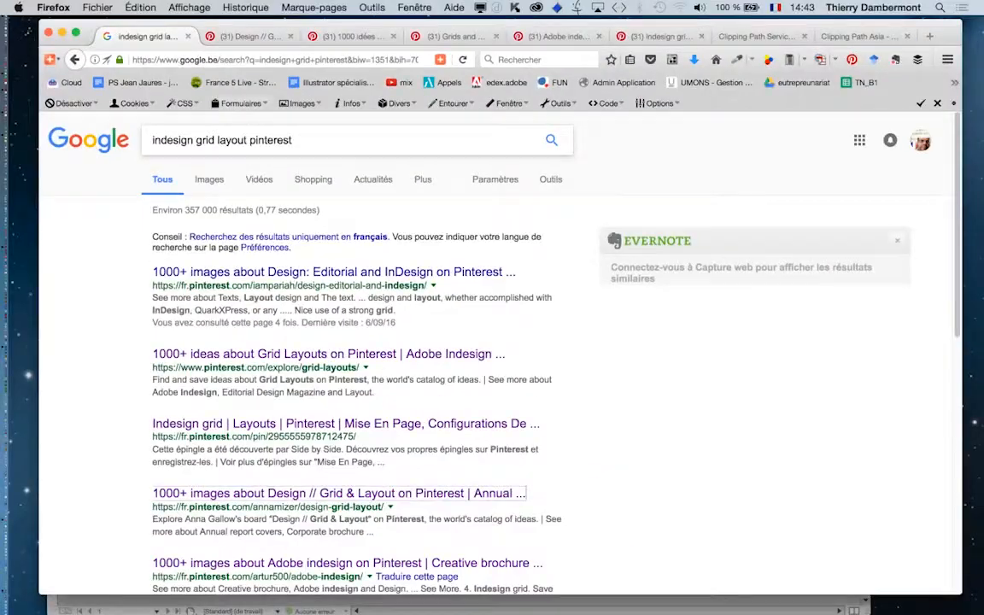
key(ctrl+Tab)
scroll(495, 384, down, 10)
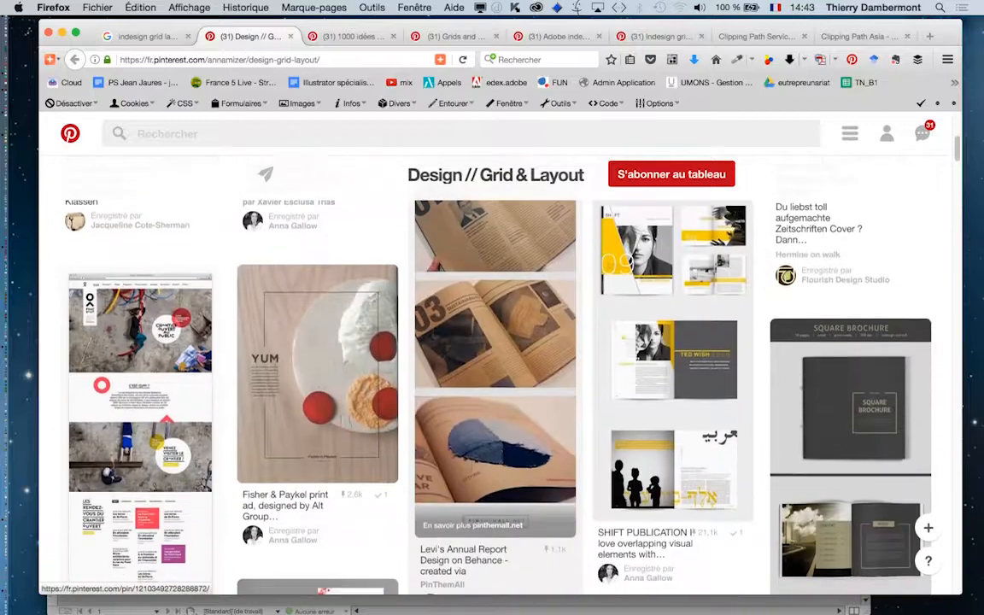
Look further through the "Design // Grid & Layout" board, examining its brochure, annual report, poster and magazine text-wrap layouts
scroll(495, 385, down, 5)
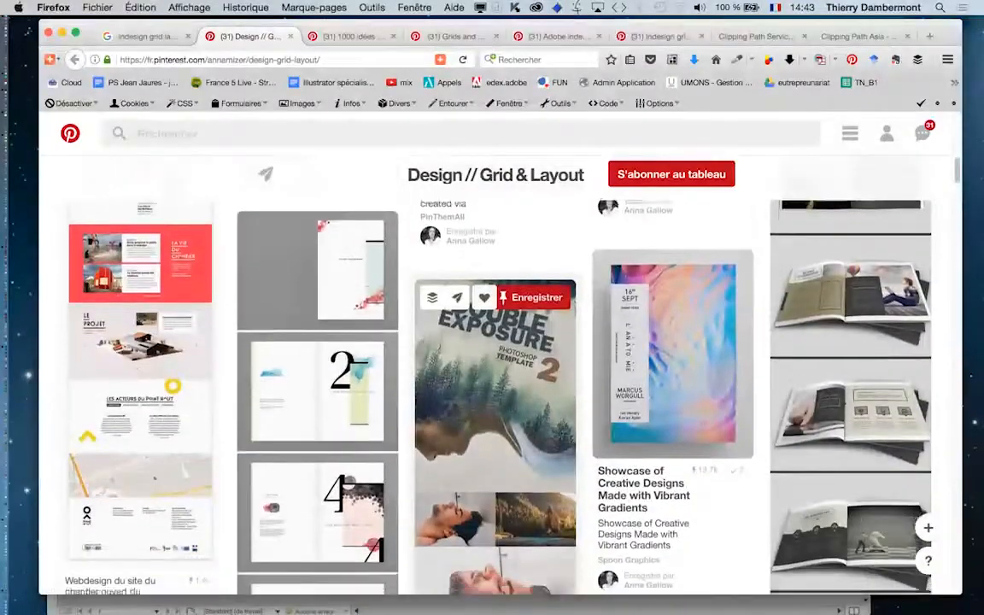
scroll(495, 384, down, 5)
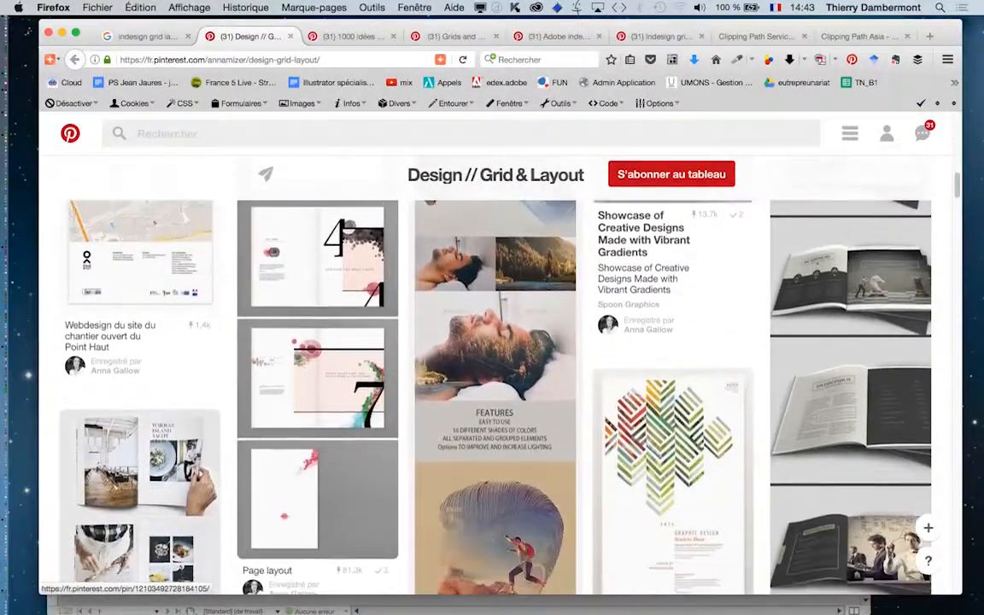
scroll(891, 433, up, 5)
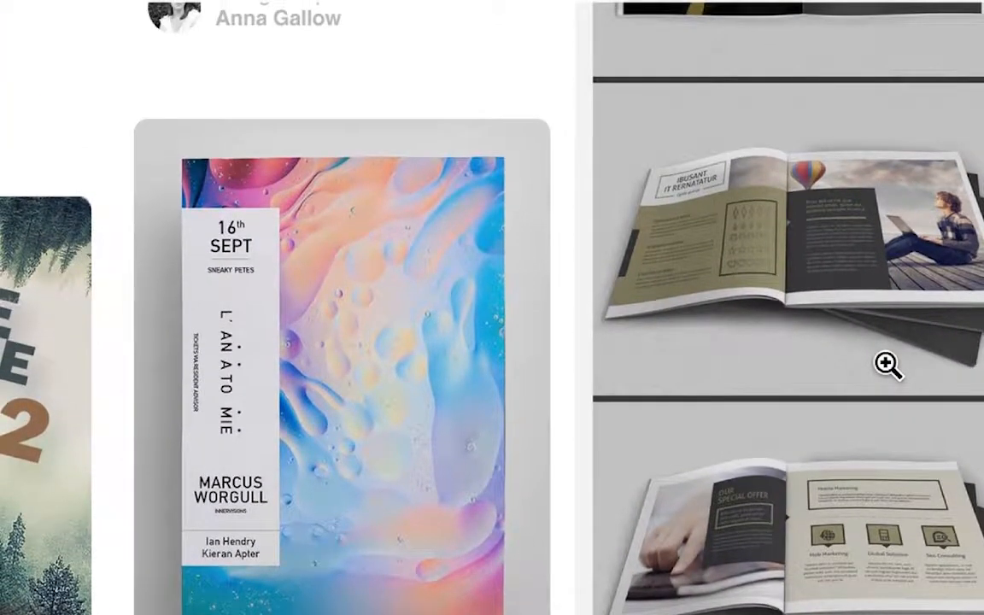
scroll(888, 364, down, 1)
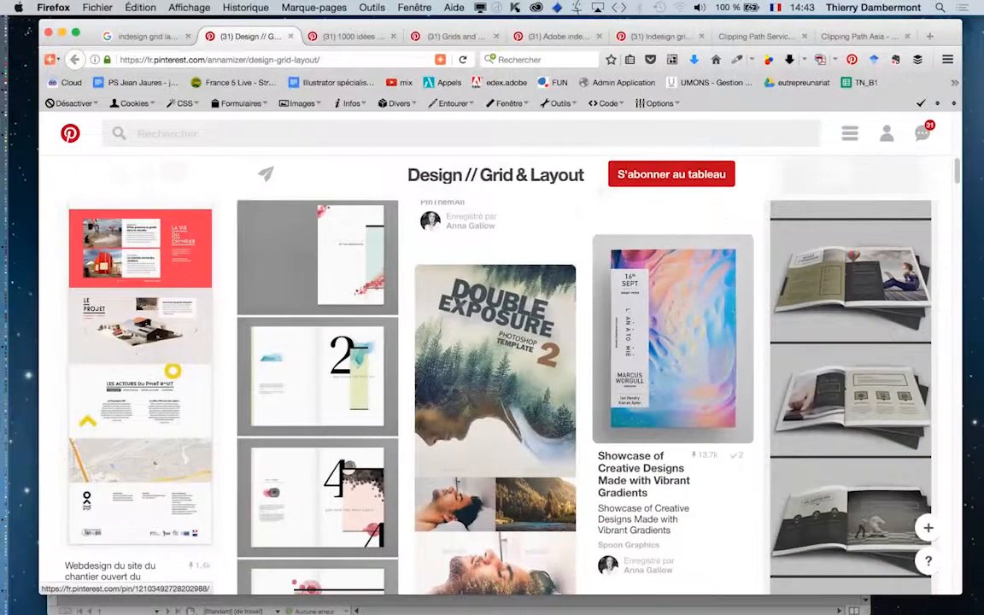
scroll(672, 341, down, 5)
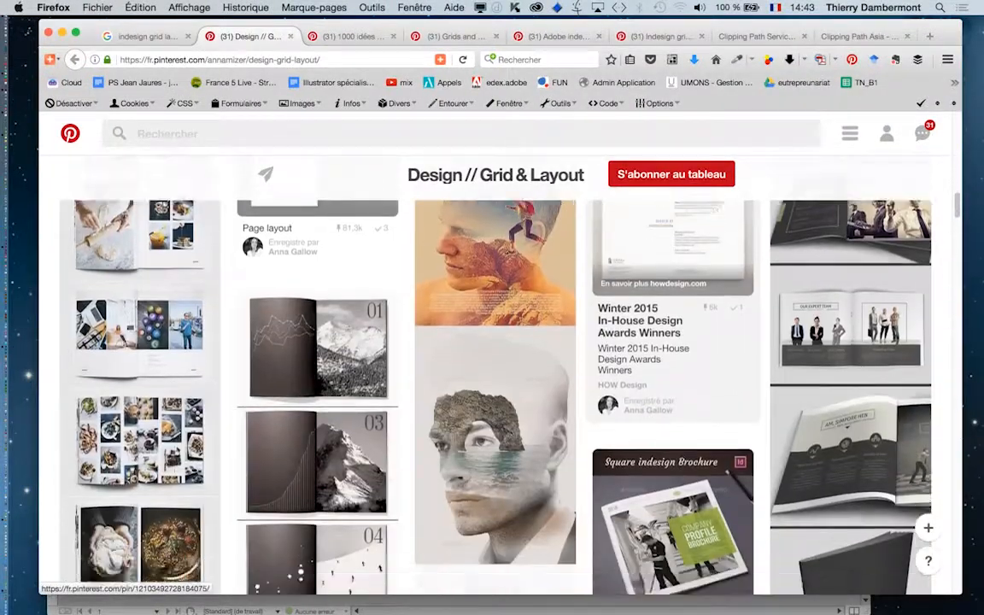
scroll(672, 384, down, 3)
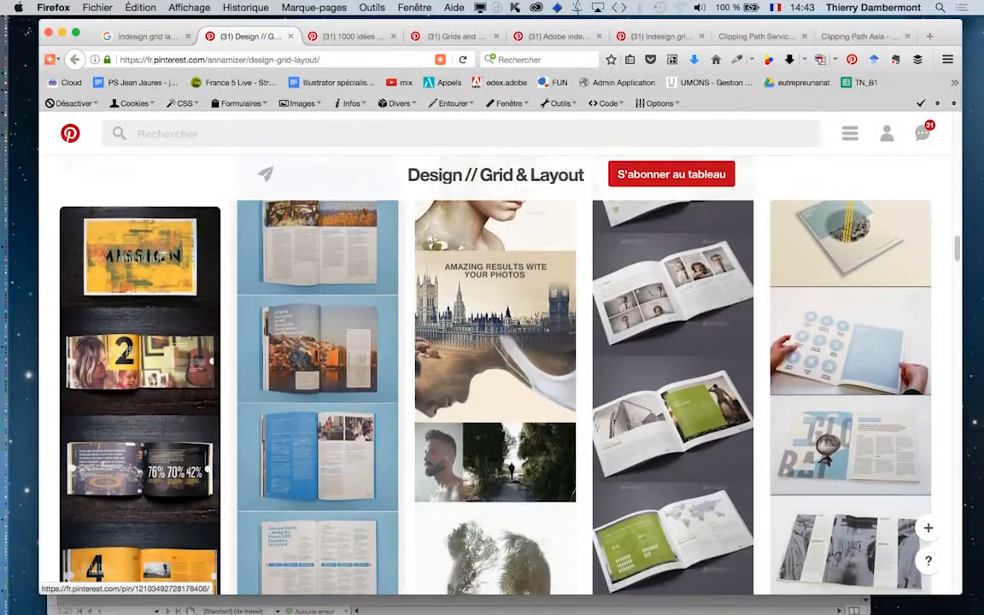
scroll(495, 397, down, 2)
scroll(495, 397, down, 5)
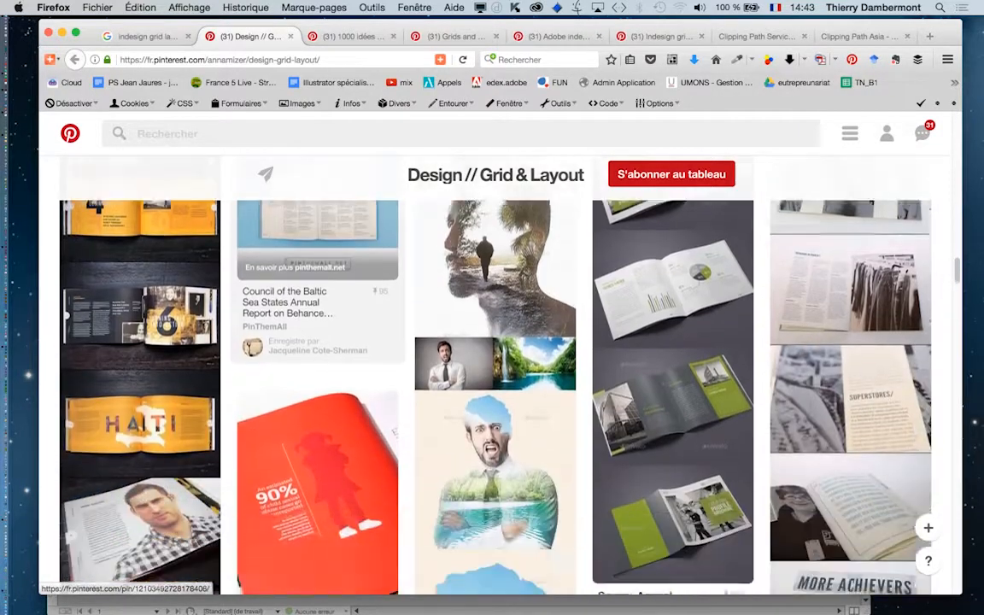
scroll(315, 385, down, 6)
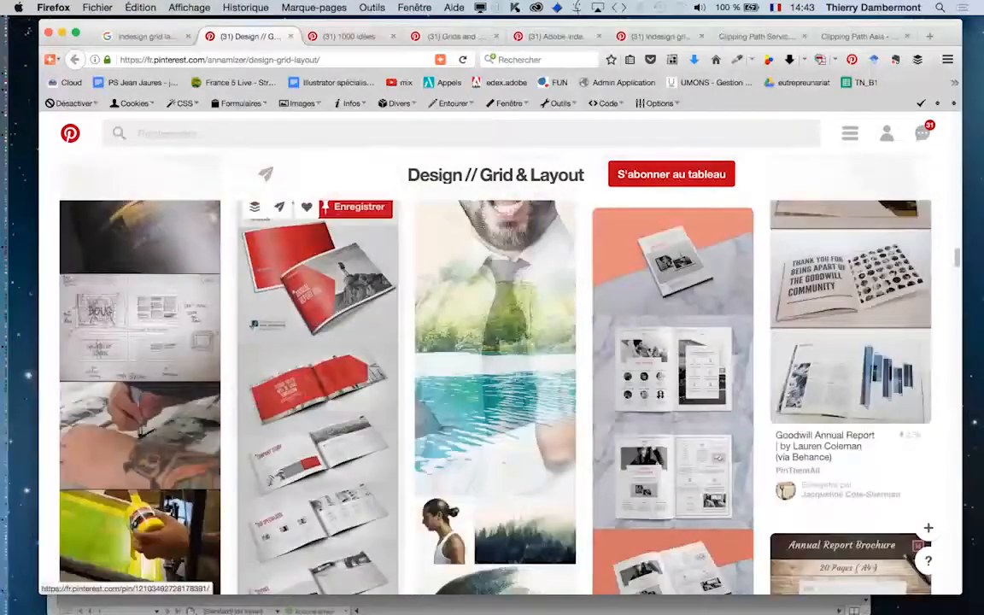
scroll(316, 384, up, 3)
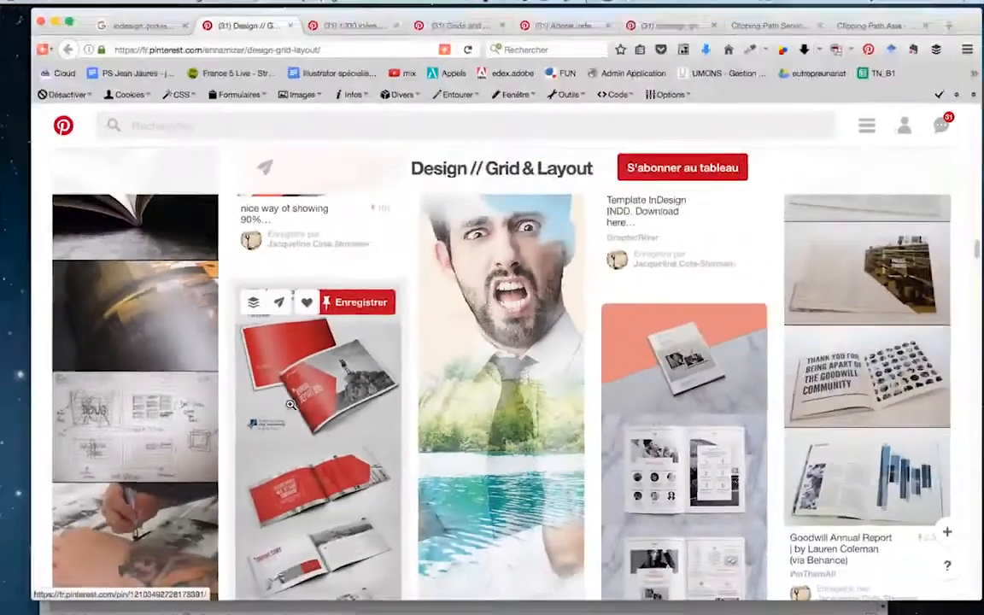
scroll(291, 405, down, 5)
scroll(316, 341, down, 10)
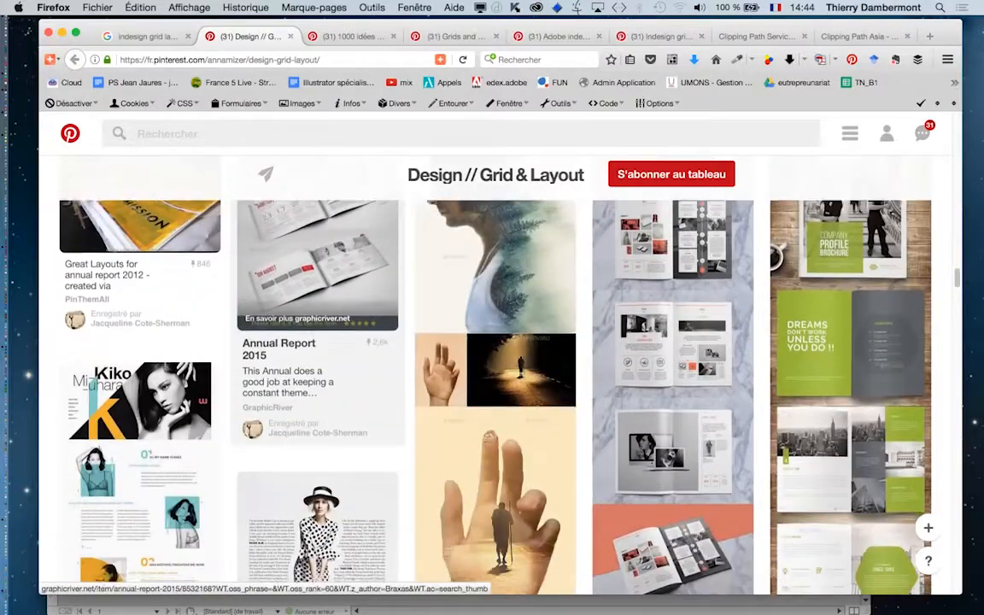
scroll(316, 401, down, 3)
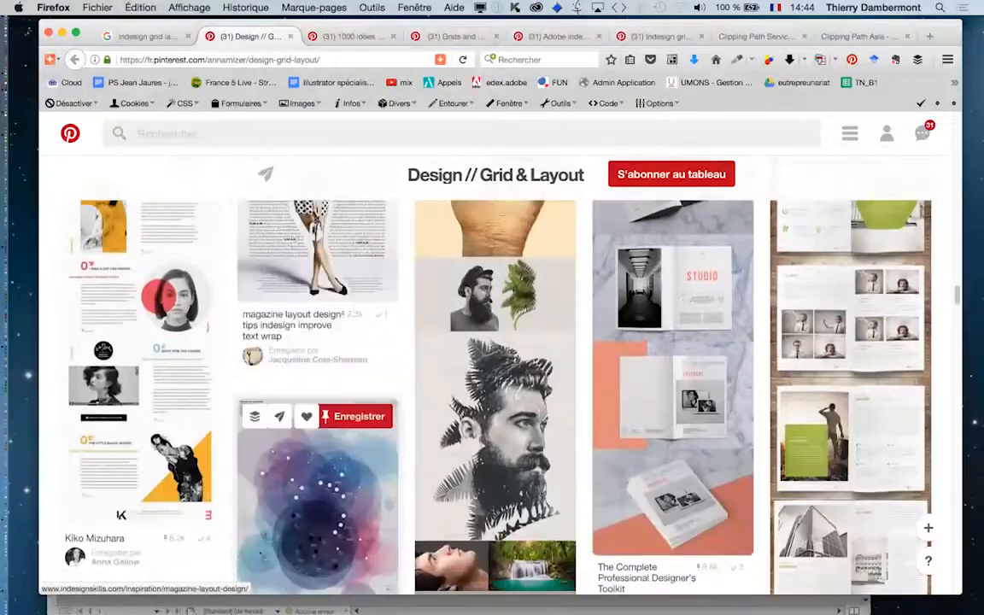
scroll(316, 402, up, 5)
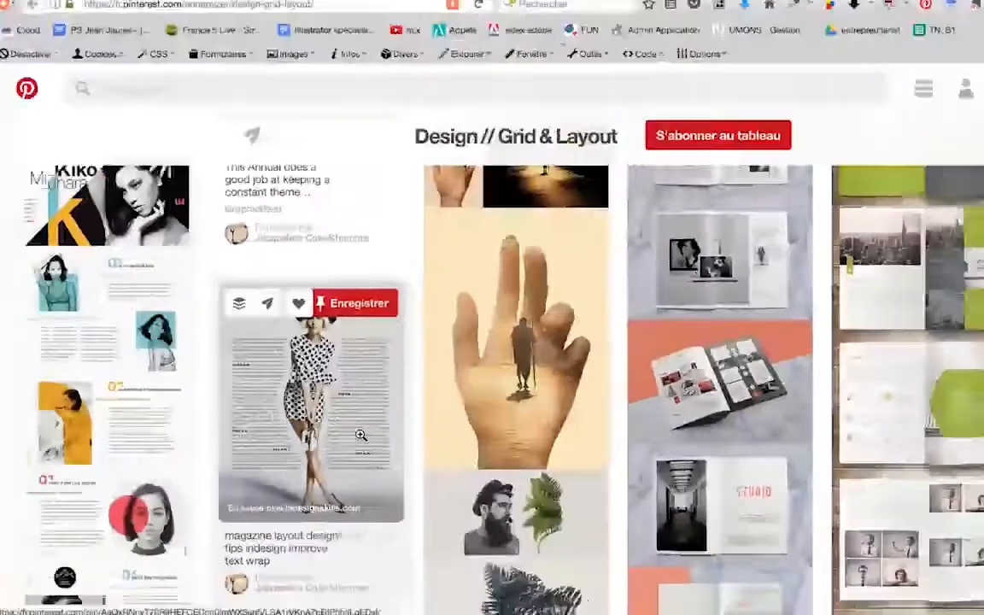
scroll(359, 431, down, 5)
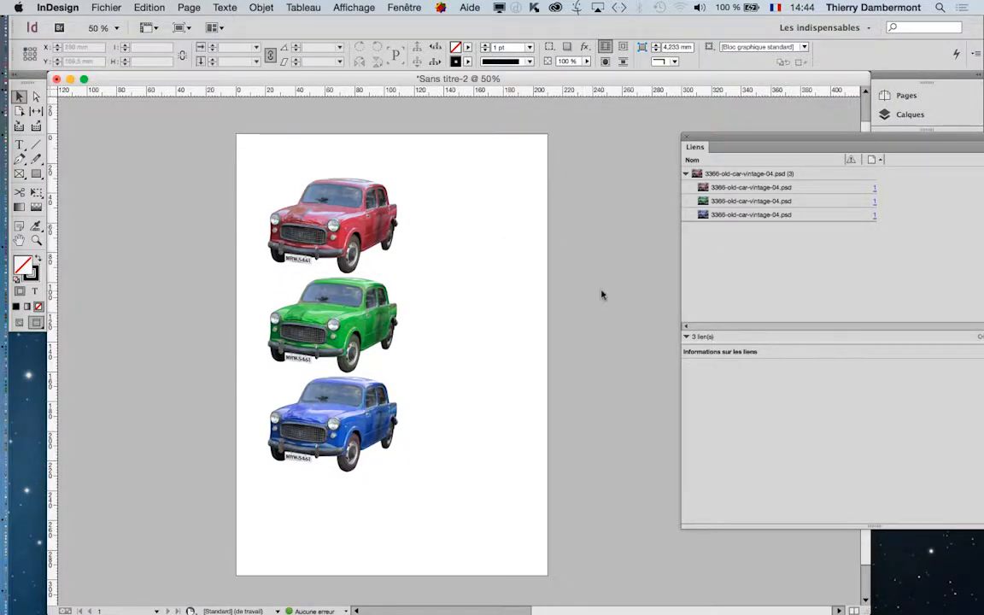
Switch to the car document in Photoshop and enlarge the front of the red car
key(super+Tab)
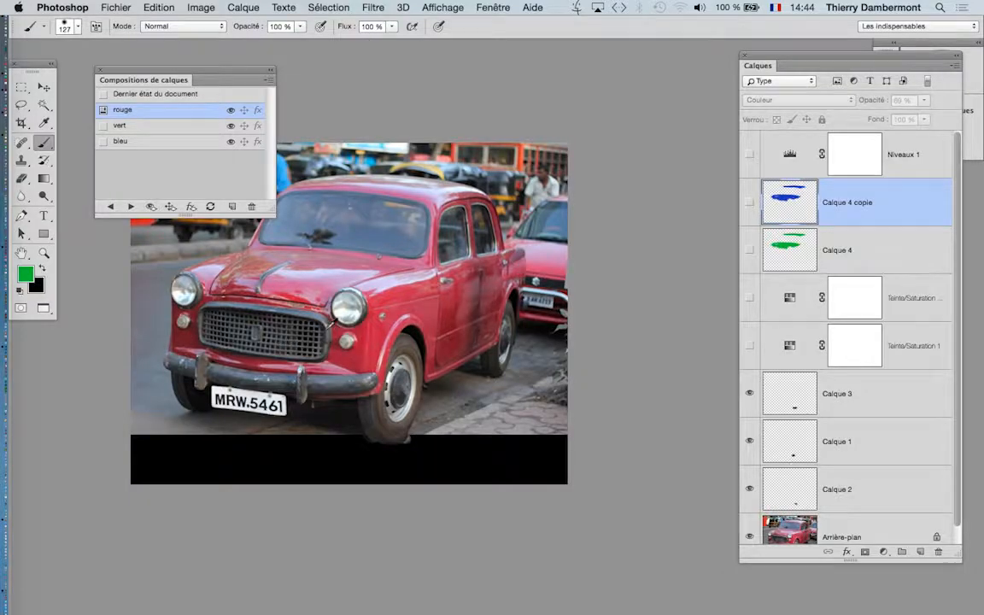
scroll(329, 327, up, 5)
drag(384, 315, 444, 370)
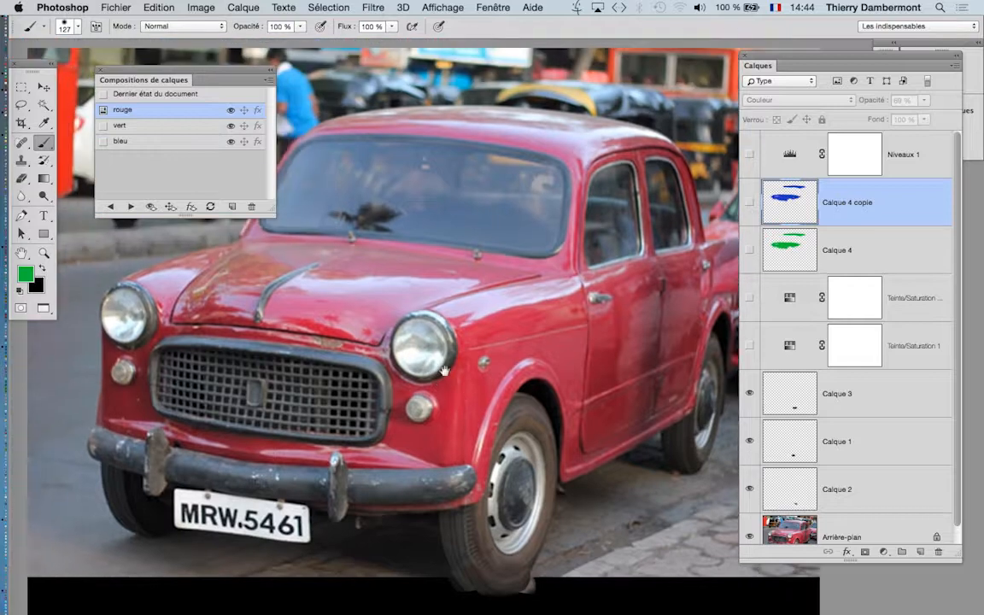
scroll(422, 363, up, 2)
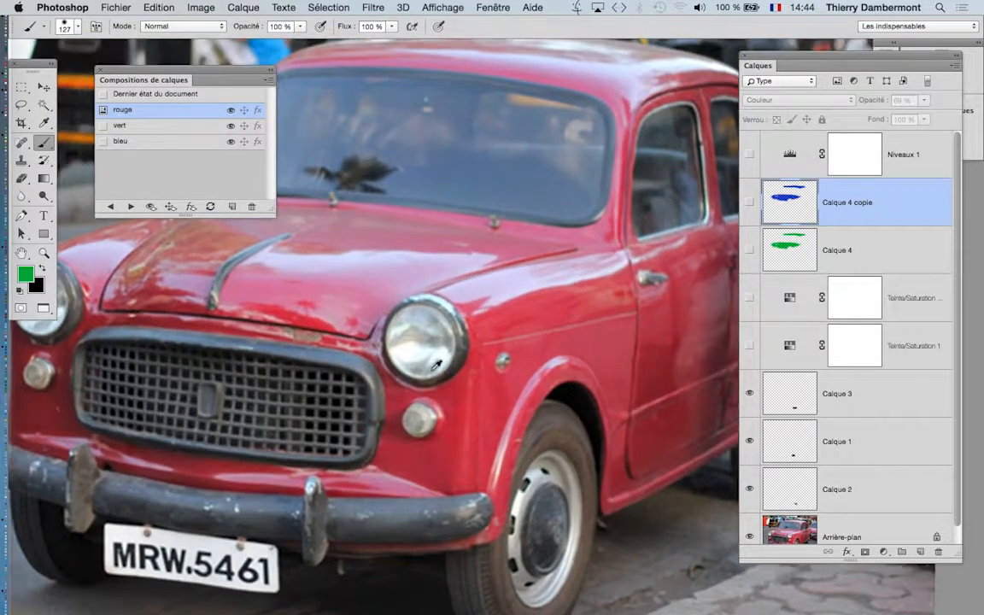
Try to select the headlight beside the front wheel with the Quick Selection tool, then clear the selection
click(45, 105)
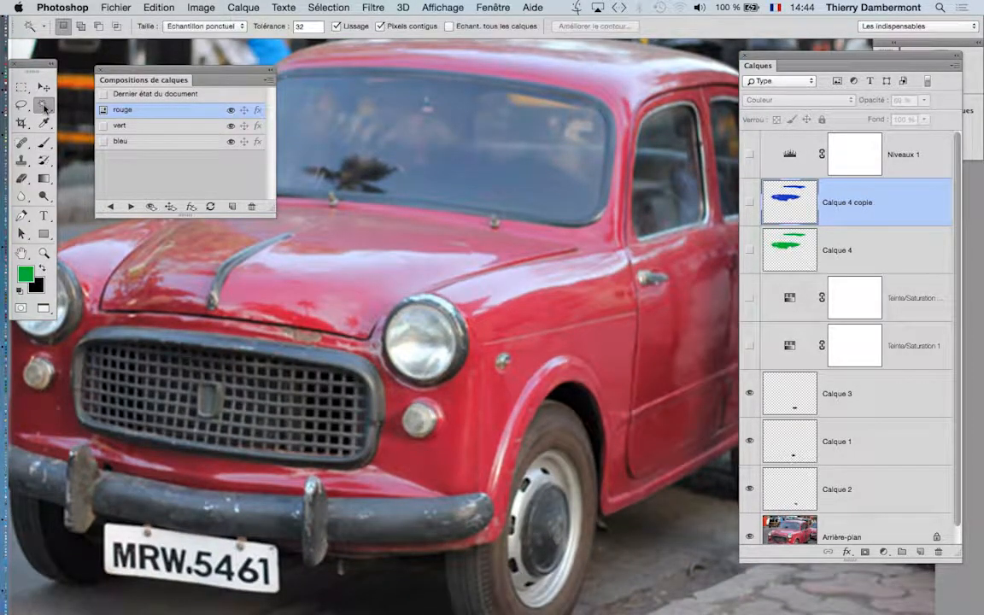
click(47, 107)
click(77, 95)
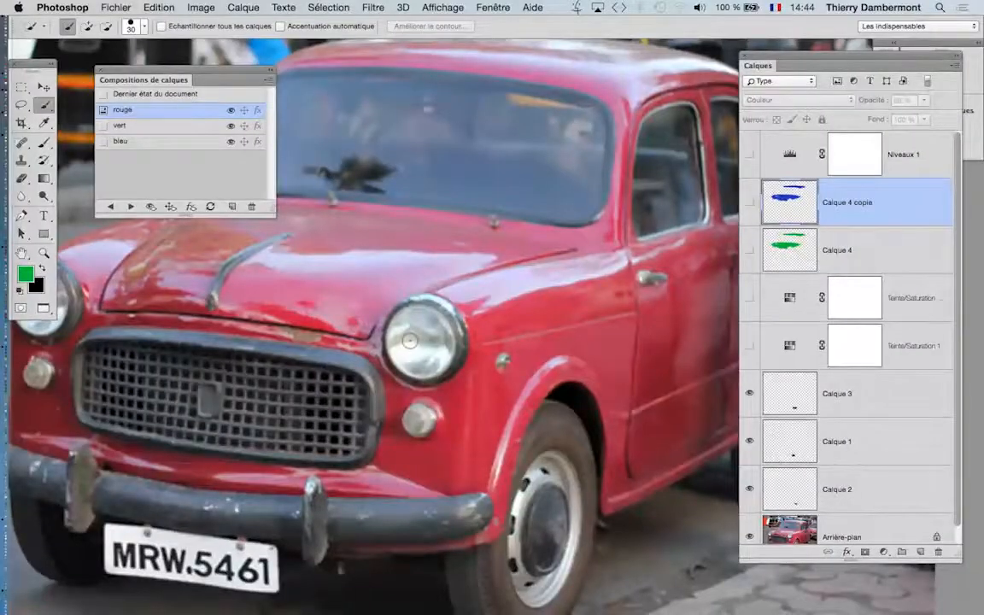
mouse_move(410, 341)
mouse_down()
mouse_move(417, 323)
mouse_move(435, 332)
mouse_move(426, 359)
mouse_move(409, 321)
mouse_move(359, 297)
mouse_move(381, 330)
mouse_move(439, 359)
mouse_up()
key(ctrl+d)
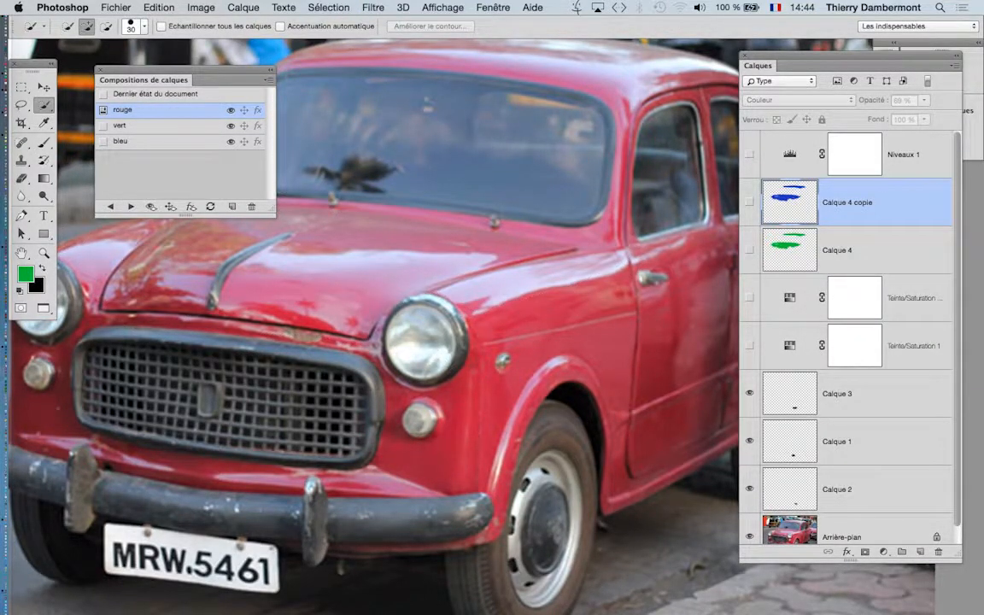
Try to select the same headlight's glass with the Magic Wand at tolerance 32, then clear the selection
scroll(440, 359, up, 5)
scroll(439, 342, up, 2)
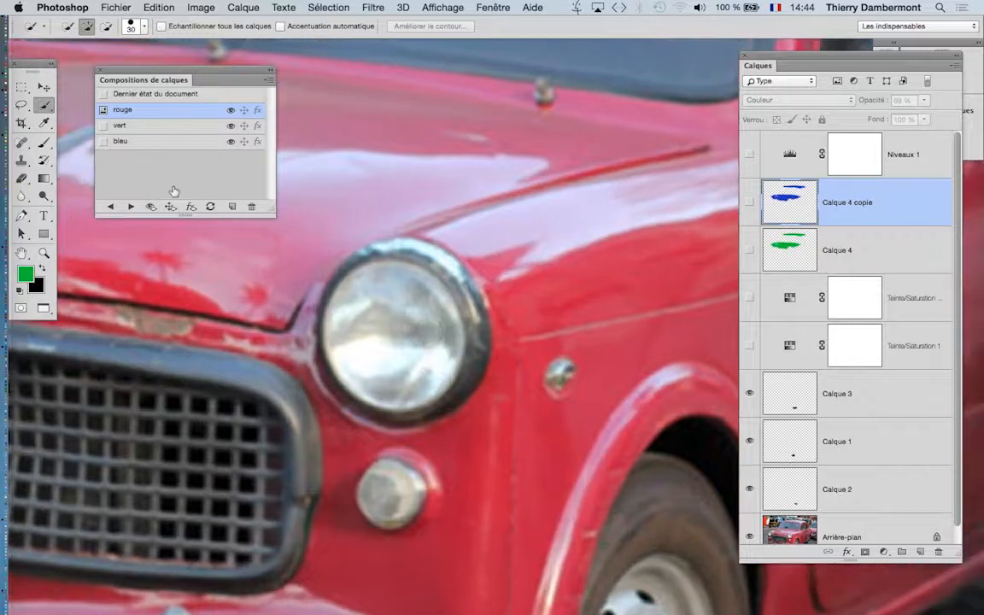
click(21, 215)
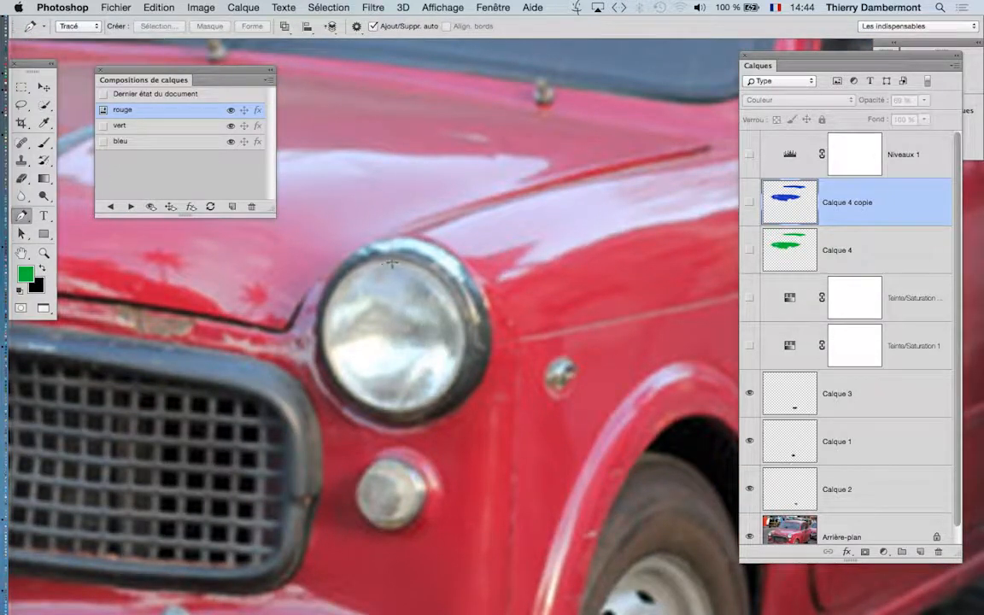
click(47, 106)
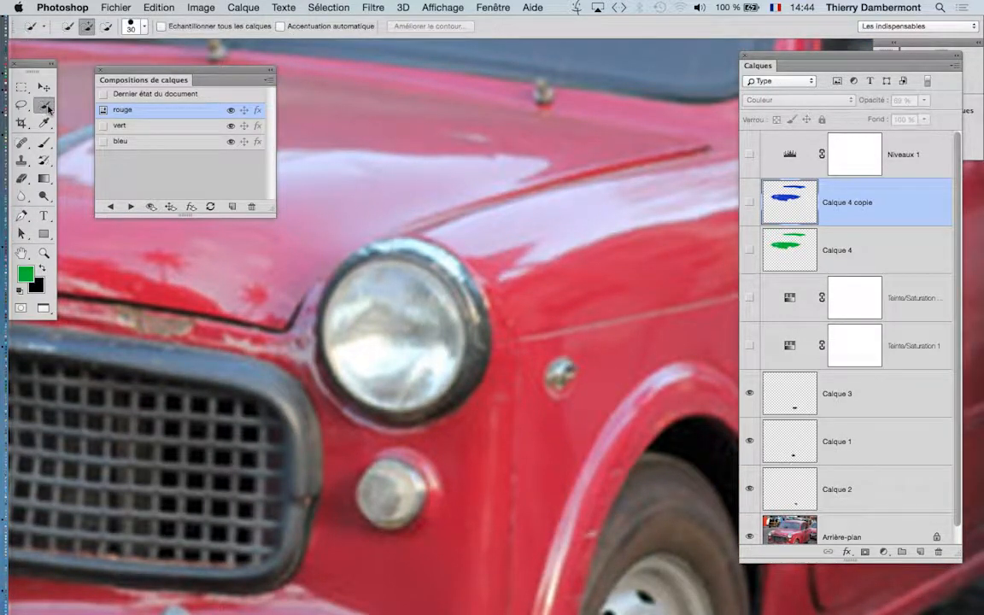
drag(47, 107, 90, 110)
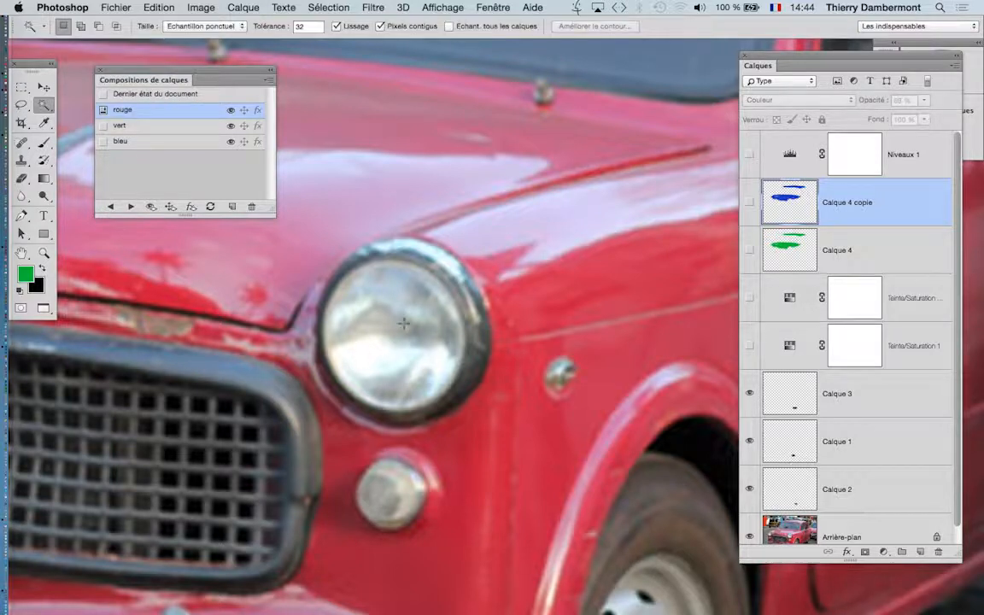
click(404, 324)
key(super+d)
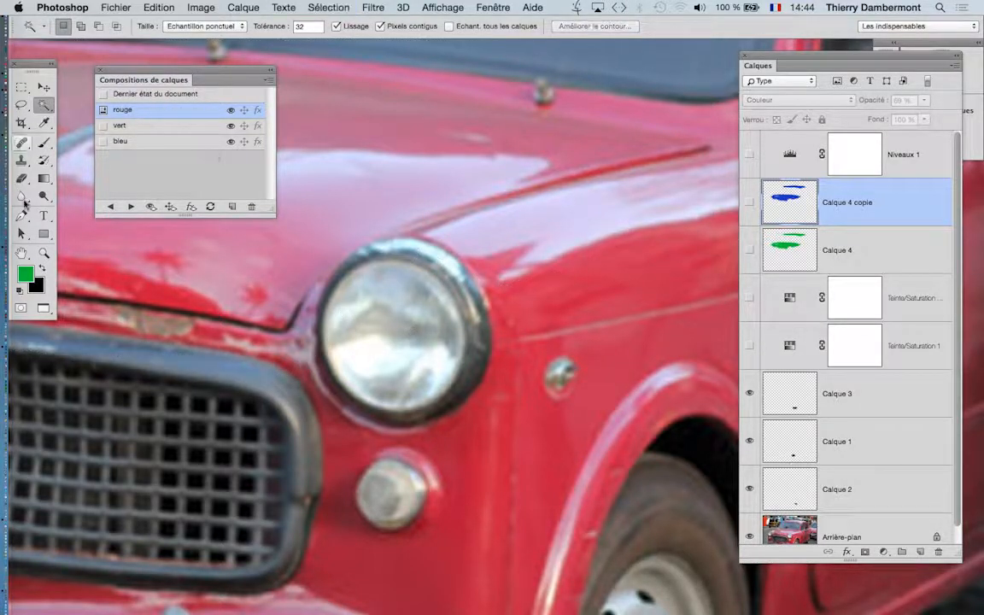
Trace a closed, curved four-point path around the glass of the headlight beside the front wheel with the Pen tool
click(23, 215)
click(391, 263)
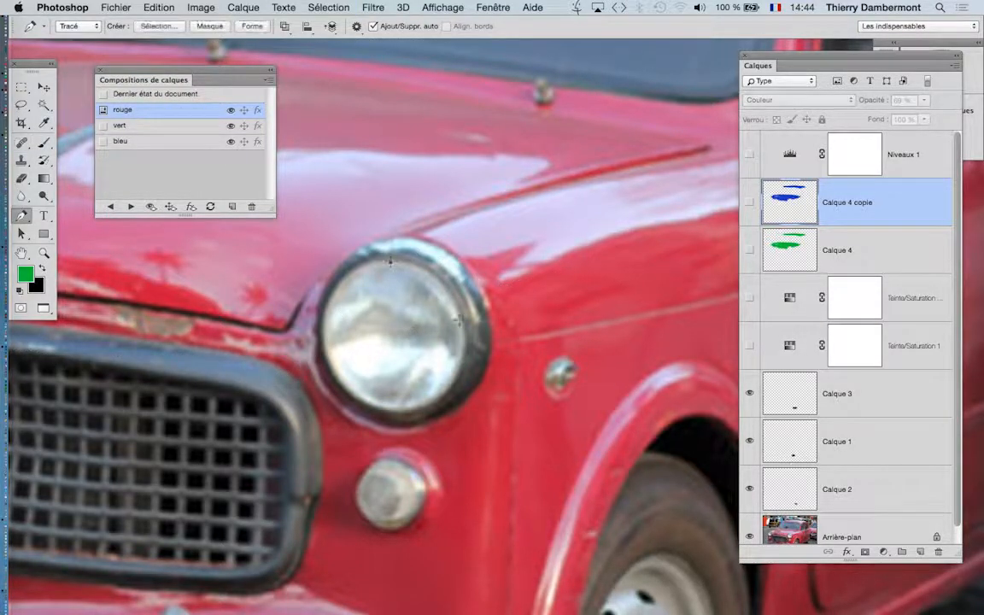
drag(464, 337, 468, 262)
drag(418, 412, 459, 410)
drag(323, 318, 315, 393)
drag(388, 262, 452, 269)
Duplicate the whole headlight path onto the car's other headlight and align the copy with its glass
click(23, 233)
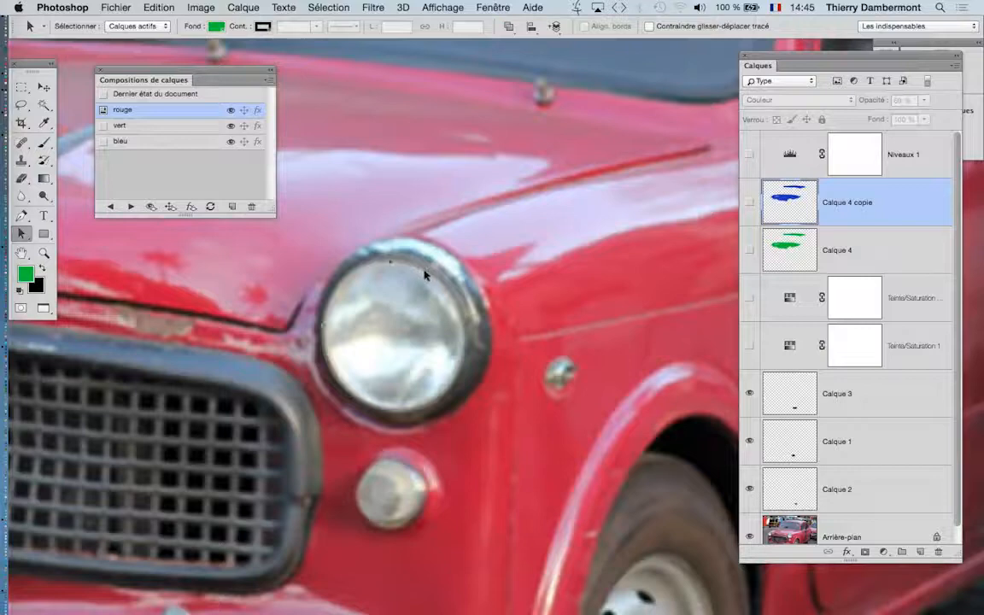
scroll(425, 273, left, 5)
scroll(424, 273, down, 3)
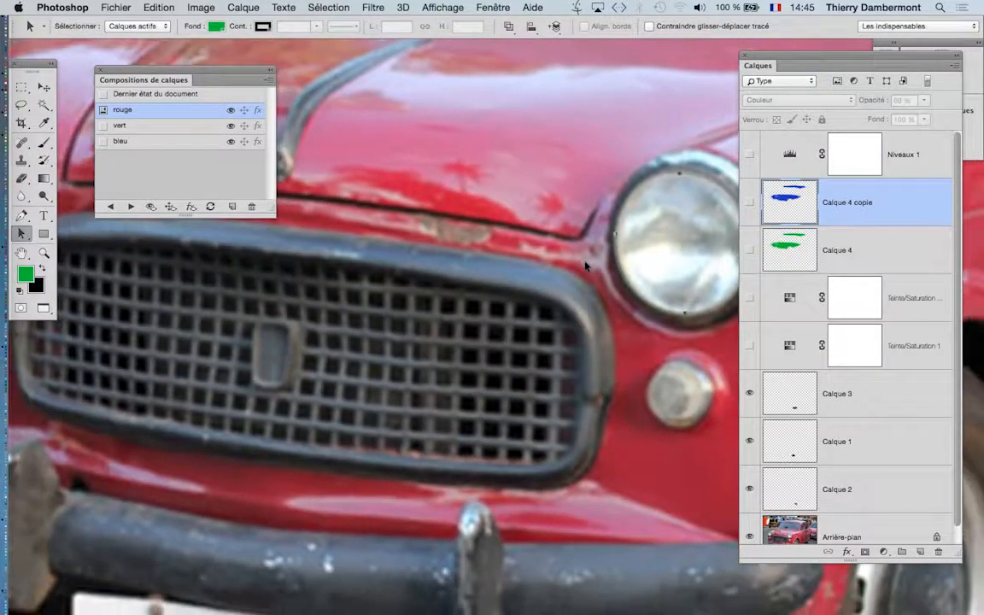
scroll(585, 266, down, 5)
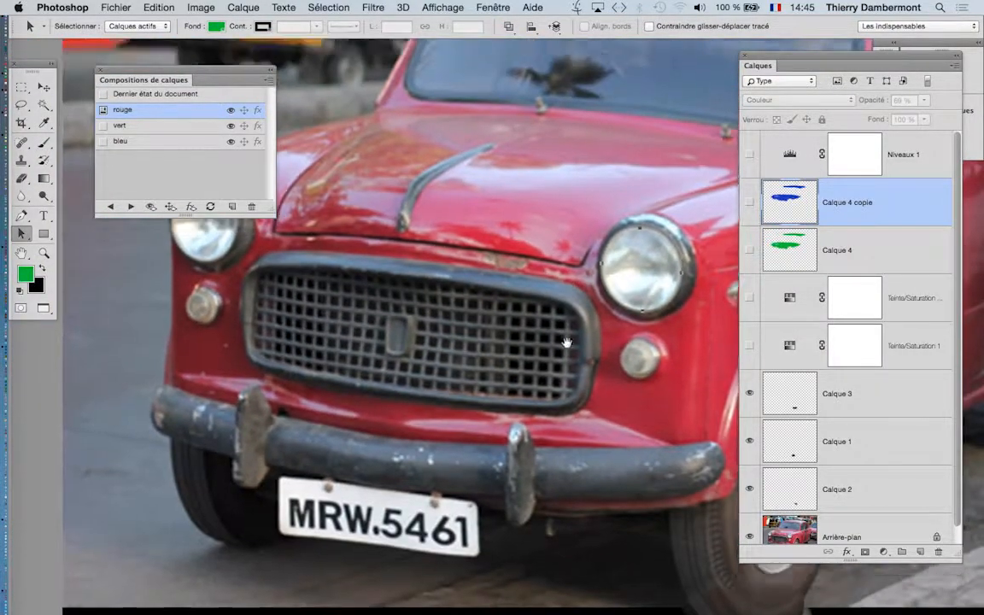
scroll(567, 343, up, 3)
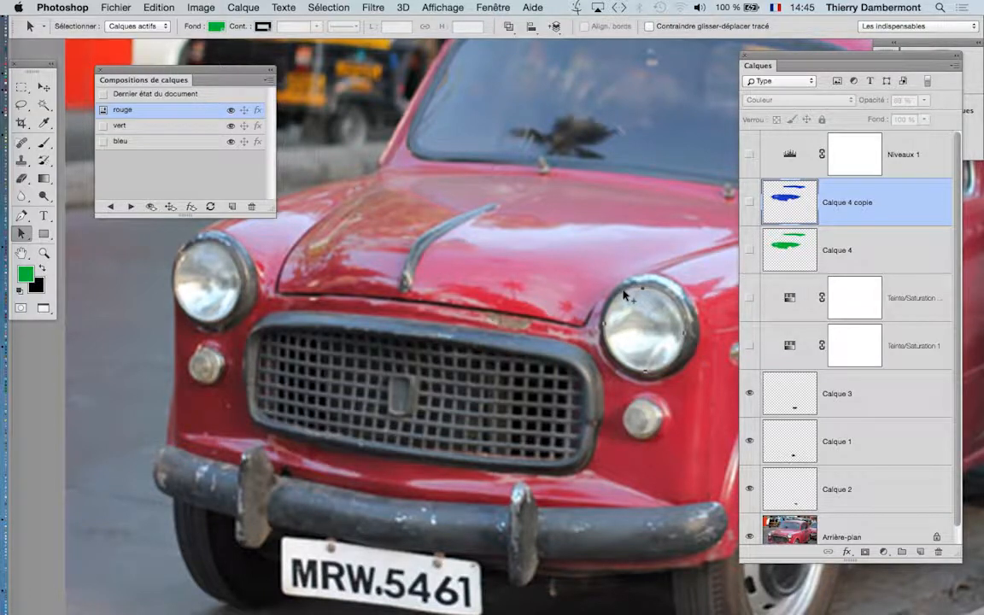
drag(621, 295, 198, 248)
scroll(201, 249, up, 5)
scroll(201, 249, up, 2)
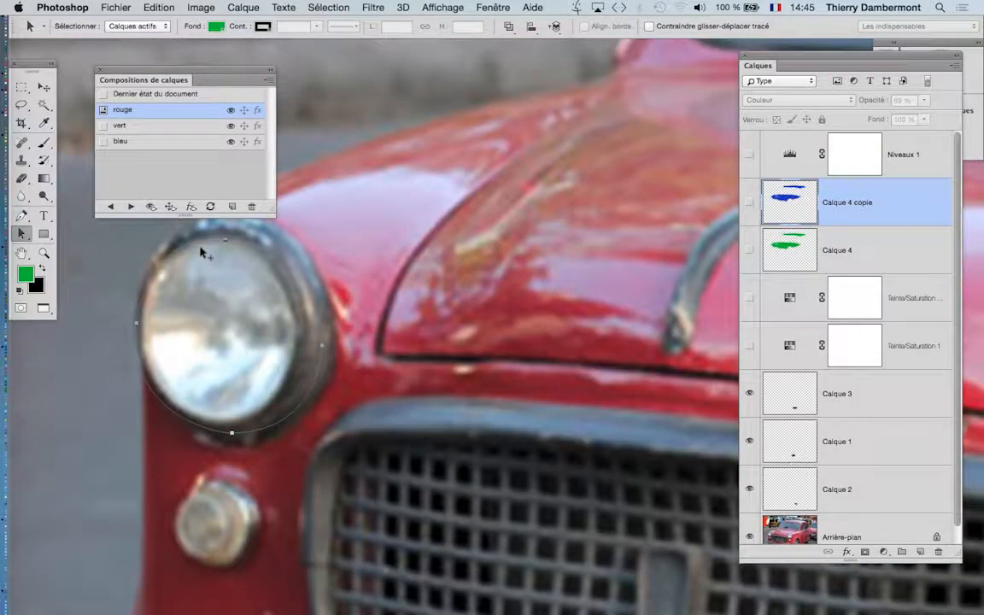
drag(218, 242, 220, 238)
Reshape the copied path by moving its anchor points and direction handles to fit the outline of the second headlight's glass
drag(24, 235, 57, 243)
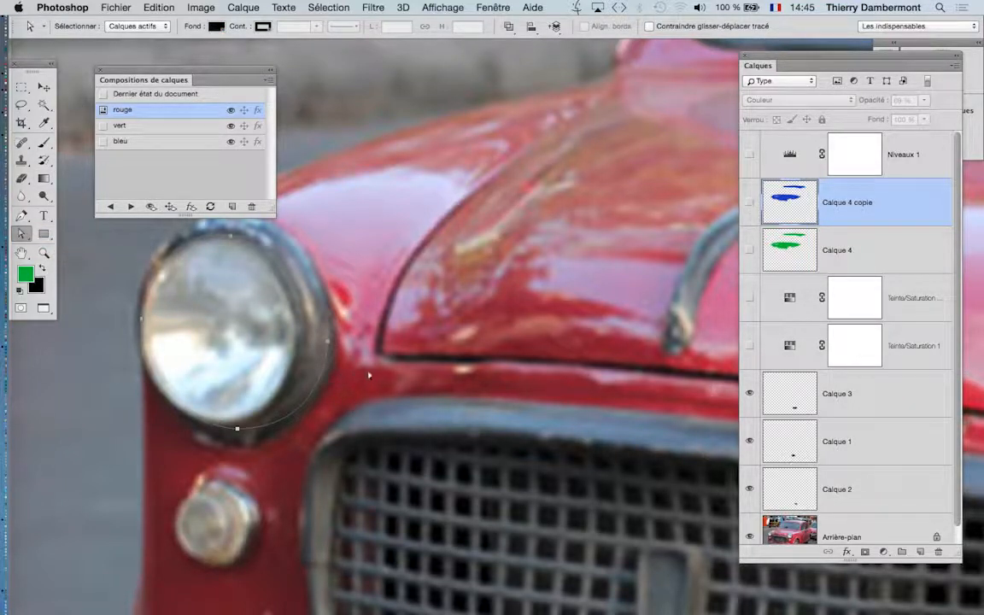
drag(329, 342, 286, 314)
drag(301, 241, 300, 240)
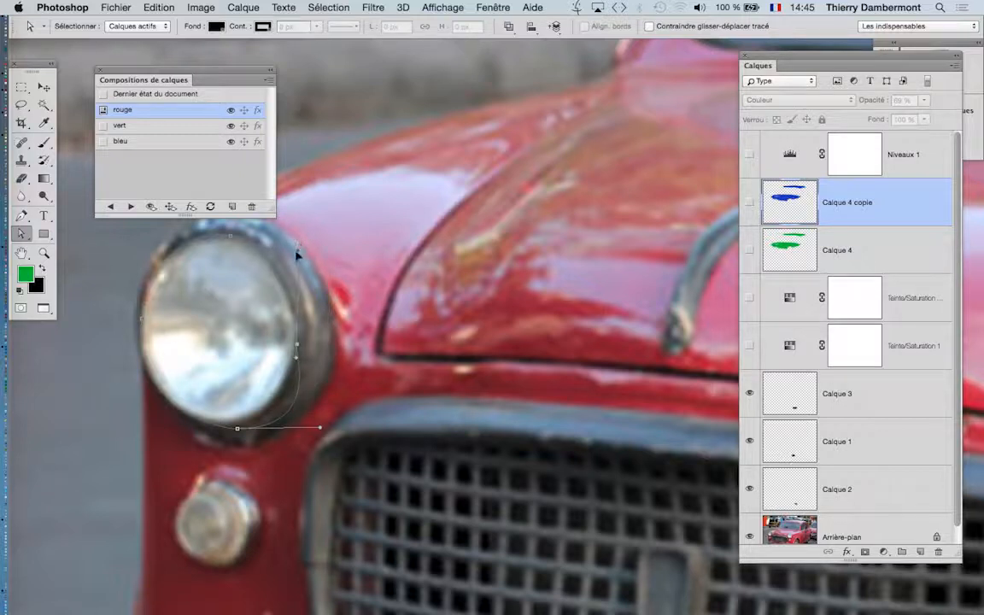
drag(237, 430, 216, 422)
drag(300, 422, 282, 421)
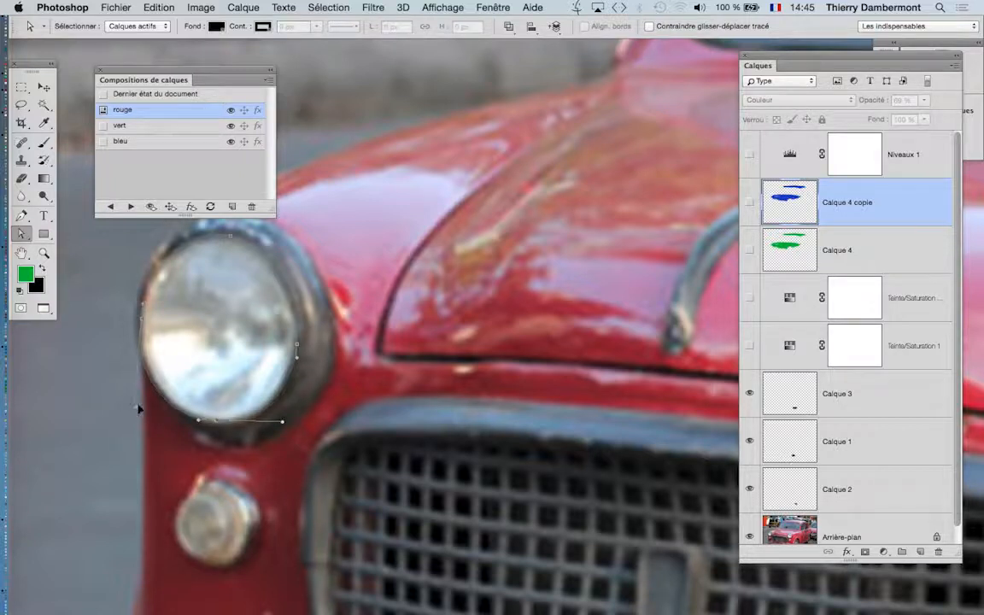
click(367, 305)
click(140, 276)
Make the Niveaux 1 adjustment layer visible over the car photo
scroll(337, 351, down, 3)
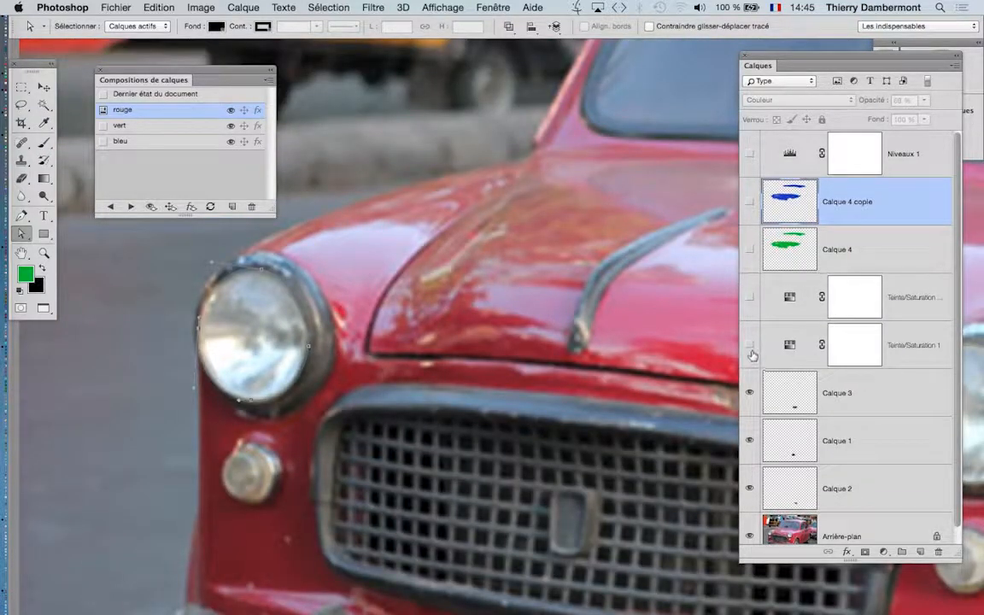
click(750, 155)
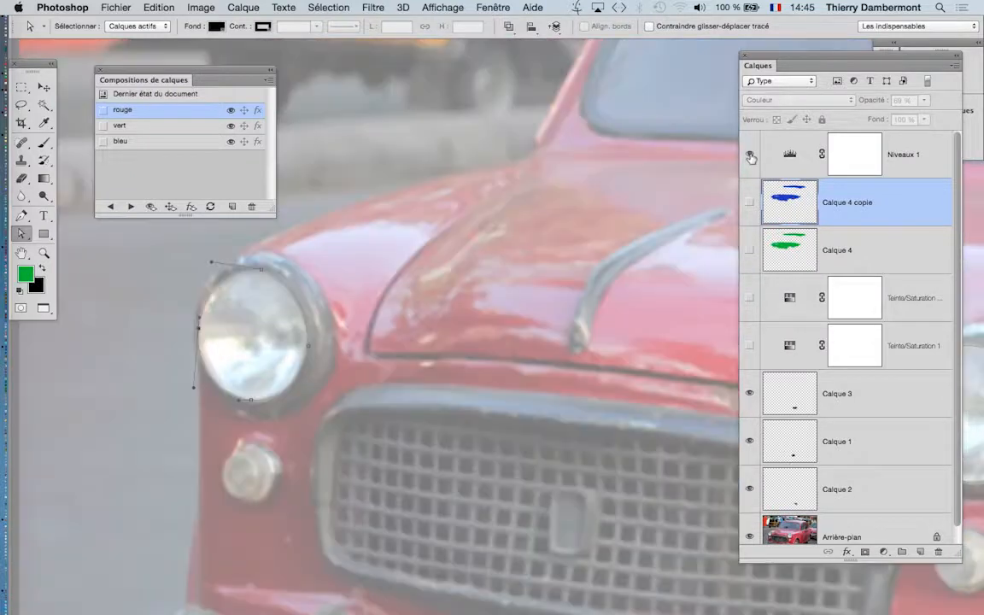
scroll(538, 247, down, 1)
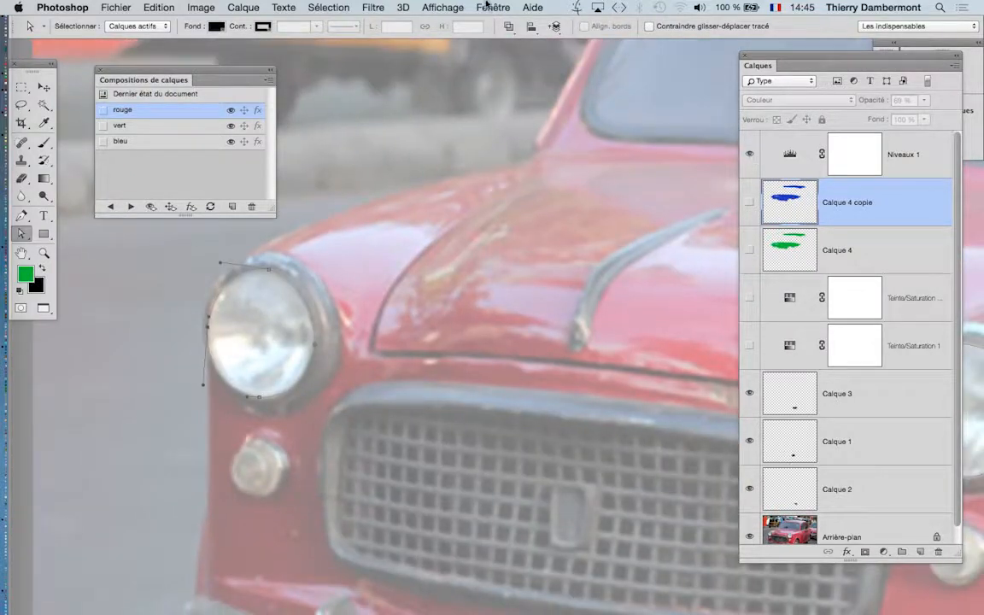
Display the image's channels and hide the green channel (Vert), leaving Rouge and Bleu shown
click(492, 8)
click(502, 183)
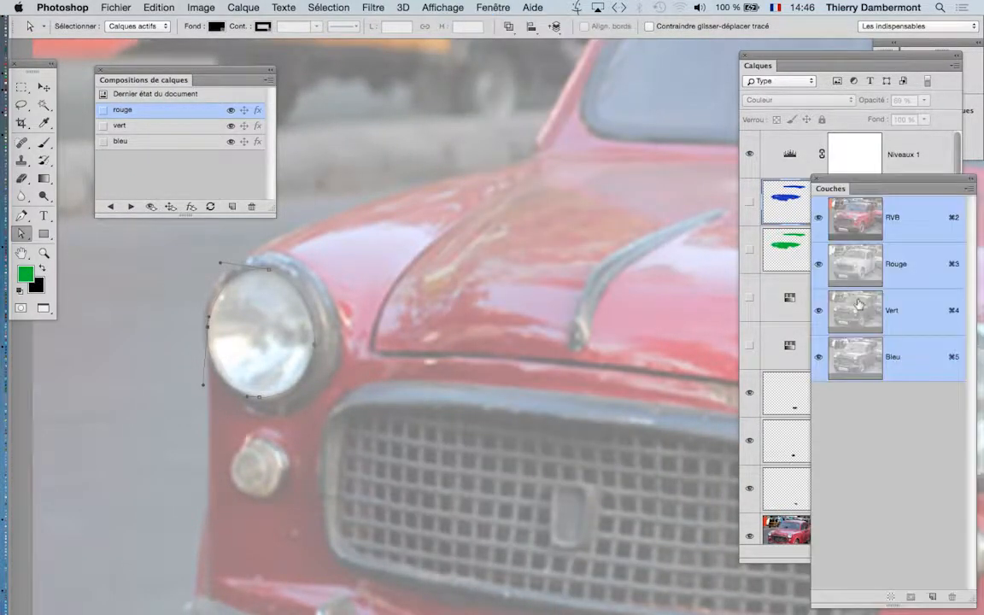
click(818, 310)
scroll(671, 313, down, 2)
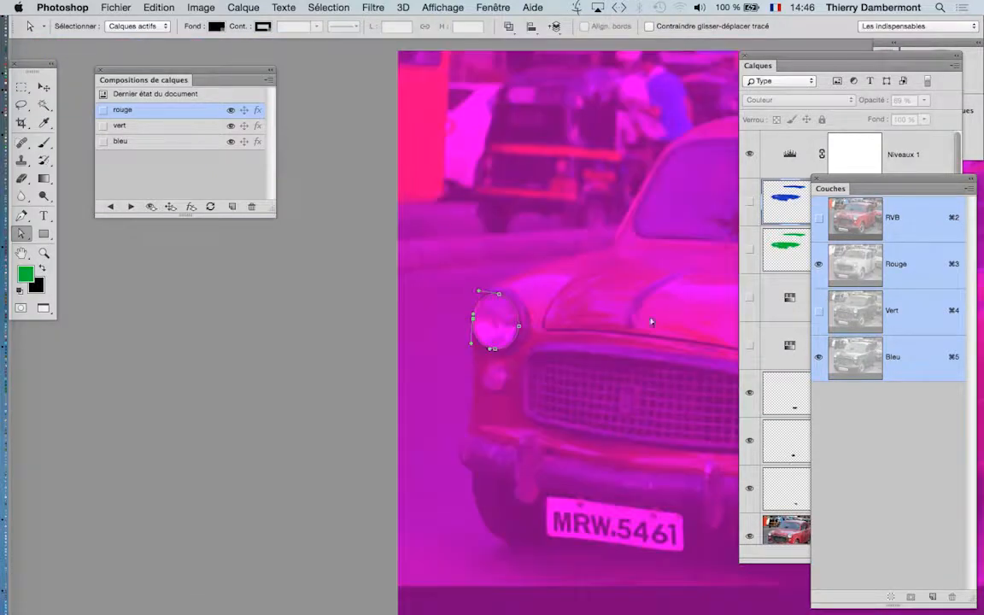
Select both headlight paths, save the work path (Tracé de travail) as a permanent path, and move the path list clear of the headlights
drag(650, 323, 395, 304)
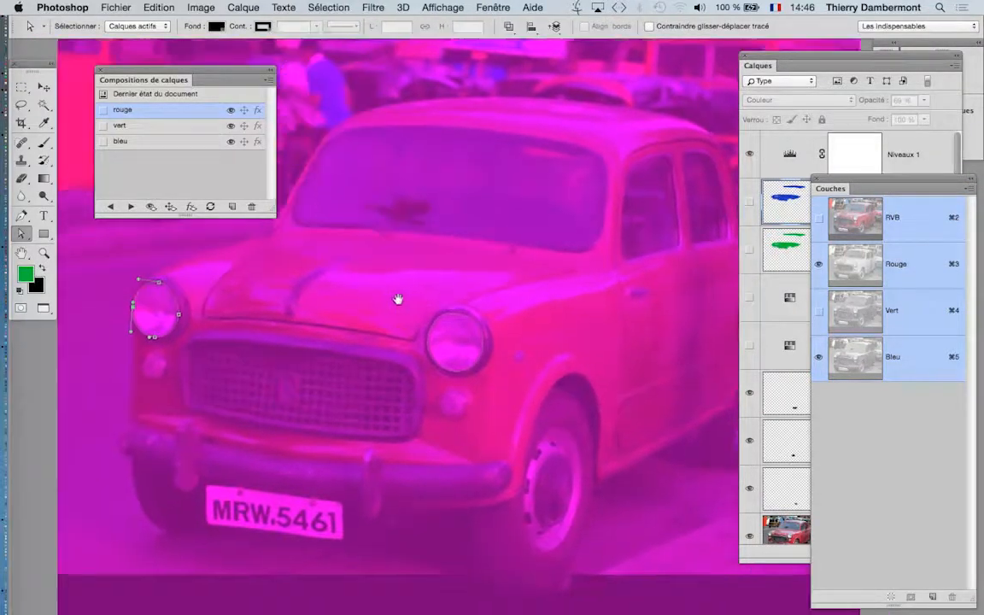
drag(121, 254, 248, 323)
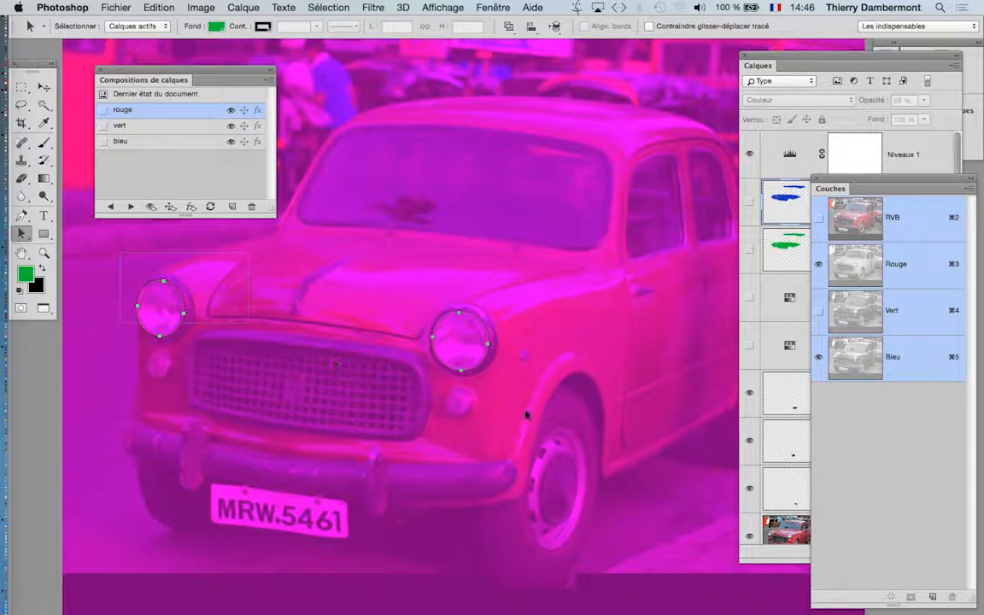
click(493, 7)
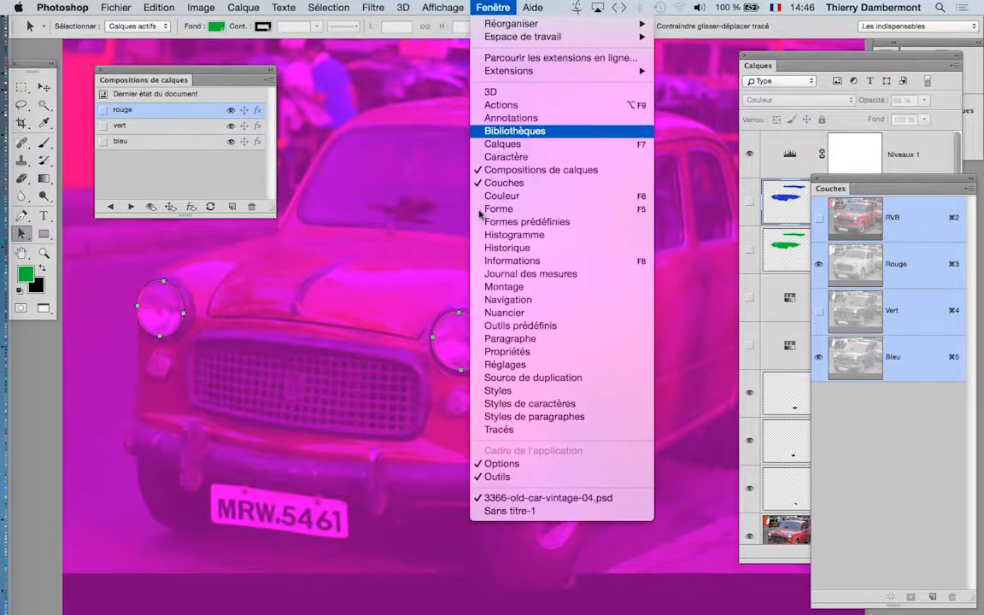
click(498, 430)
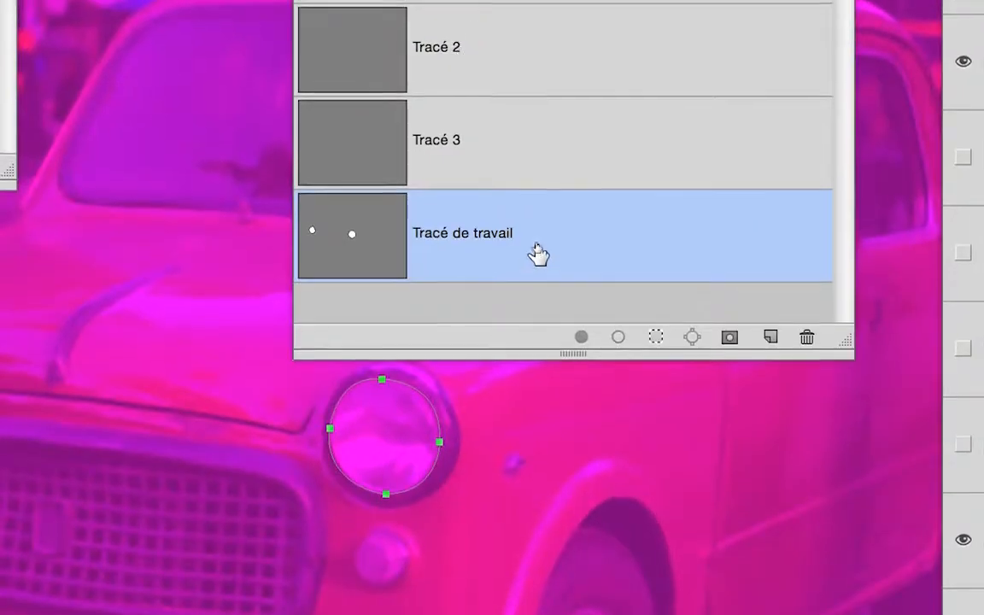
drag(538, 254, 688, 317)
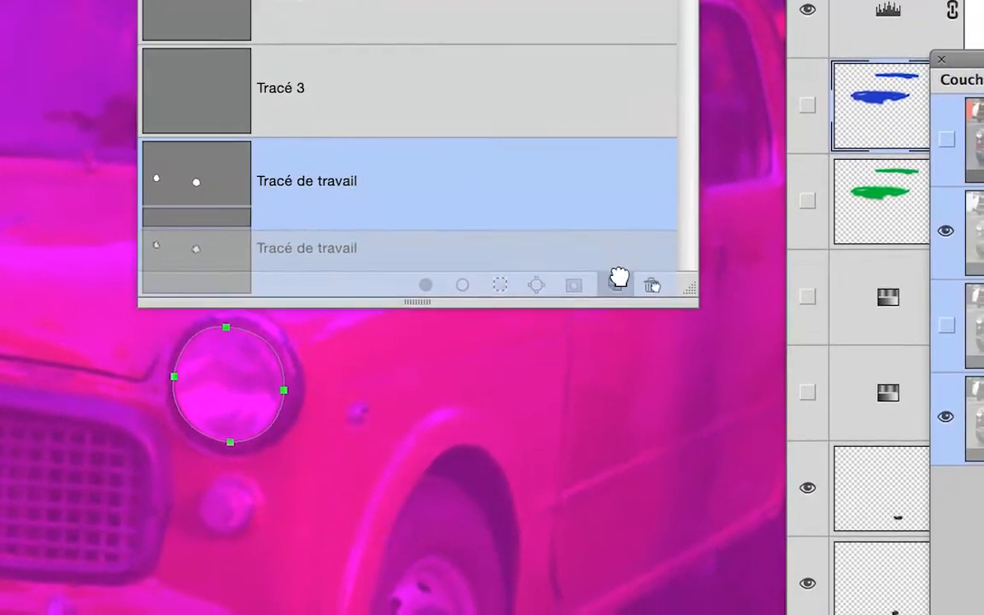
drag(617, 278, 618, 282)
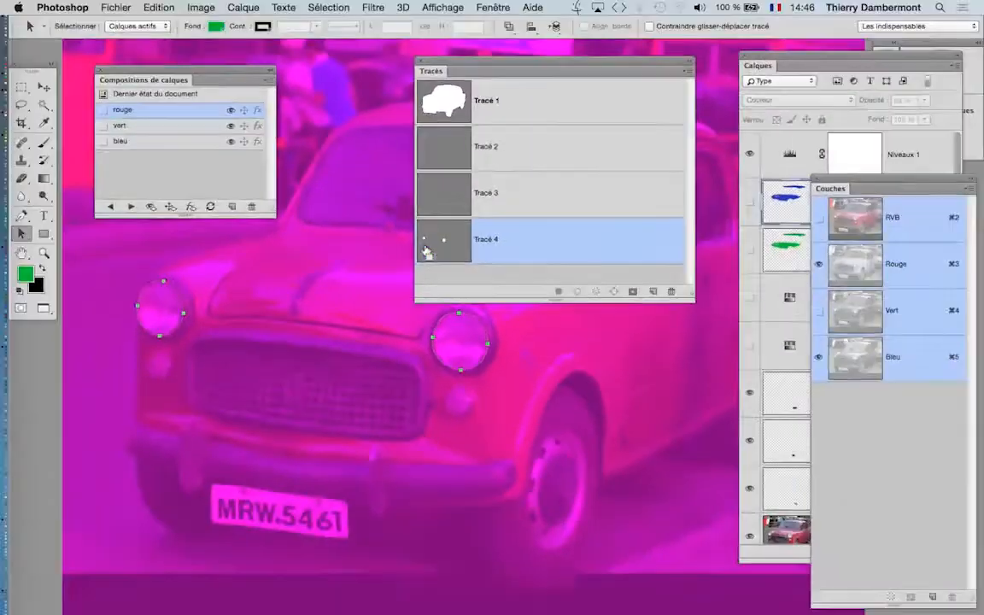
drag(452, 72, 625, 66)
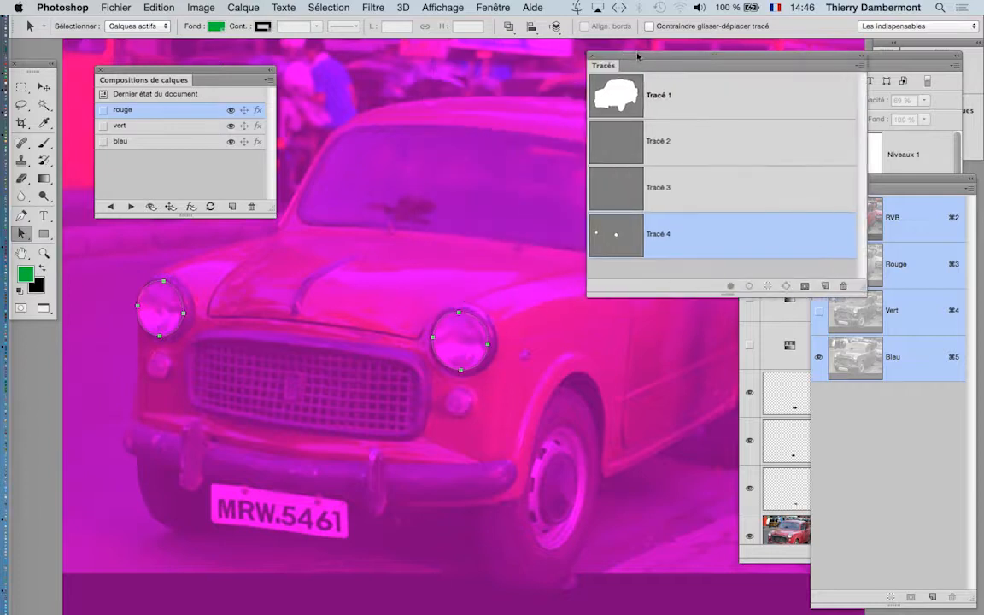